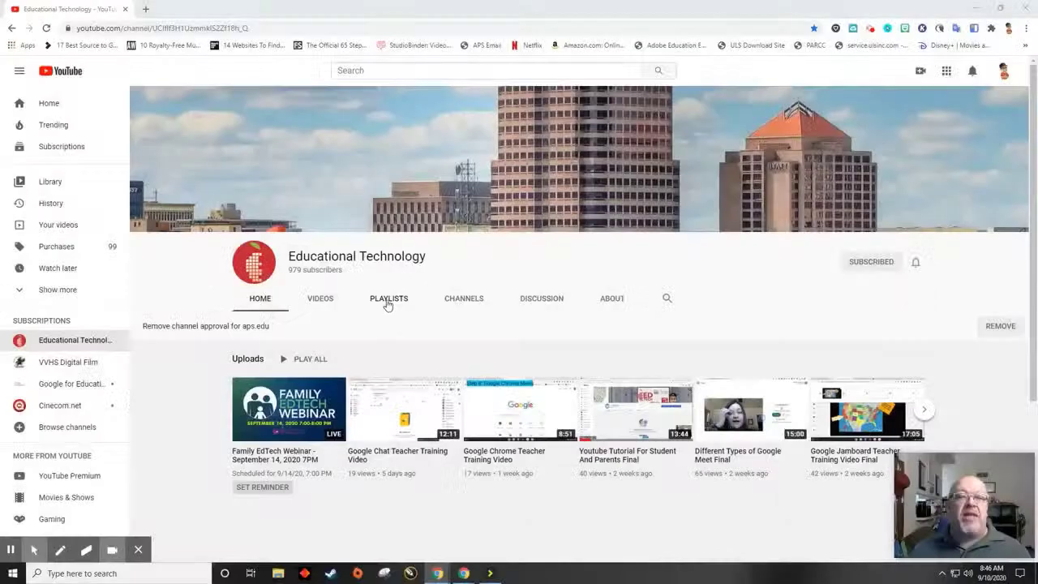
# - Open the channel's Students playlist, then play "How to Use an iPad - Student Quick Start Guide" briefly and pause it
pyautogui.click(389, 302)
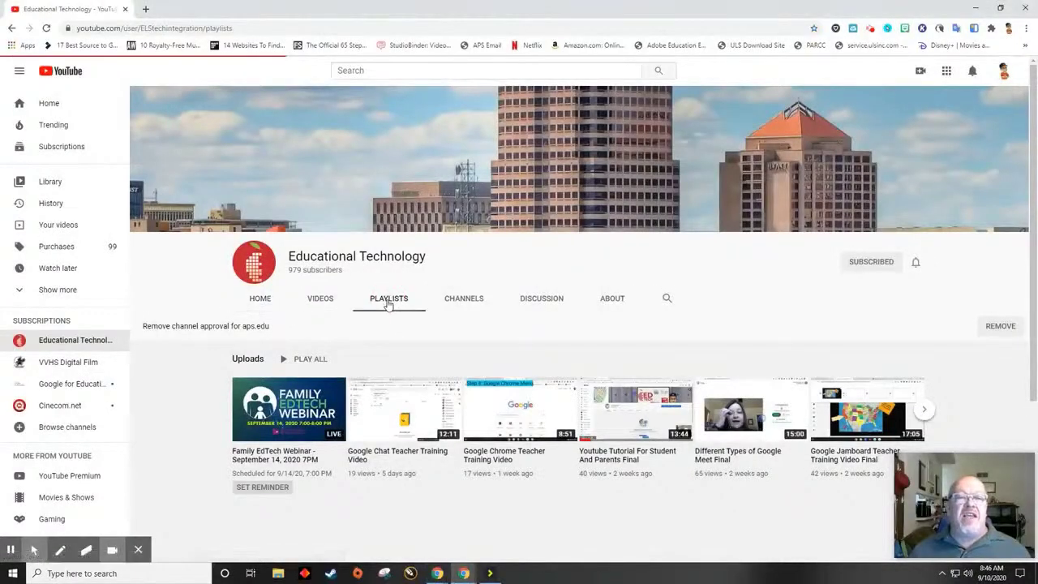
pyautogui.scroll(-2, 275, 409)
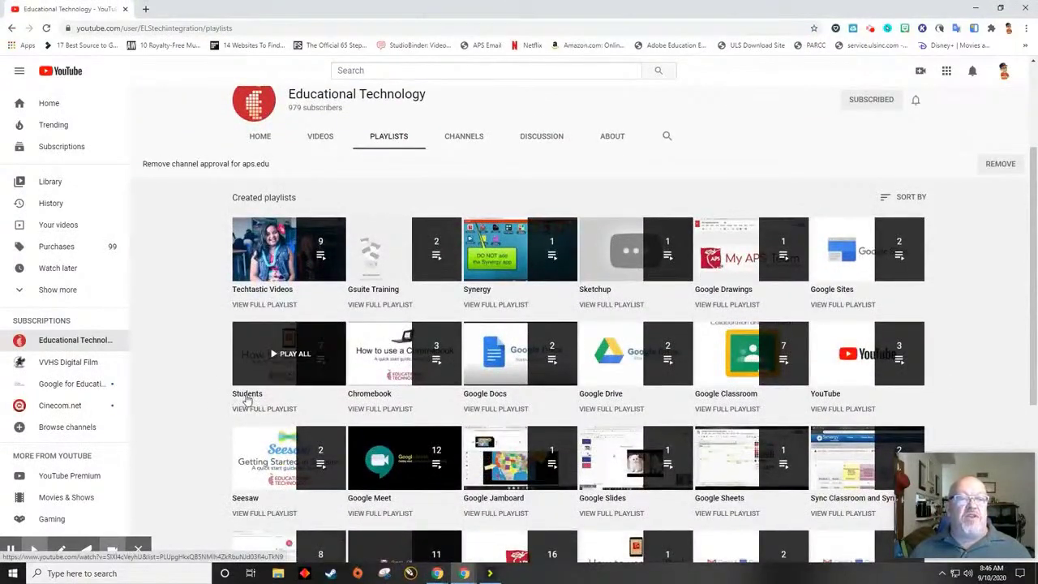
pyautogui.click(254, 406)
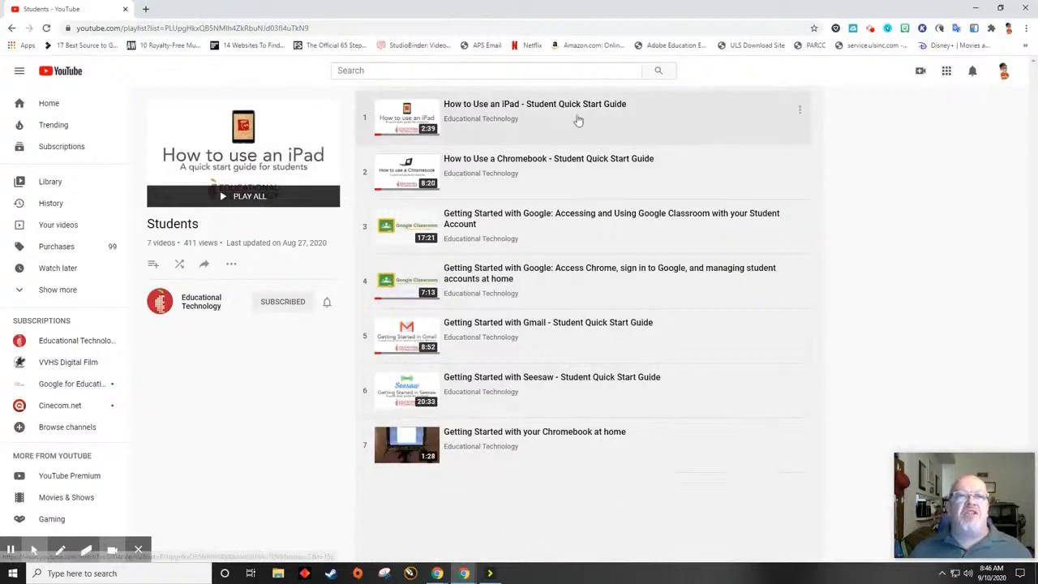
pyautogui.click(563, 116)
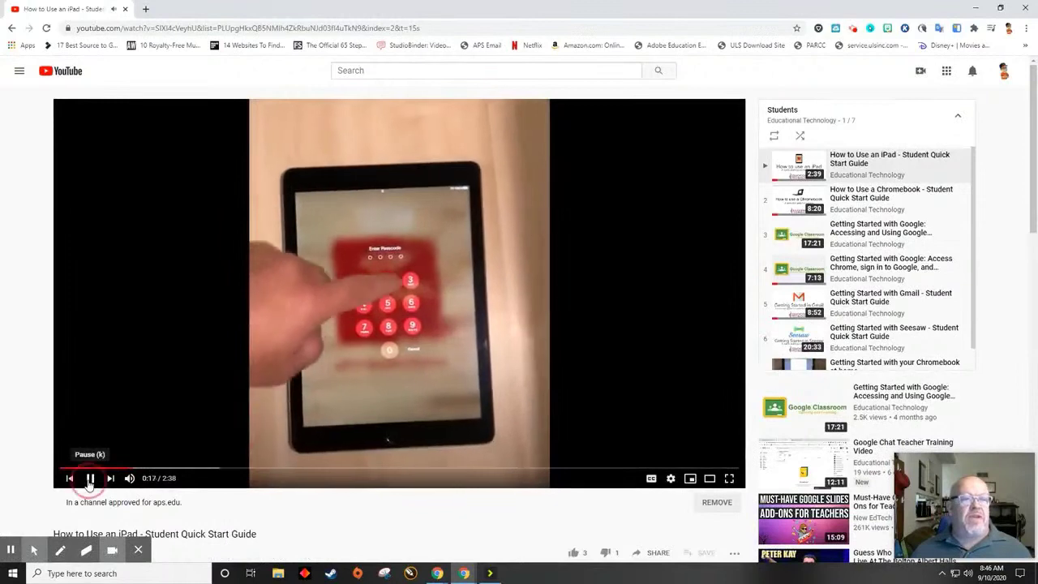
pyautogui.click(443, 395)
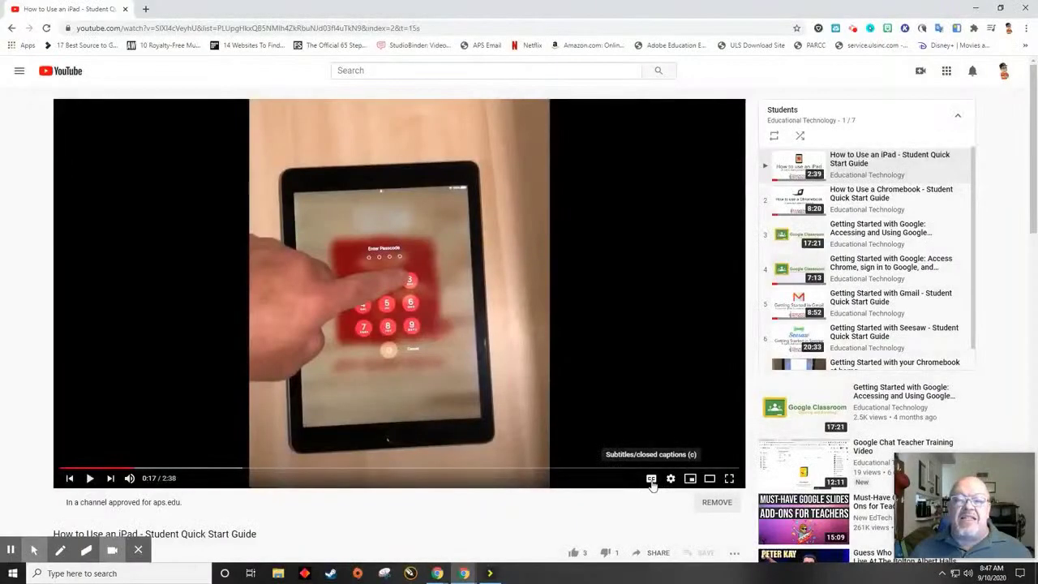
# - Turn on closed captions for the iPad video and play a few seconds of it with them
pyautogui.click(651, 480)
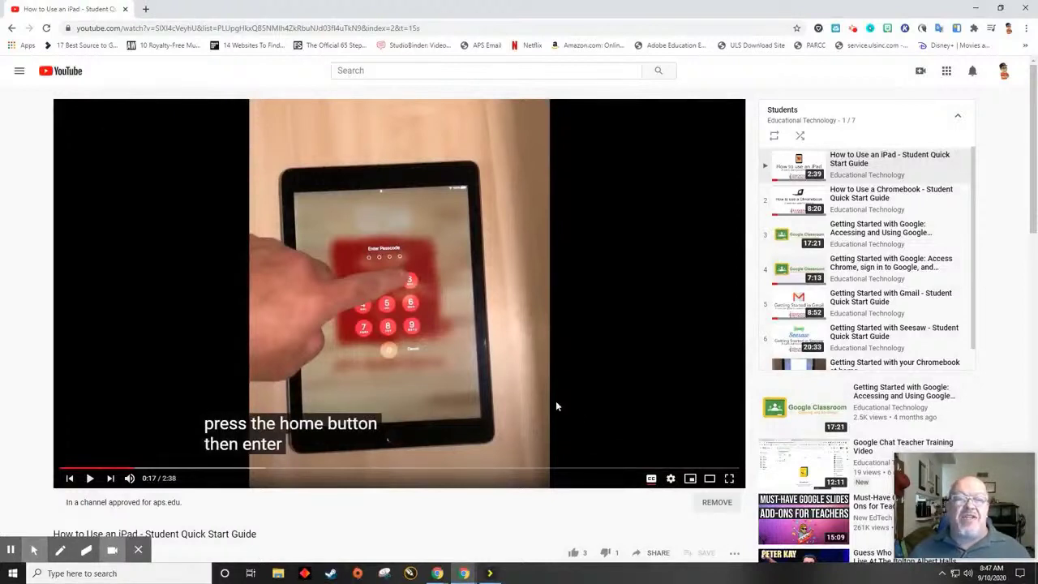
pyautogui.click(431, 346)
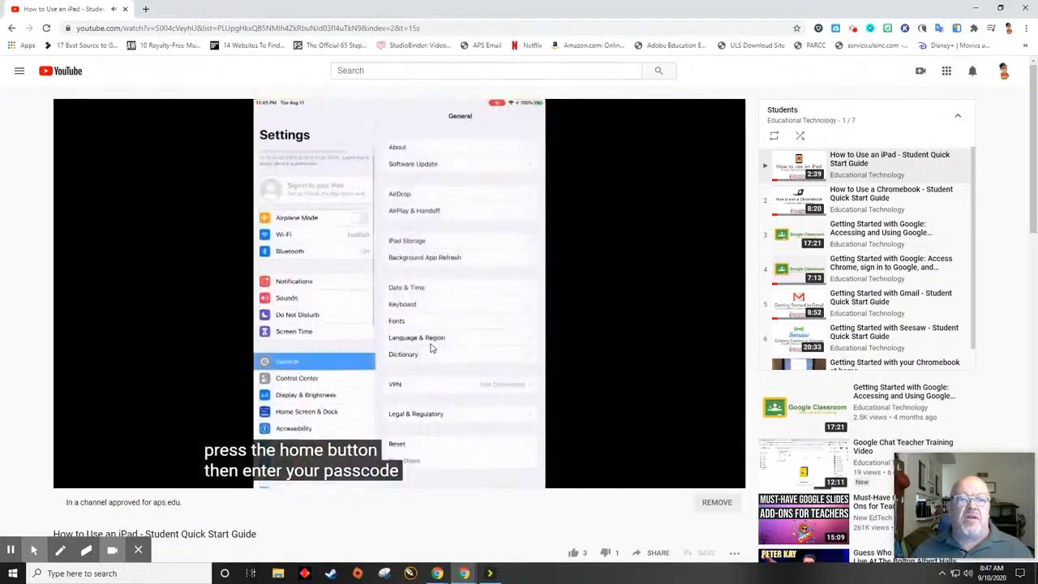
pyautogui.click(431, 347)
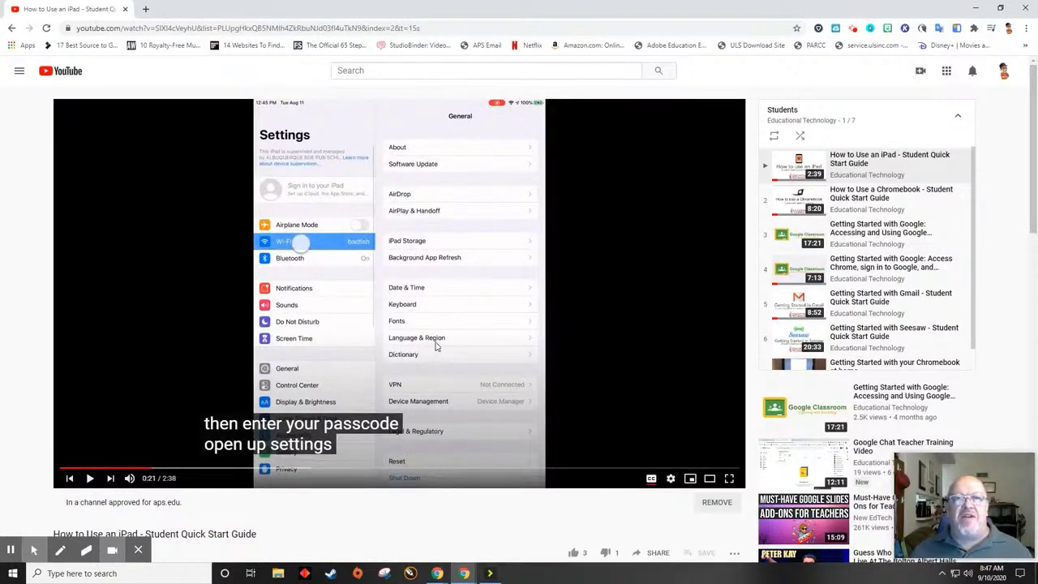
# - Auto-translate the video's subtitles to Spanish and play a short part with the translated captions
pyautogui.click(669, 485)
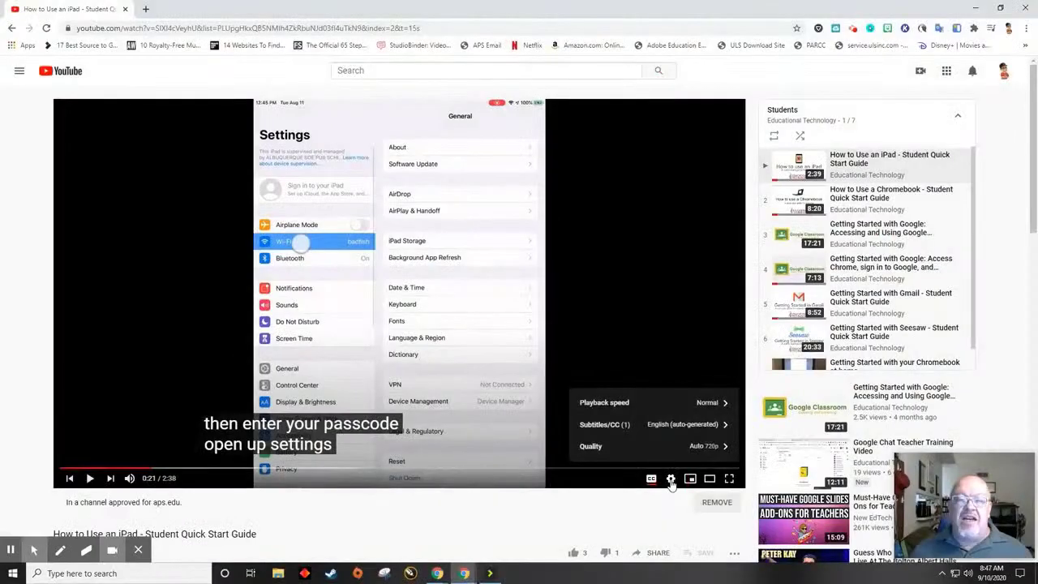
pyautogui.click(724, 427)
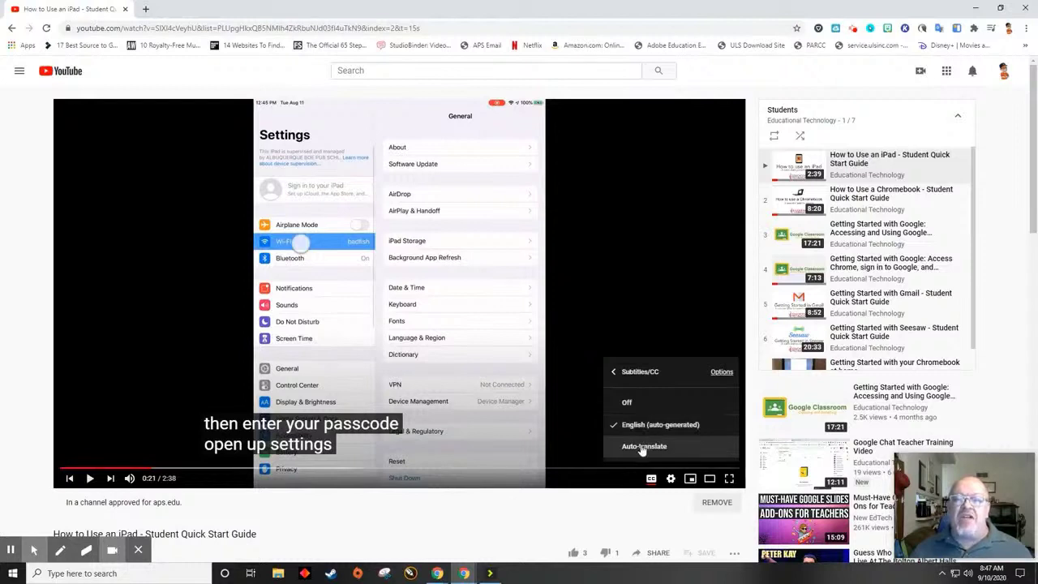
pyautogui.click(644, 447)
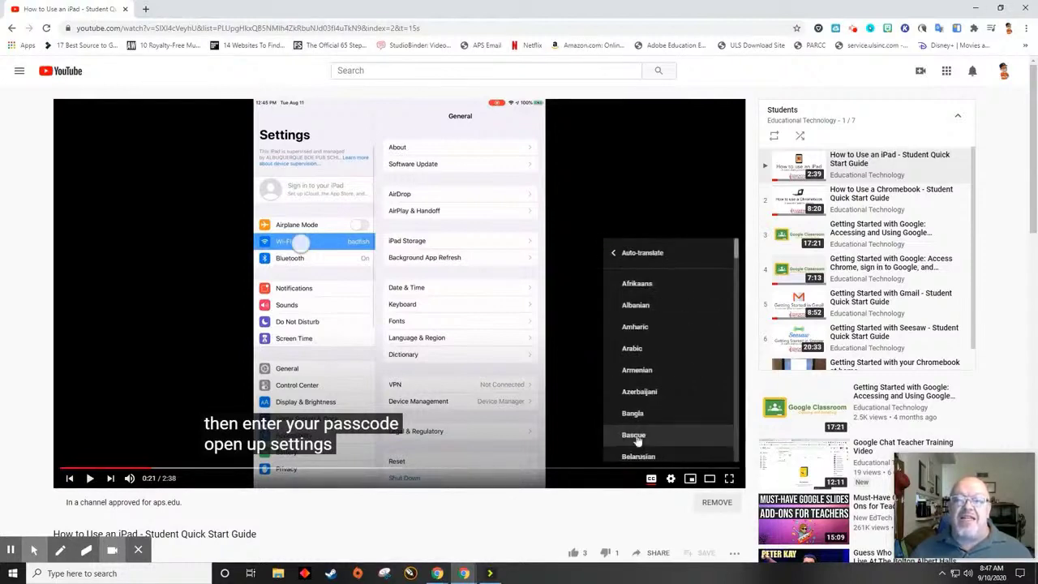
pyautogui.scroll(-15, 698, 353)
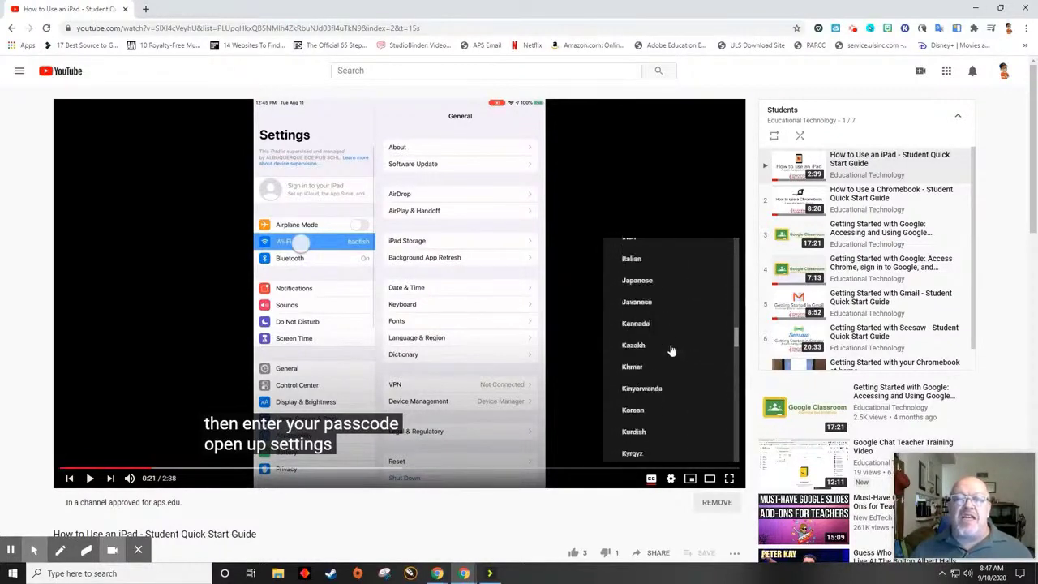
pyautogui.scroll(-10, 671, 349)
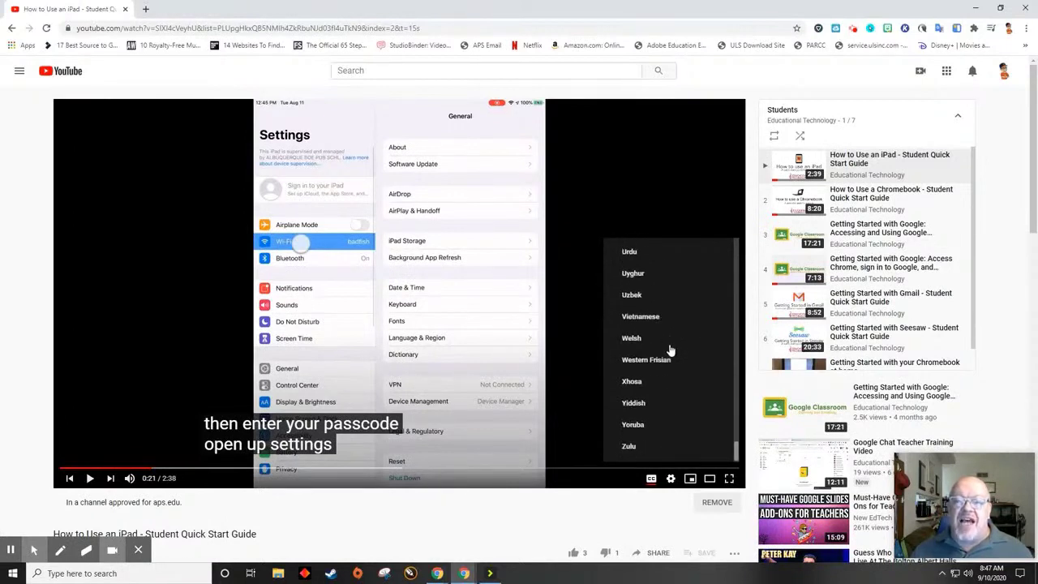
pyautogui.scroll(7, 668, 349)
pyautogui.click(630, 315)
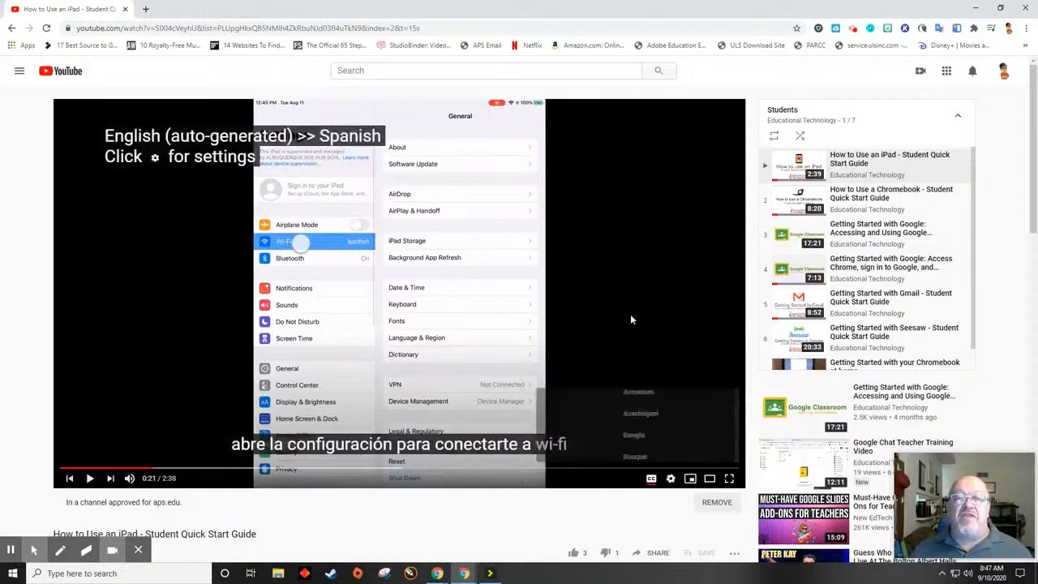
pyautogui.click(419, 329)
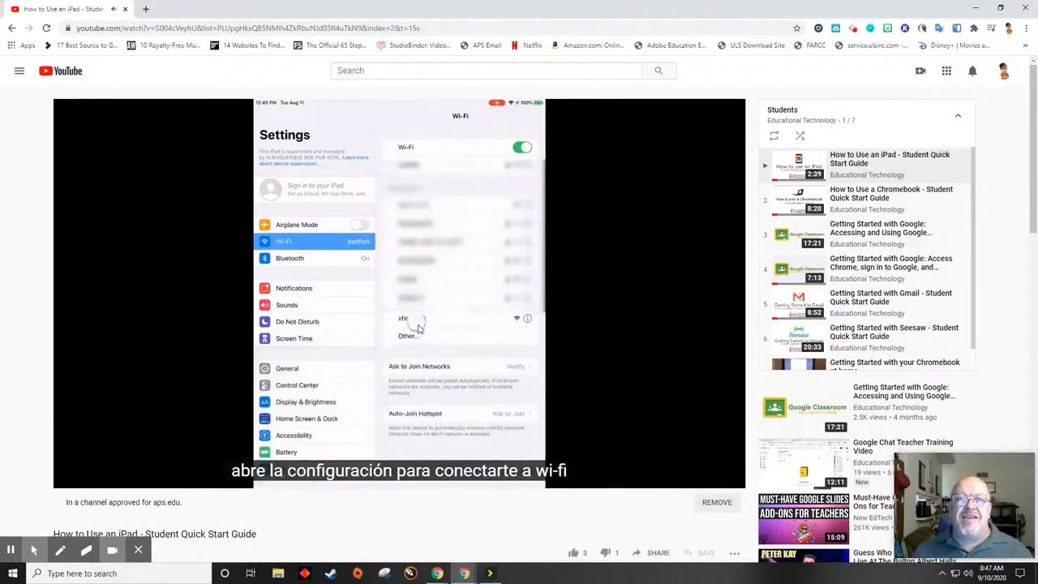
pyautogui.click(419, 330)
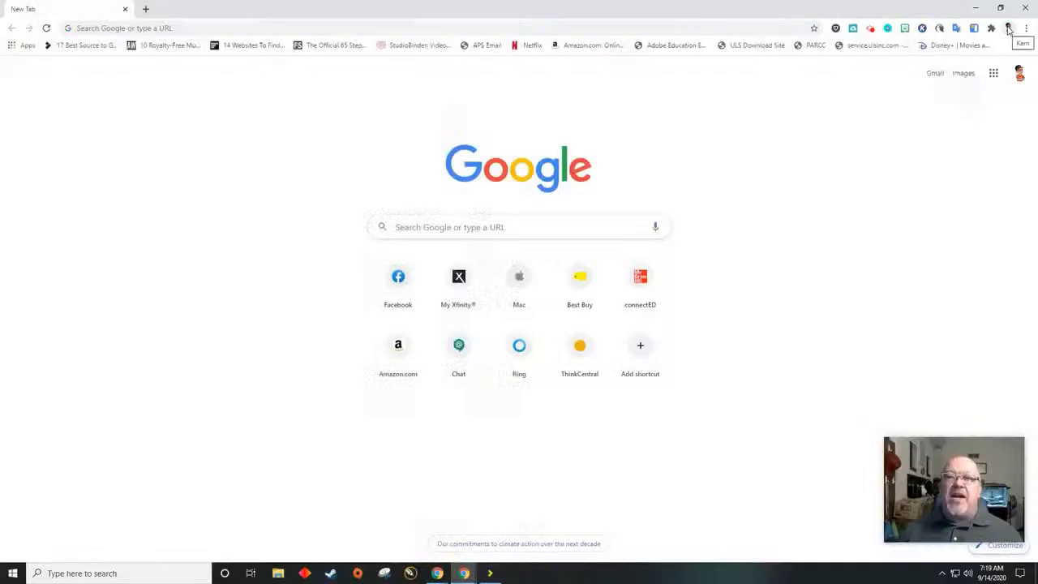
# - Check the sync status in the browser's profile menu on the new tab page and close the menu
pyautogui.click(1009, 29)
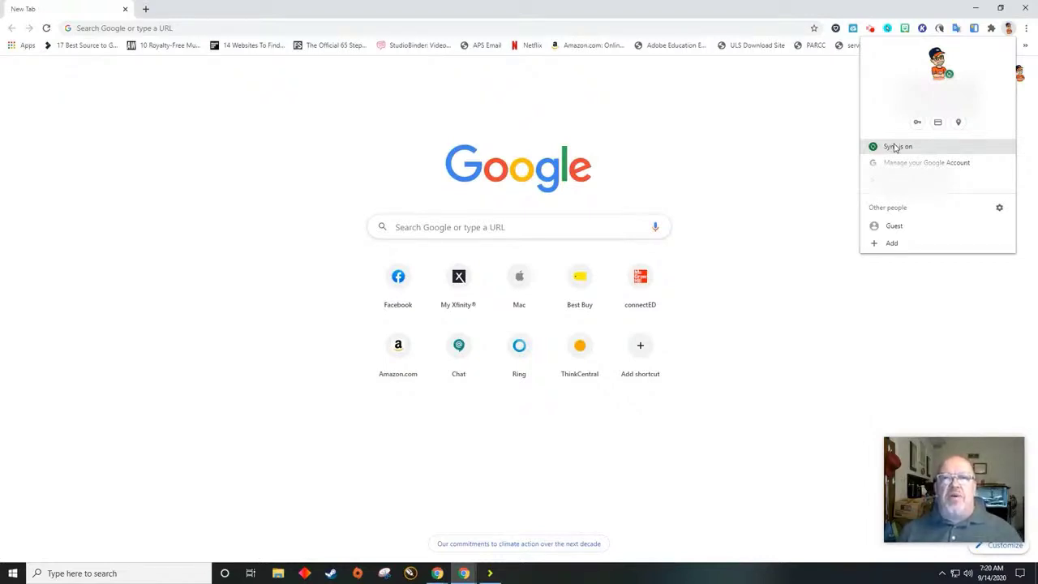
pyautogui.click(811, 173)
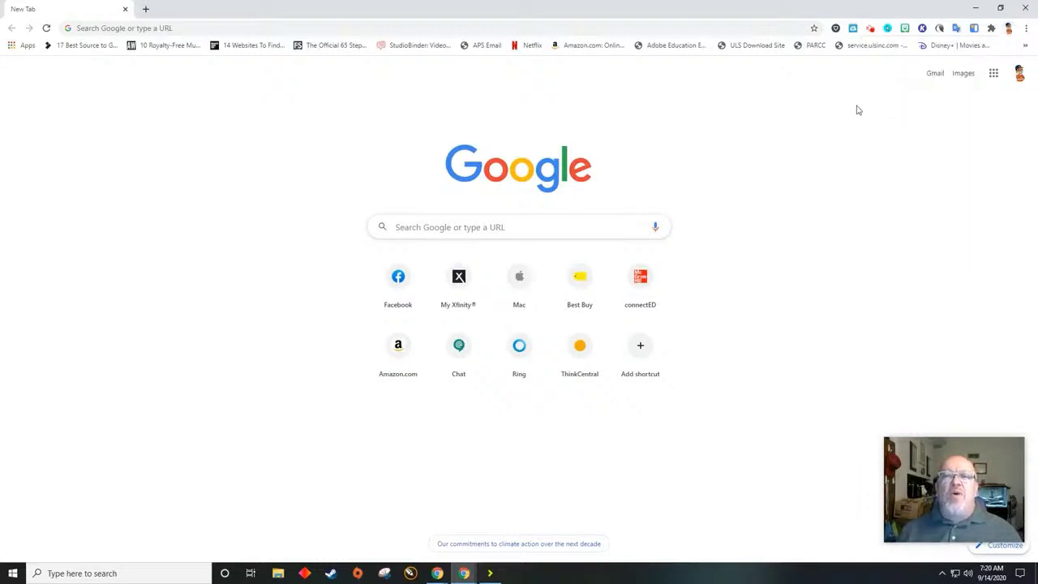
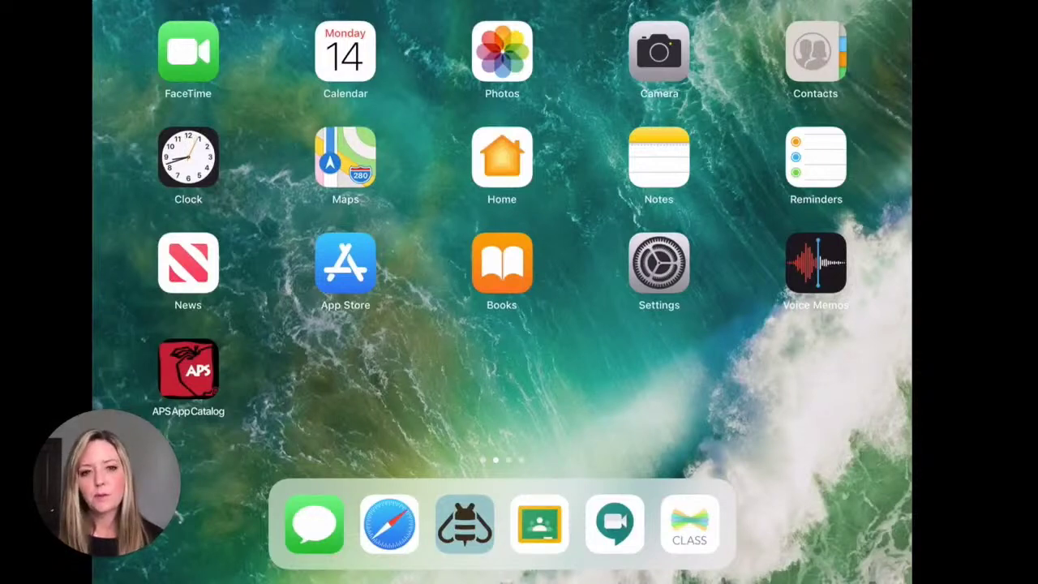
# - Open Screen Time in the iPad's Settings app and start turning it on
pyautogui.click(658, 261)
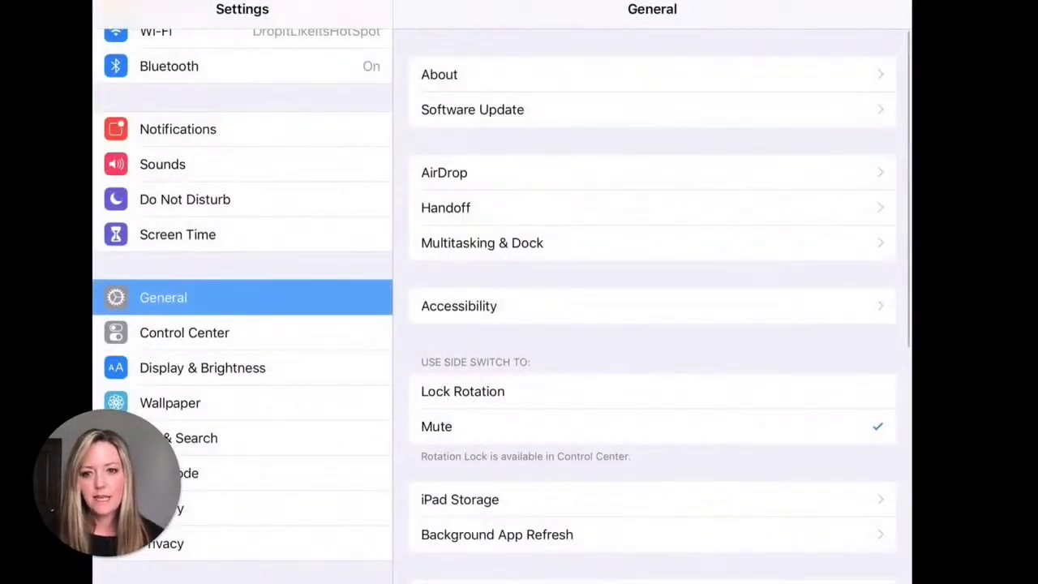
pyautogui.scroll(5, 243, 324)
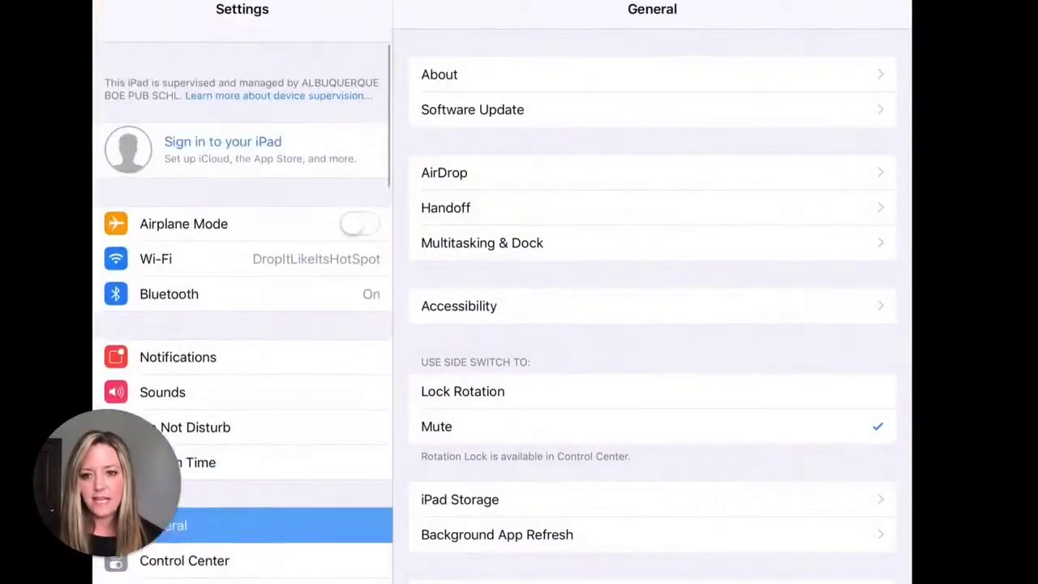
pyautogui.click(178, 392)
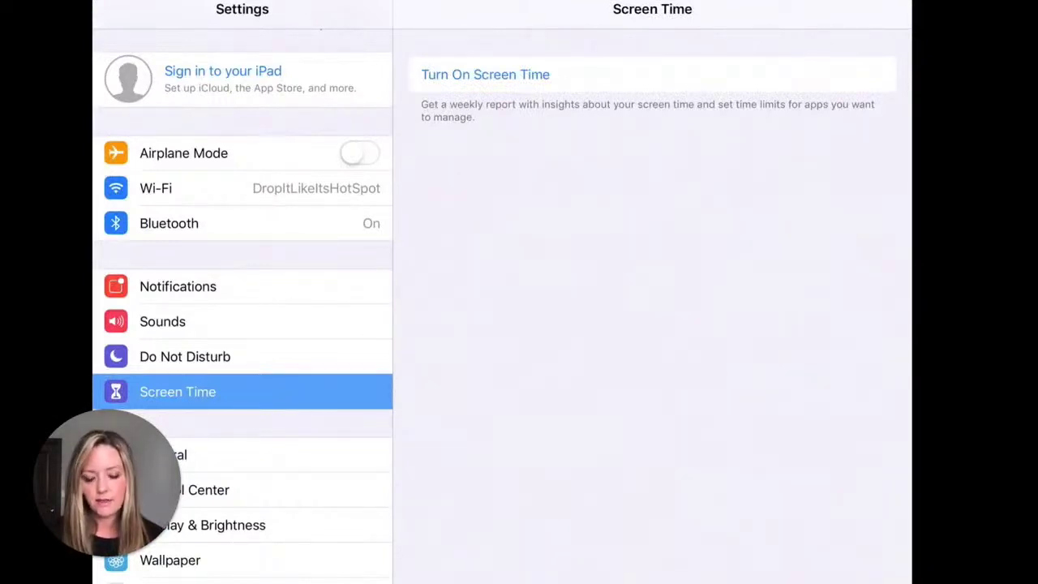
pyautogui.click(485, 74)
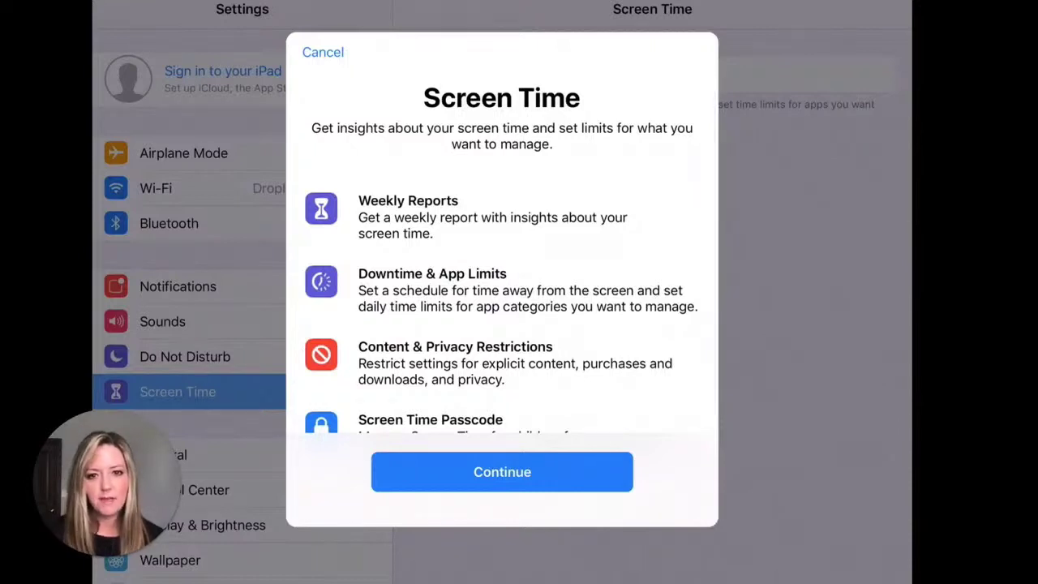
# - Read through the Screen Time introduction and set the device up as a child's iPad
pyautogui.scroll(-3, 502, 267)
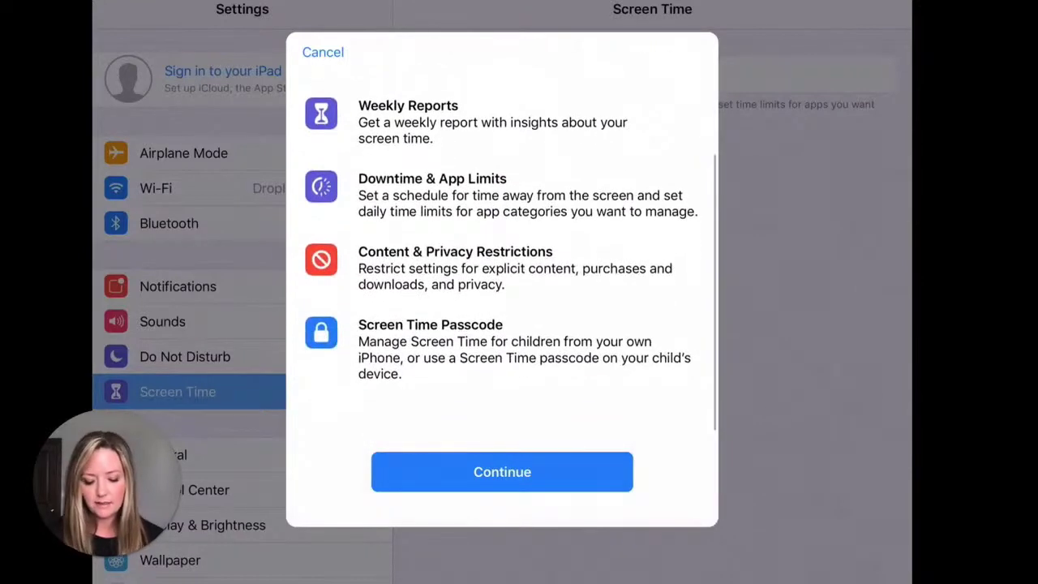
pyautogui.scroll(3, 502, 268)
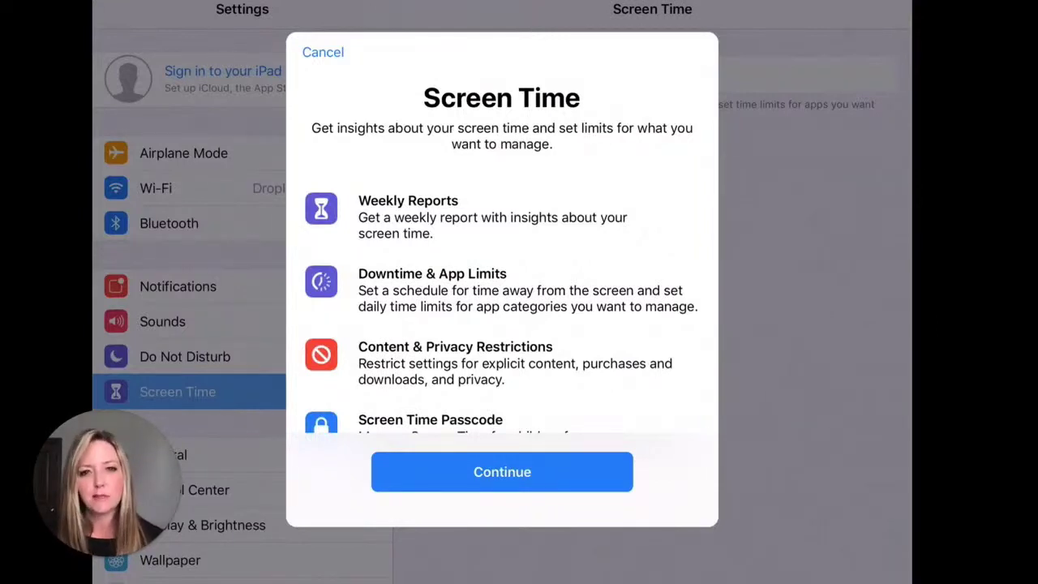
pyautogui.scroll(-3, 511, 250)
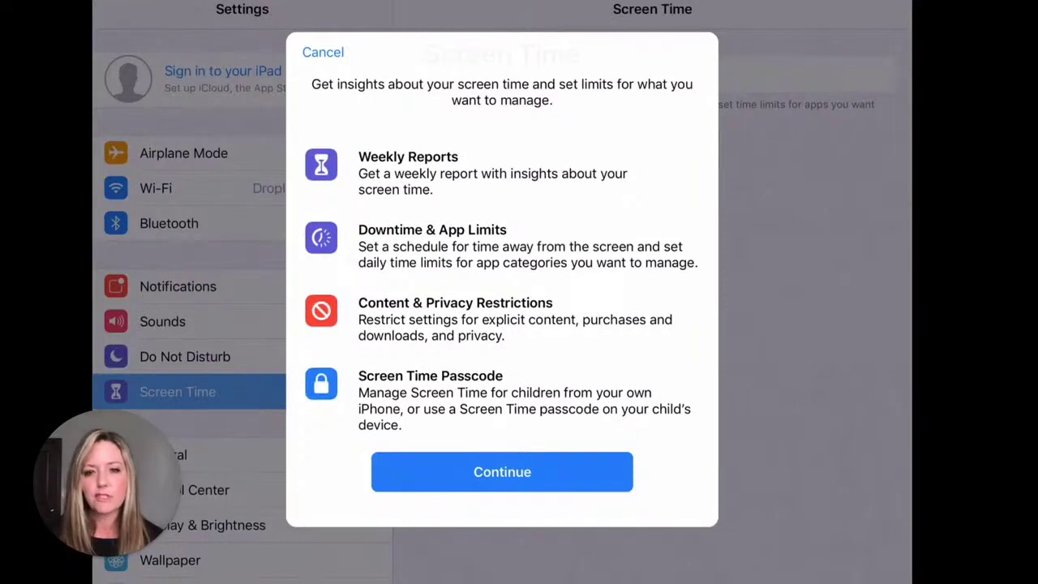
pyautogui.click(502, 472)
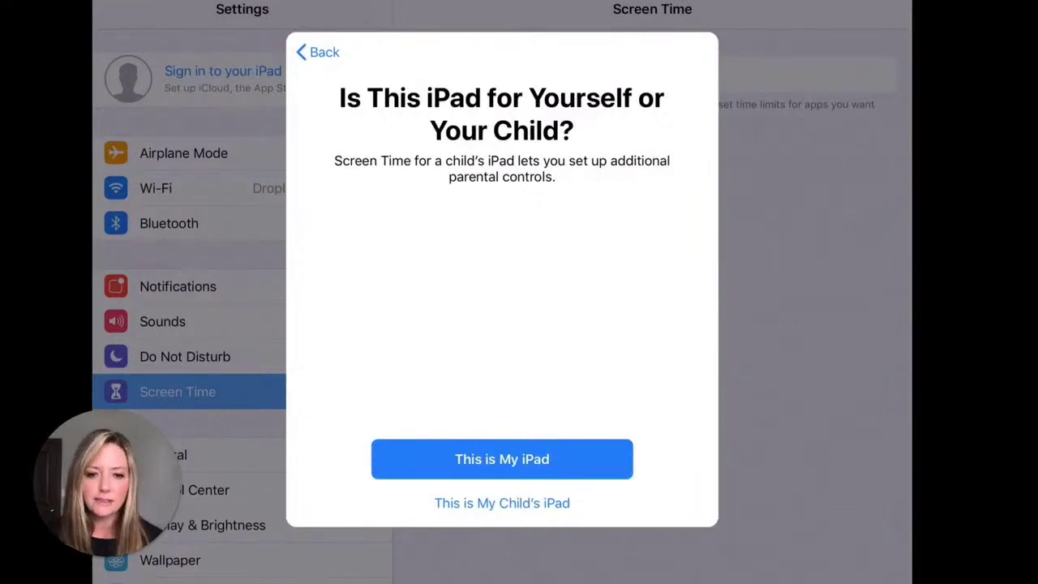
pyautogui.click(502, 503)
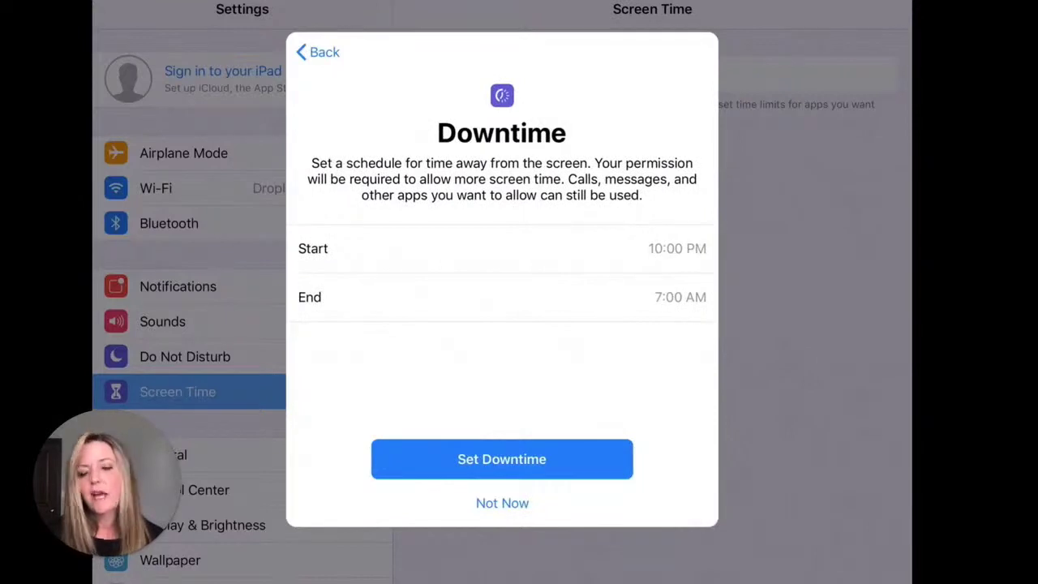
# - Accept the 10:00 PM to 7:00 AM downtime schedule and proceed through the Screen Time setup without setting app limits
pyautogui.click(502, 459)
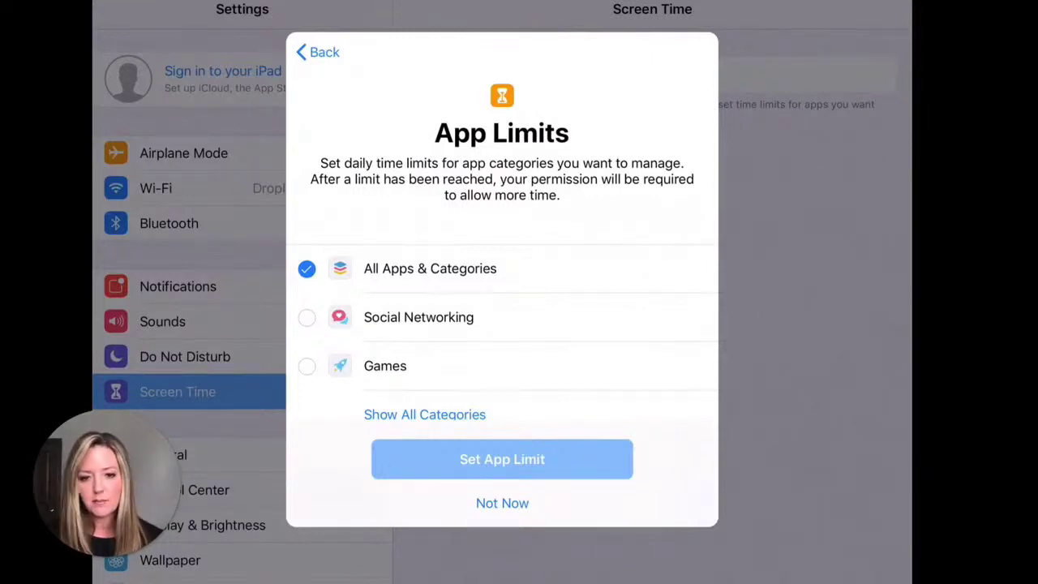
pyautogui.click(502, 503)
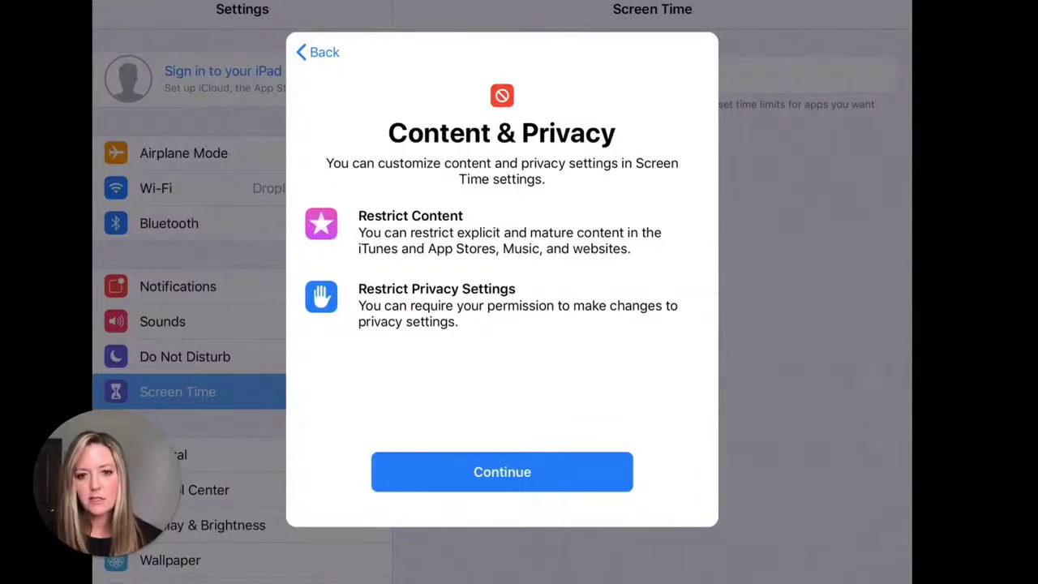
pyautogui.click(502, 471)
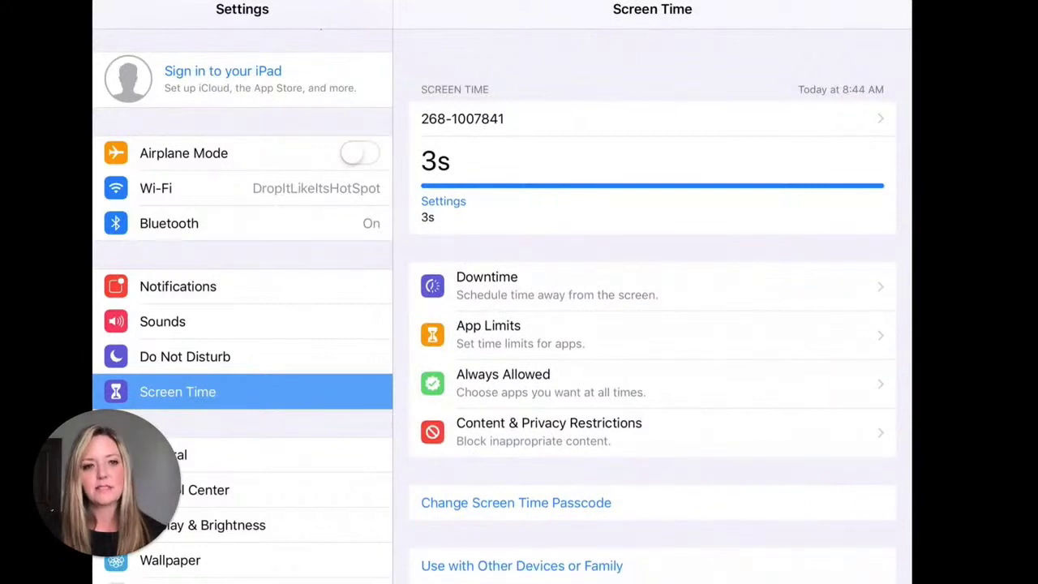
# - Unlock the Downtime settings with the Screen Time passcode and set the daily start time to 8:00 PM
pyautogui.scroll(-3, 652, 325)
pyautogui.scroll(3, 652, 325)
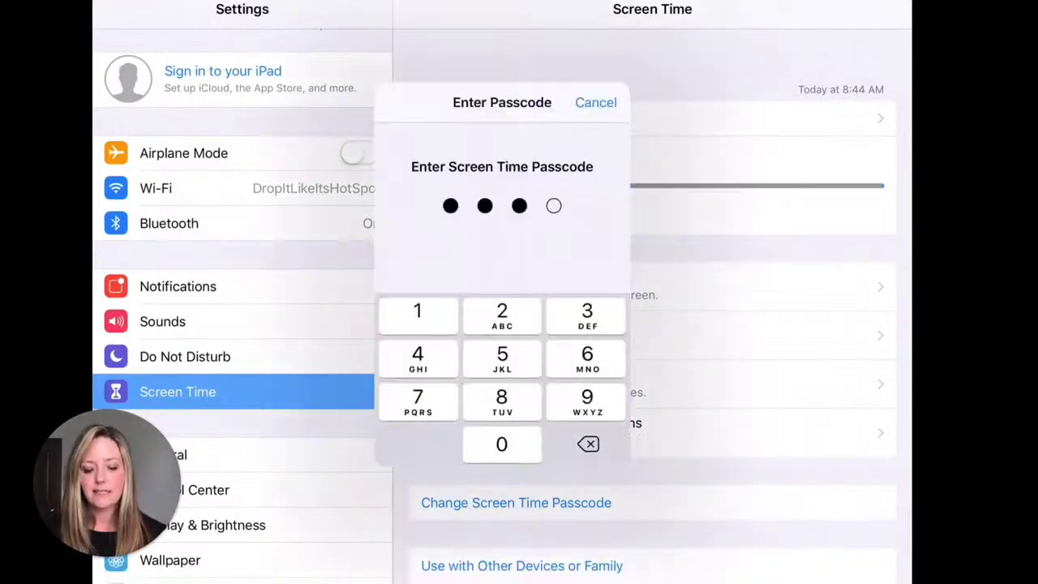
pyautogui.click(487, 286)
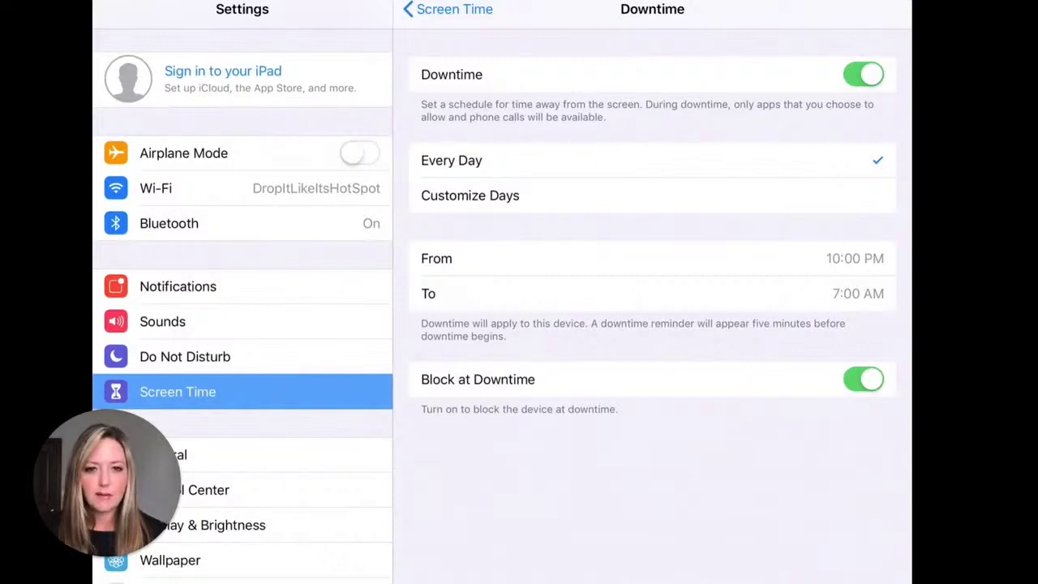
pyautogui.click(436, 258)
pyautogui.moveTo(596, 341); pyautogui.dragTo(596, 390)
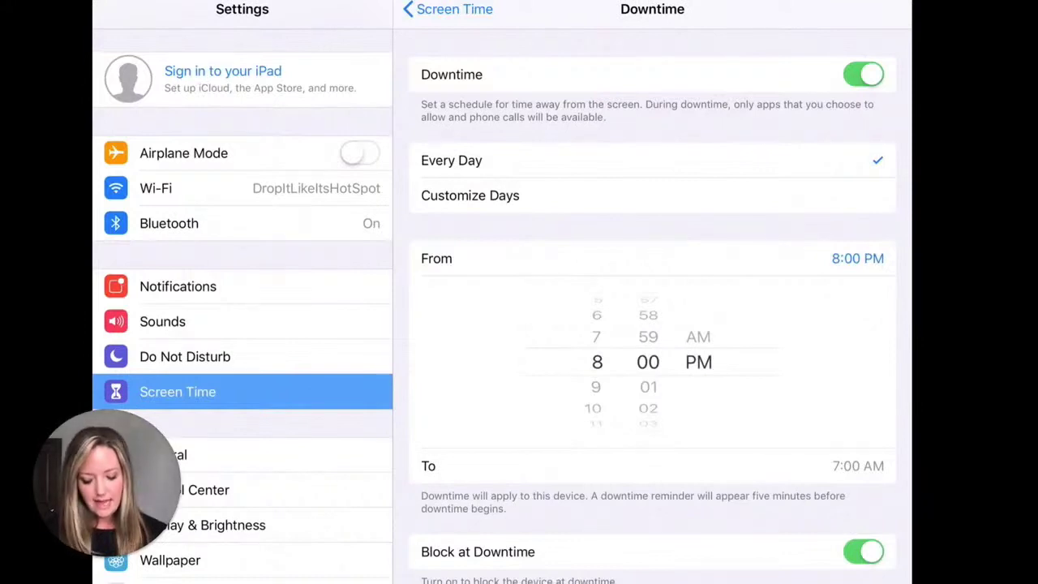
pyautogui.scroll(-1, 660, 324)
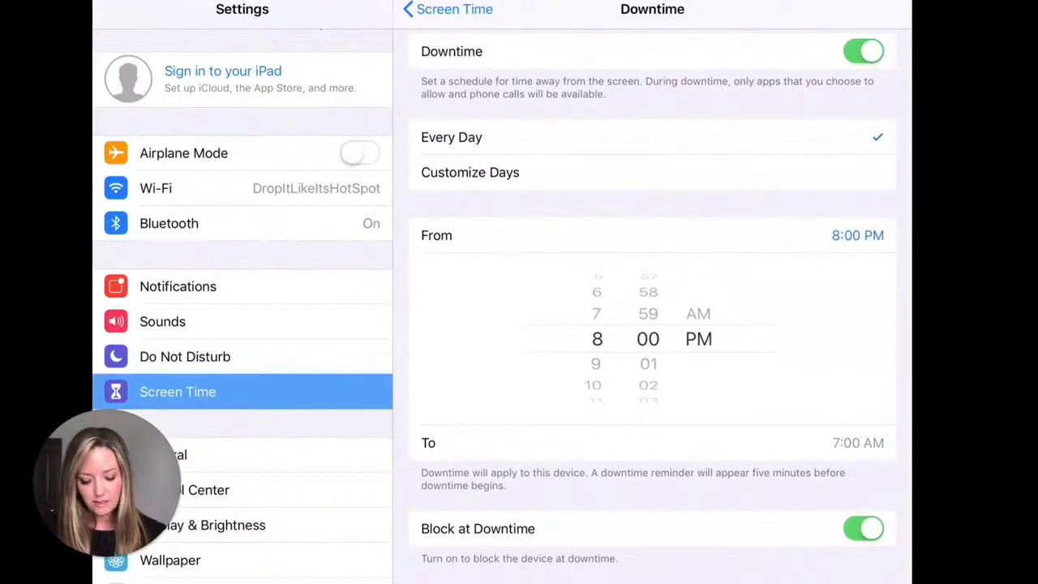
# - Return from the Downtime settings to the Screen Time overview
pyautogui.click(446, 9)
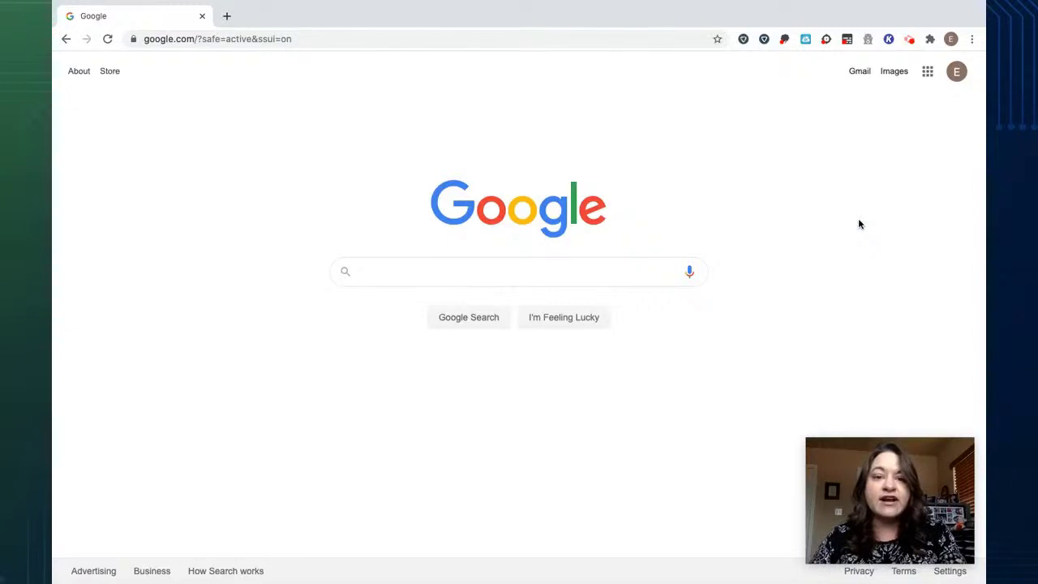
# - Check which student account the browser is signed in to, and open Gmail from the Google apps
pyautogui.click(951, 39)
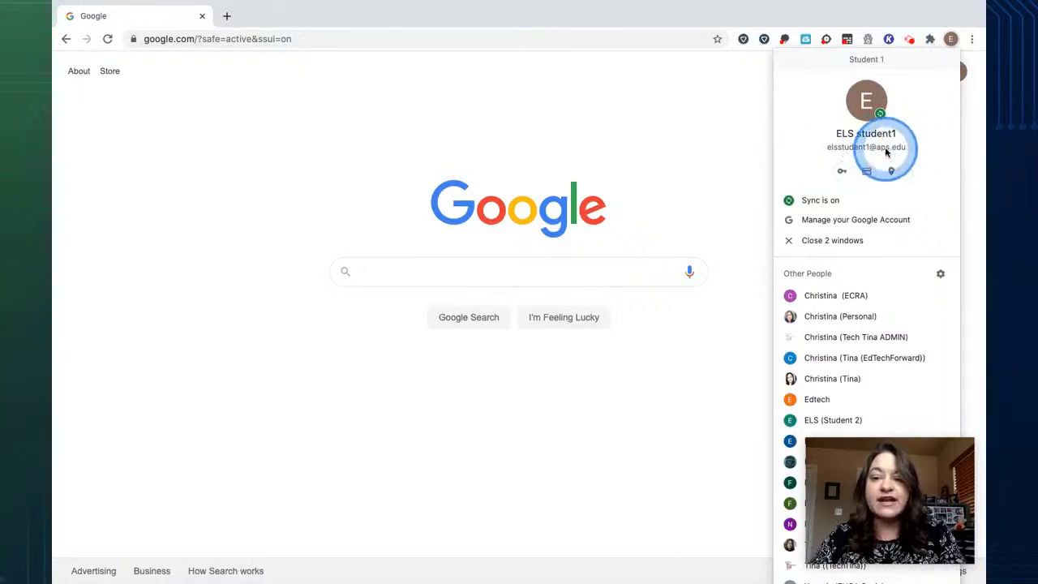
pyautogui.click(726, 109)
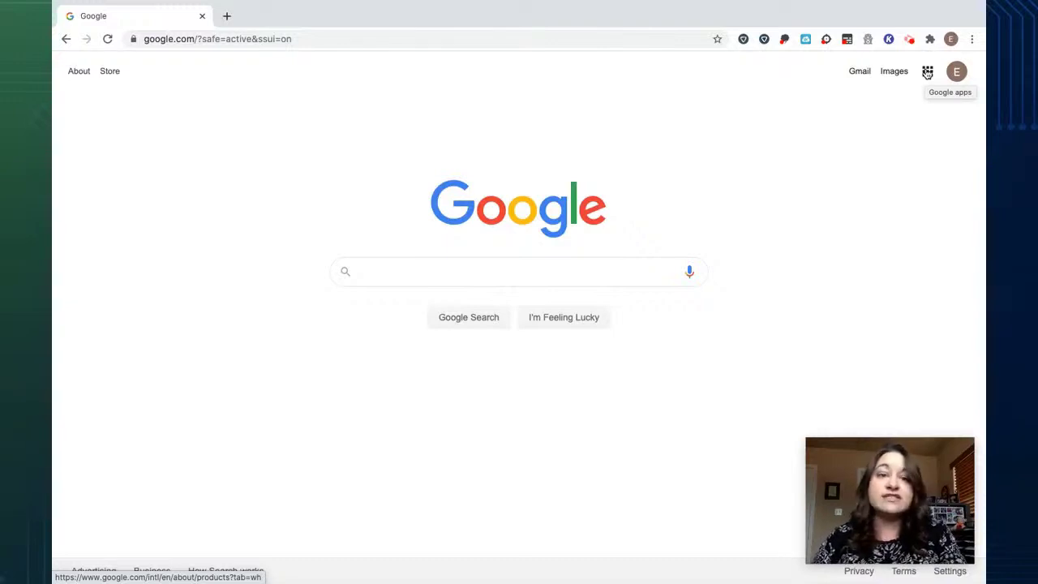
pyautogui.click(928, 75)
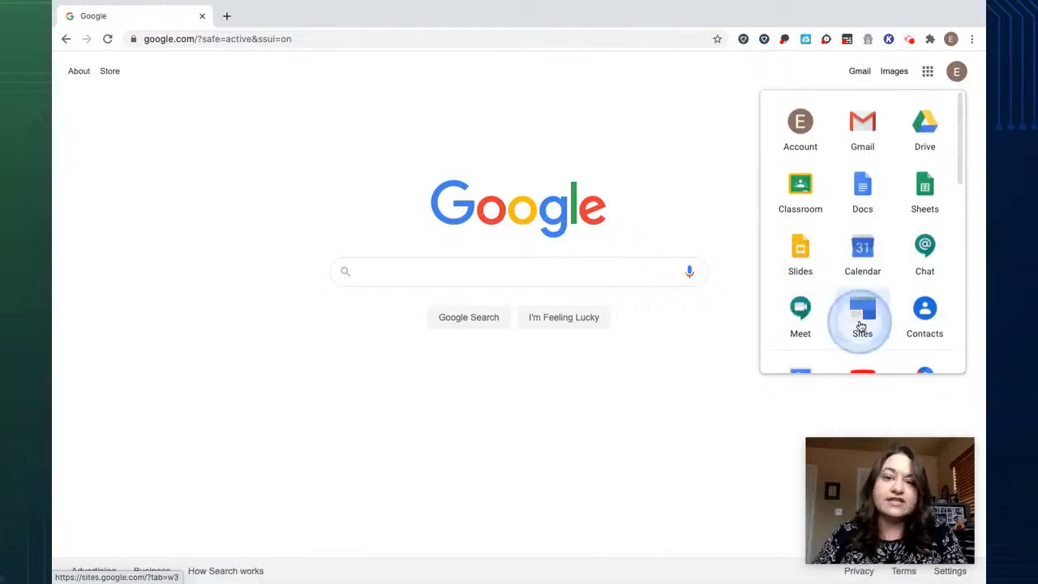
pyautogui.scroll(-5, 882, 267)
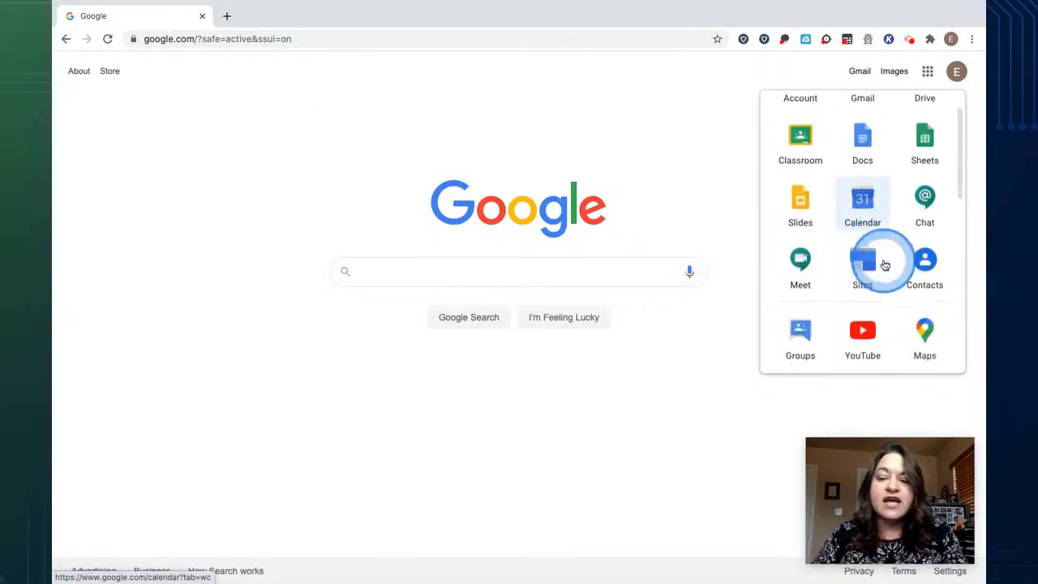
pyautogui.scroll(5, 884, 266)
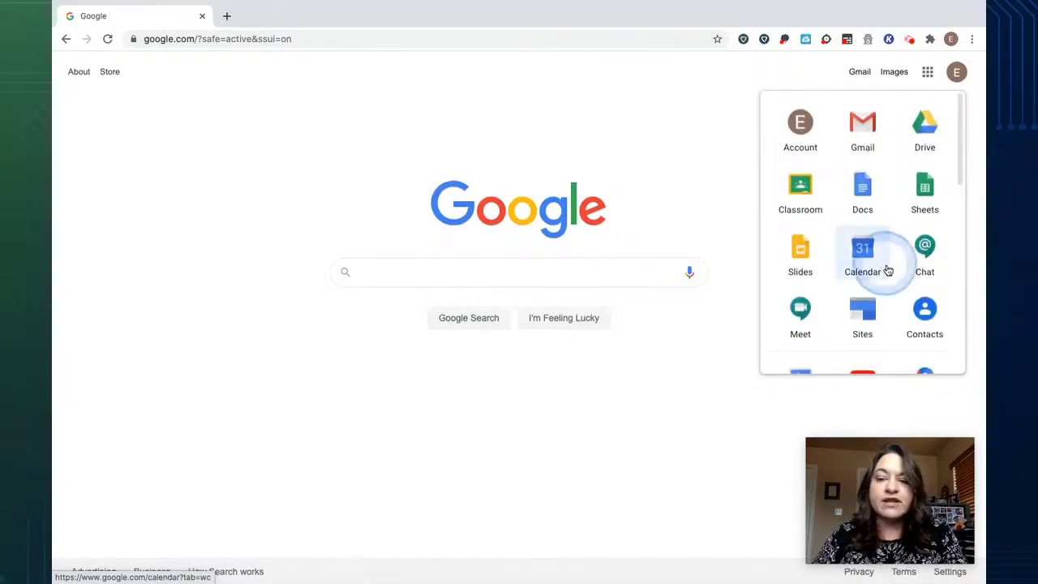
pyautogui.click(866, 137)
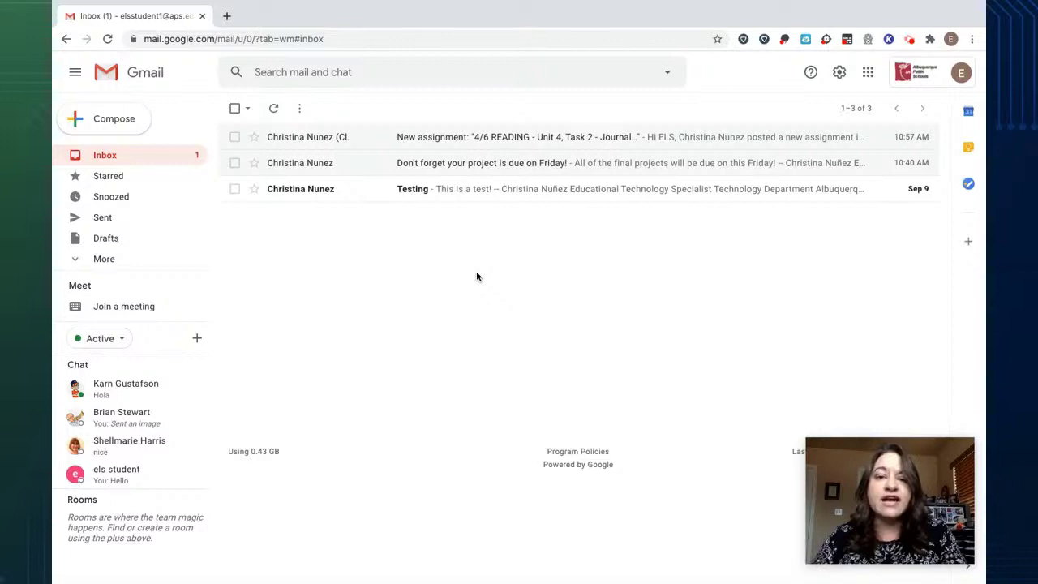
# - Compose a new email to the teacher with the subject "Hello" and send it
pyautogui.click(366, 284)
pyautogui.click(220, 230)
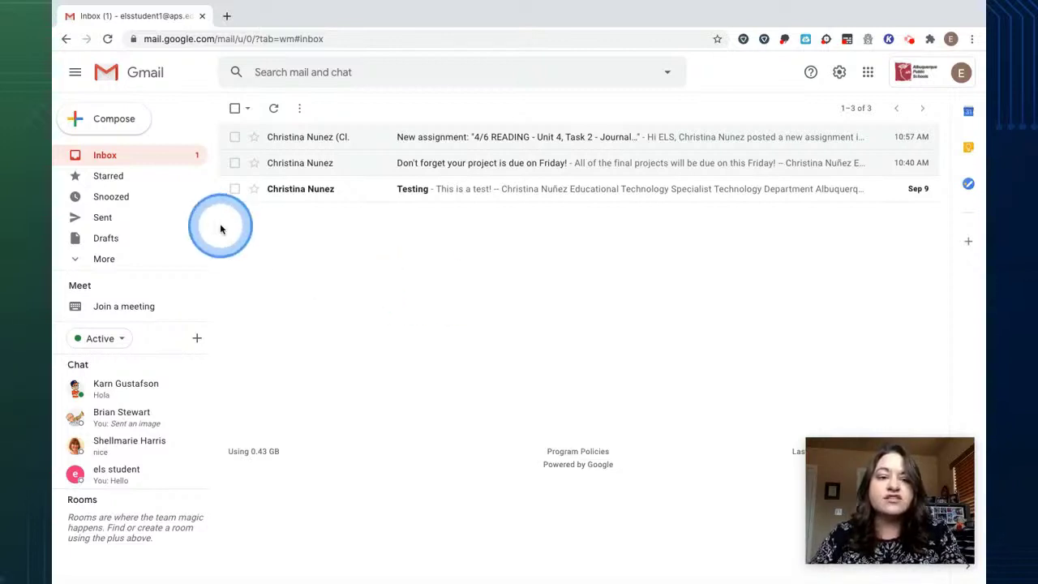
pyautogui.click(125, 122)
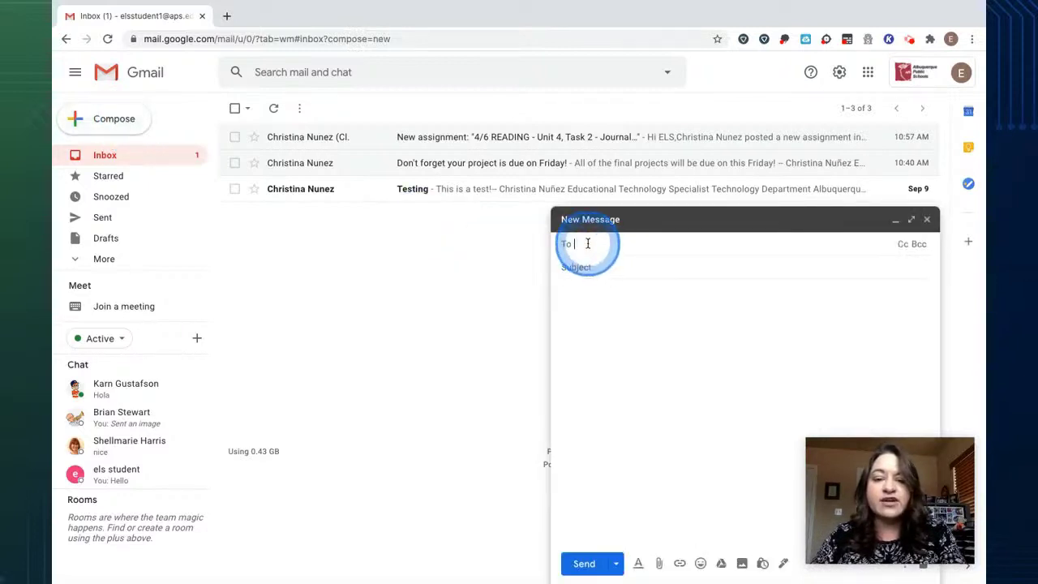
pyautogui.write('Ch')
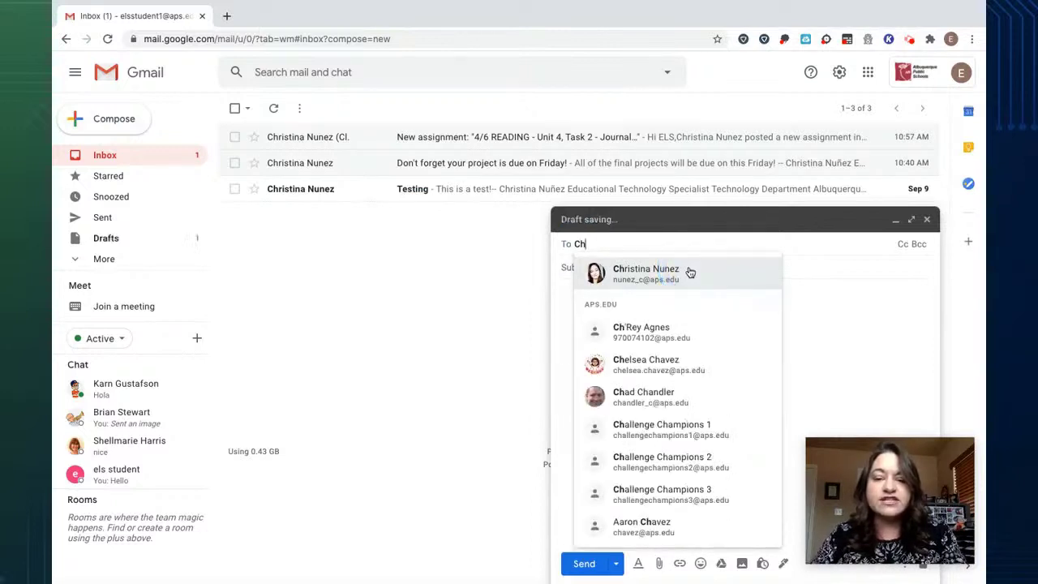
pyautogui.moveTo(693, 273)
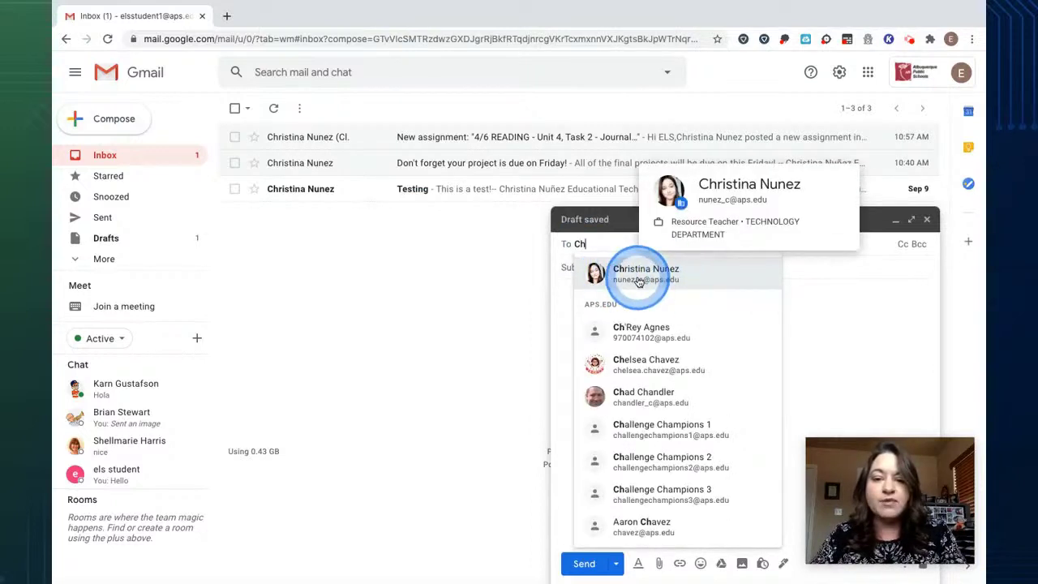
pyautogui.click(639, 276)
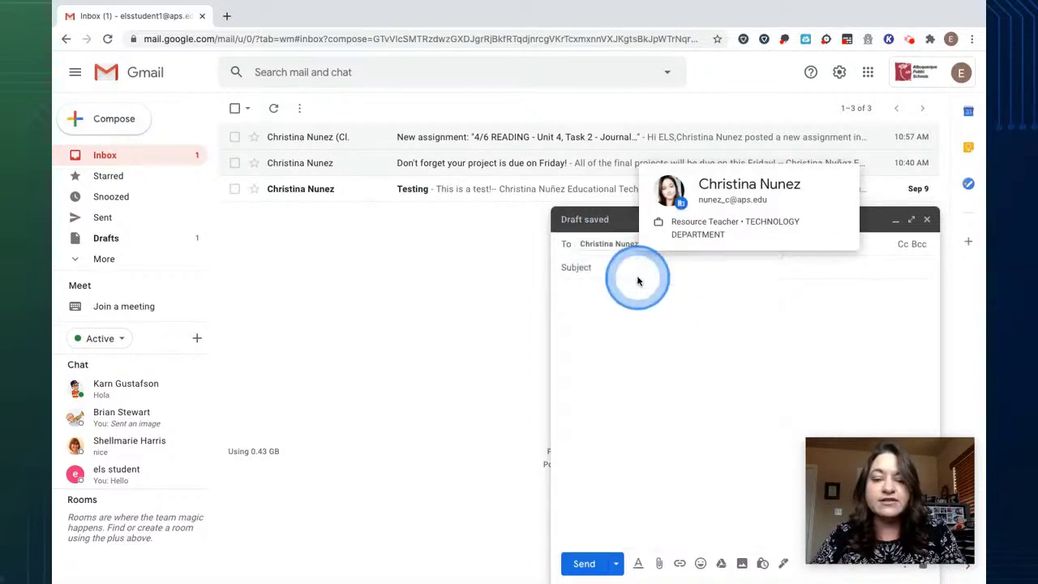
pyautogui.click(573, 266)
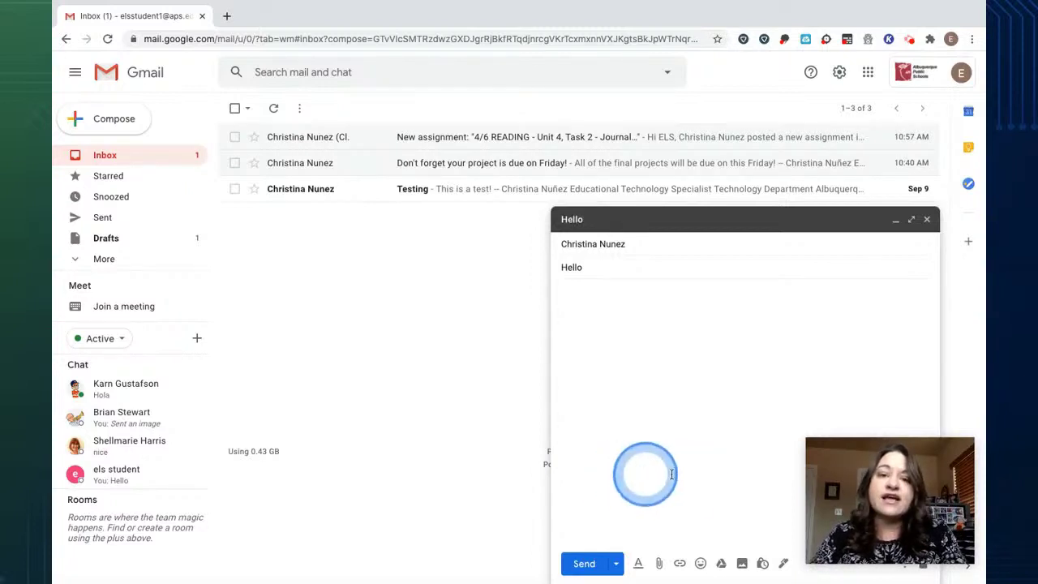
pyautogui.click(588, 563)
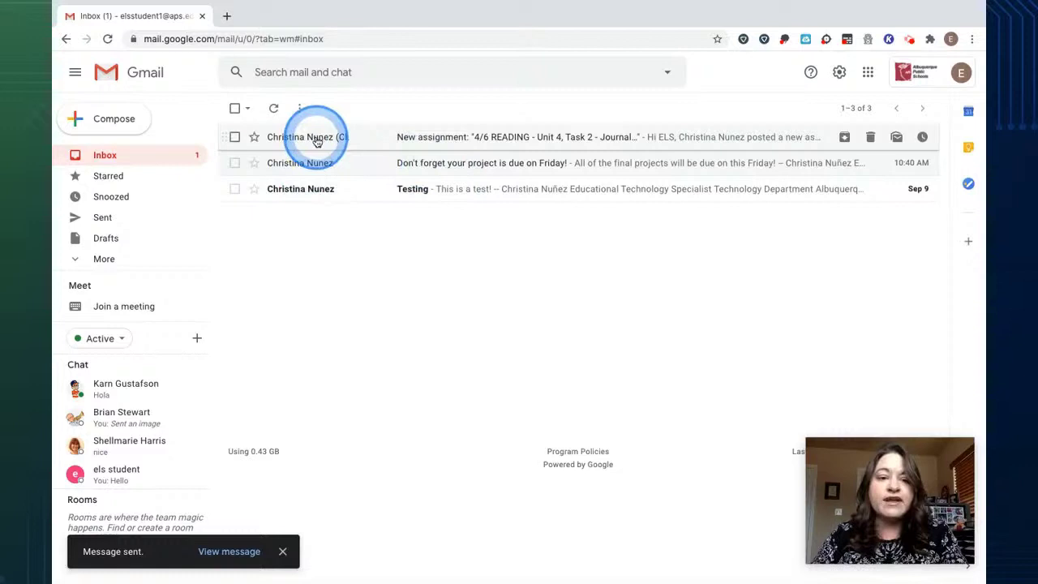
# - Read the Classroom notification email about the "4/6 READING - Unit 4, Task 2" assignment and return to the inbox
pyautogui.moveTo(327, 141)
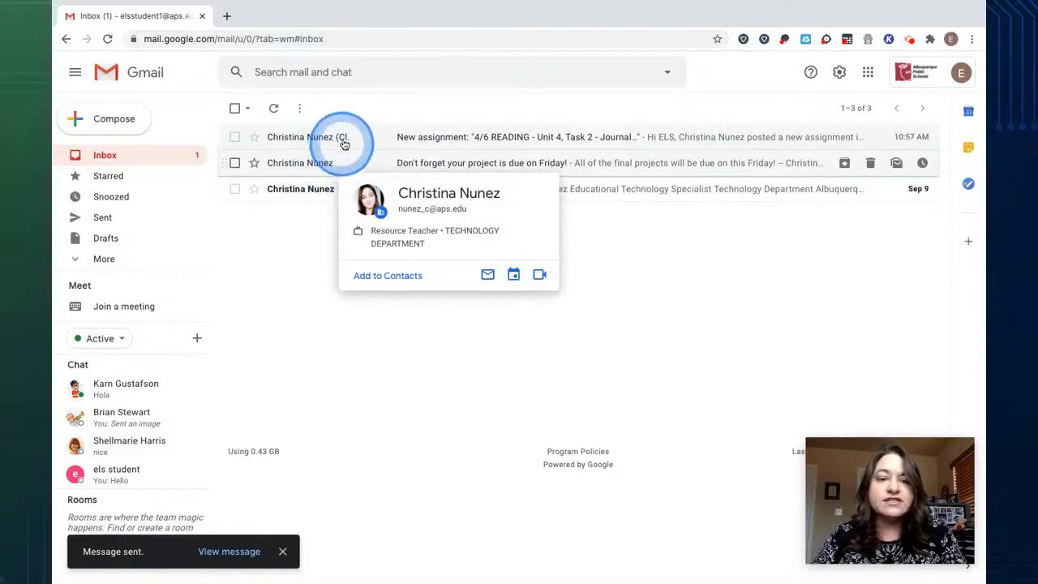
pyautogui.click(342, 141)
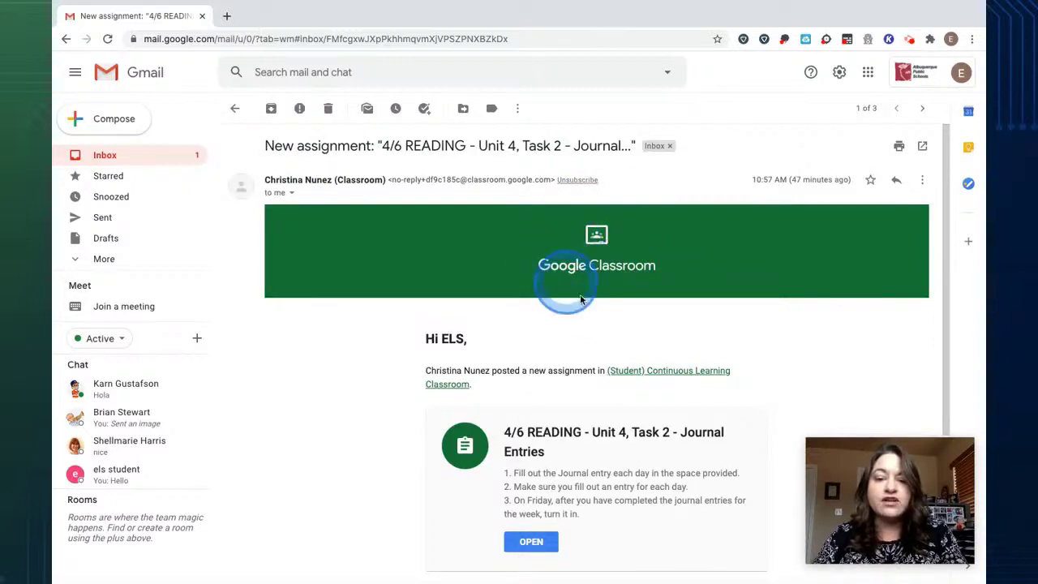
pyautogui.scroll(-2, 649, 285)
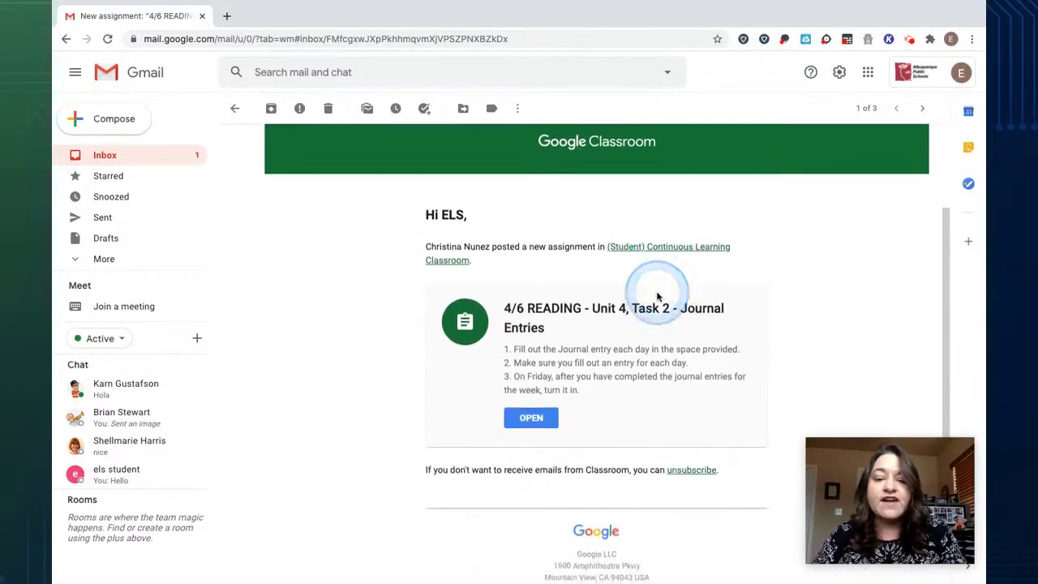
pyautogui.scroll(-1, 659, 297)
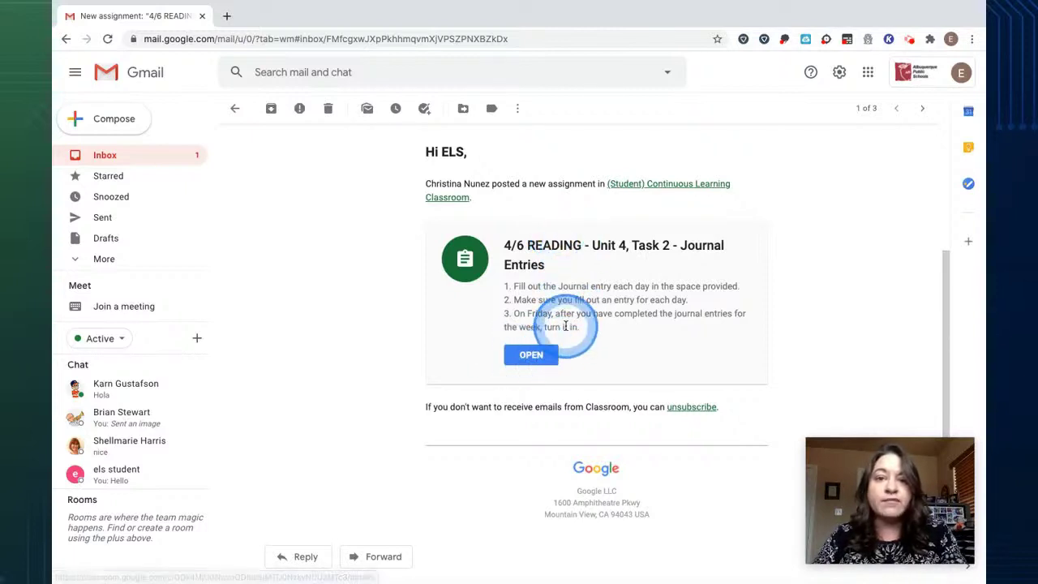
pyautogui.click(234, 108)
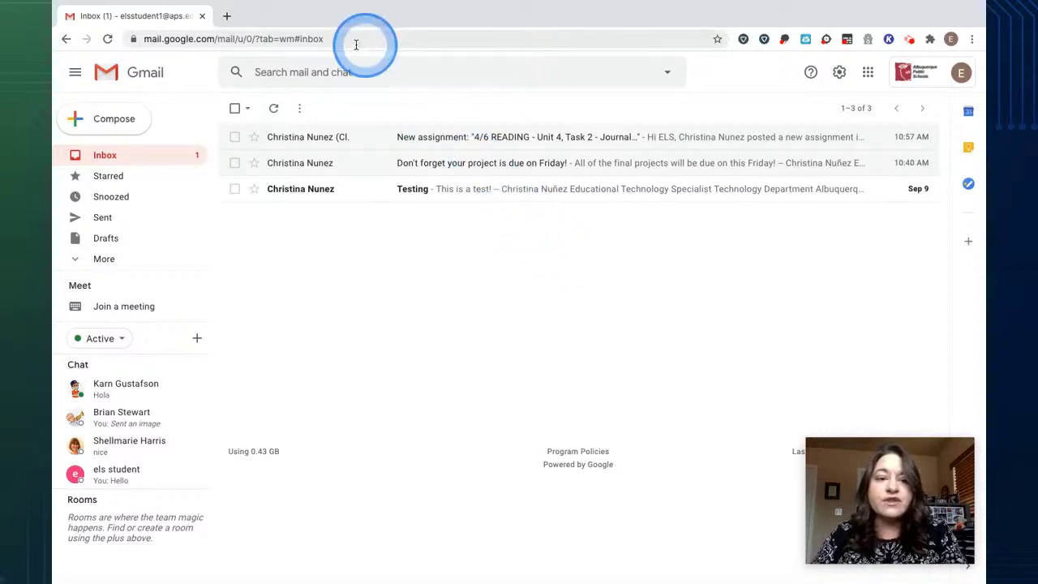
# - Go to google.com and open Google Classroom from the Google apps
pyautogui.click(327, 39)
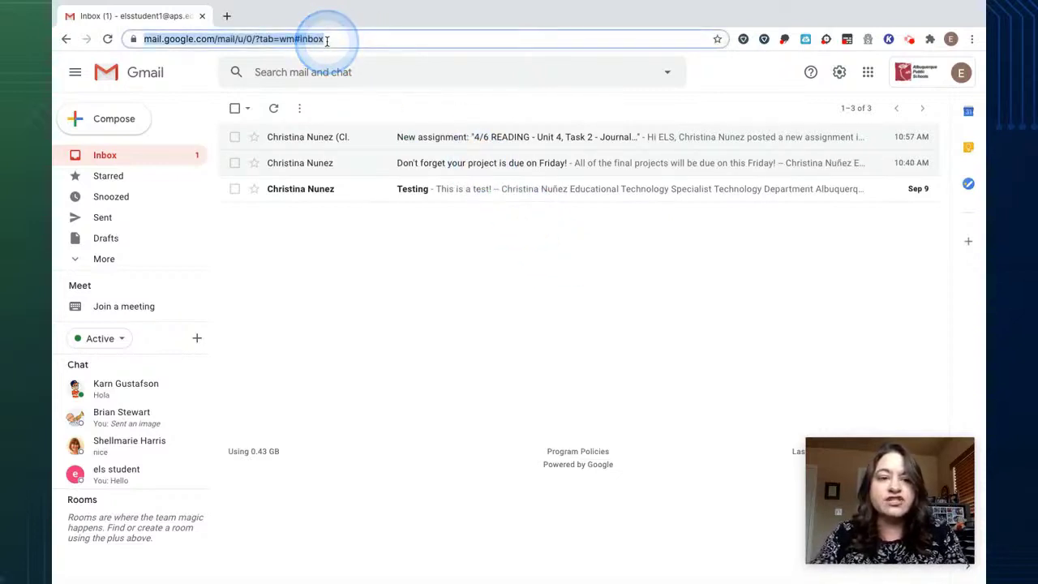
pyautogui.write('google.com')
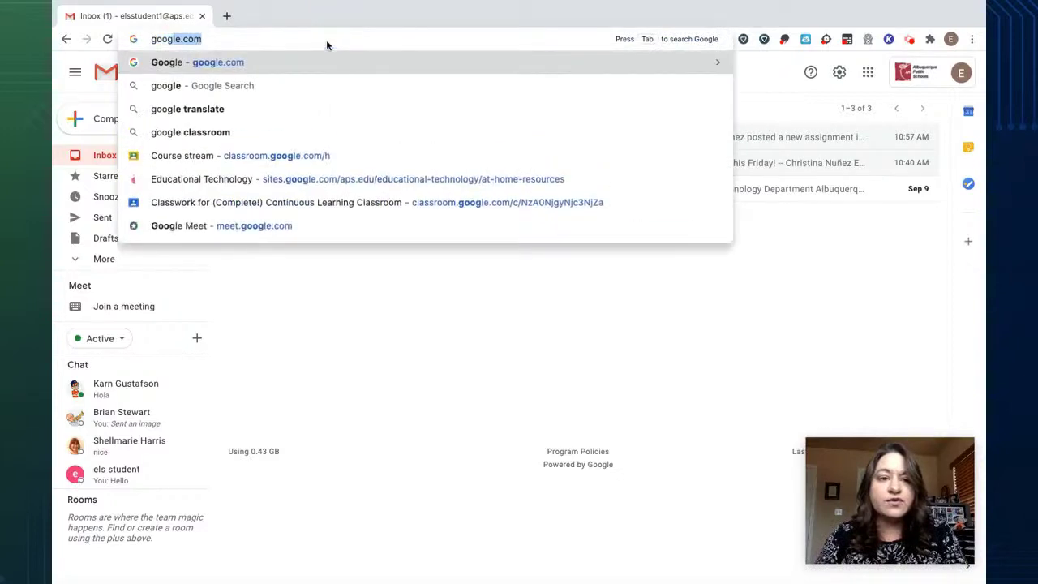
pyautogui.press('Return')
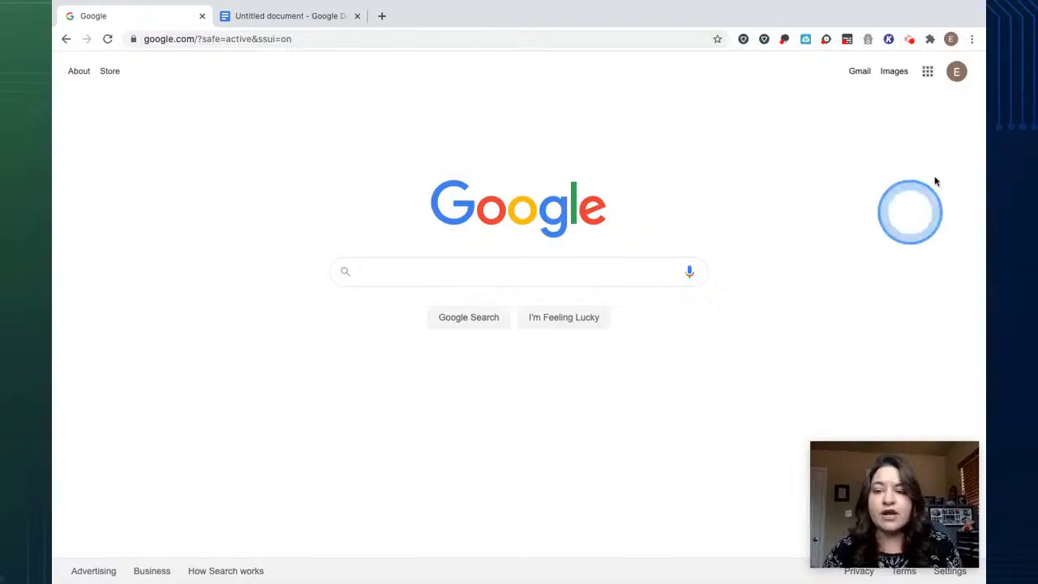
pyautogui.click(928, 72)
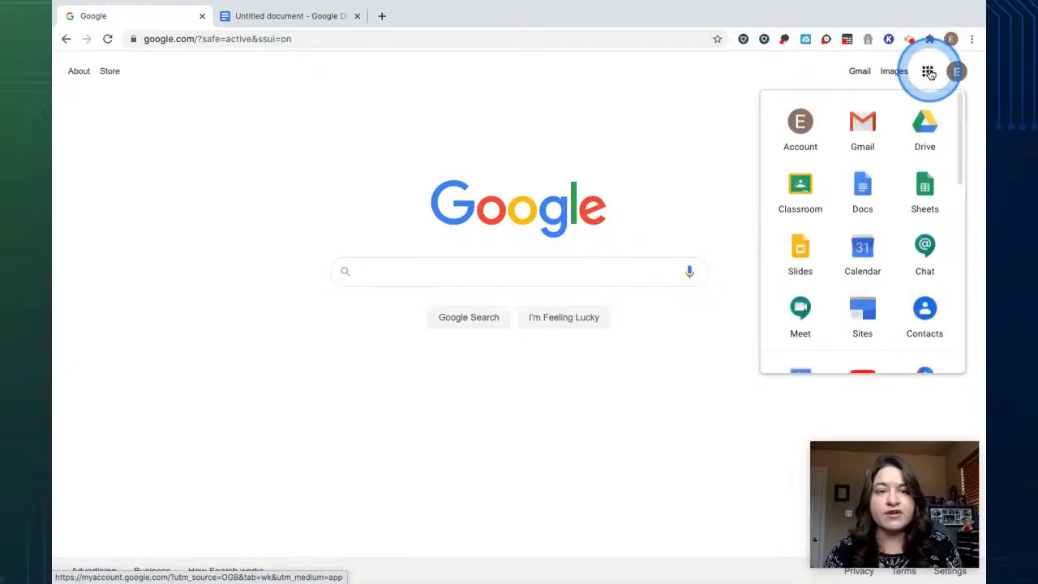
pyautogui.click(799, 197)
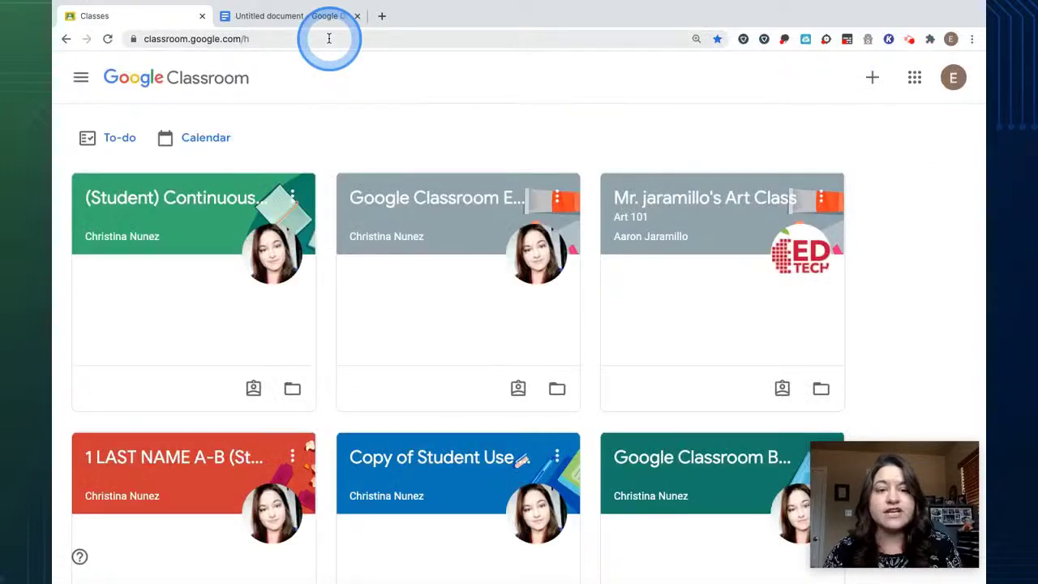
pyautogui.click(346, 146)
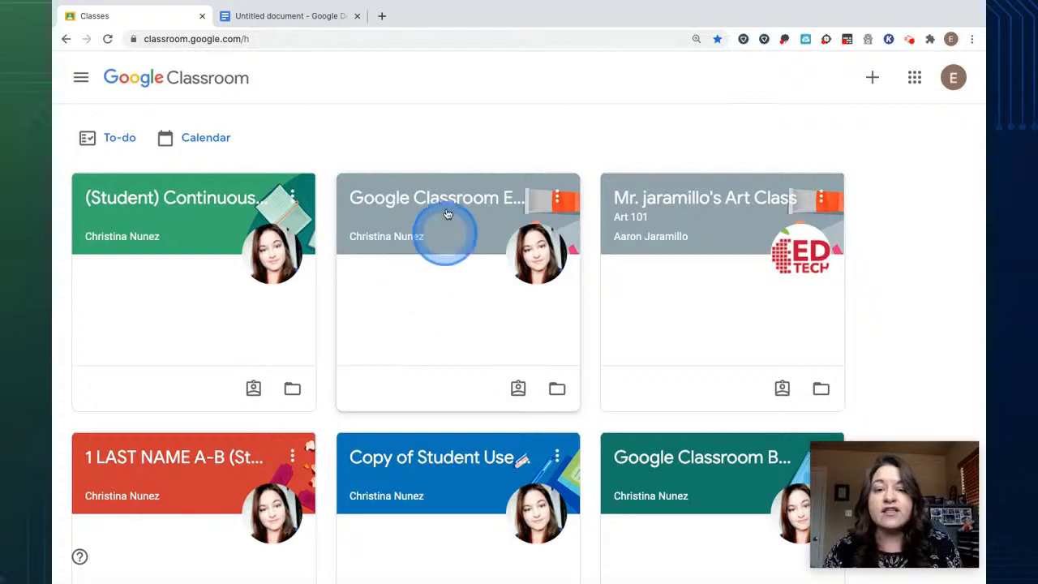
# - Look up the class code in the untitled document and join that class in Google Classroom with it
pyautogui.click(306, 20)
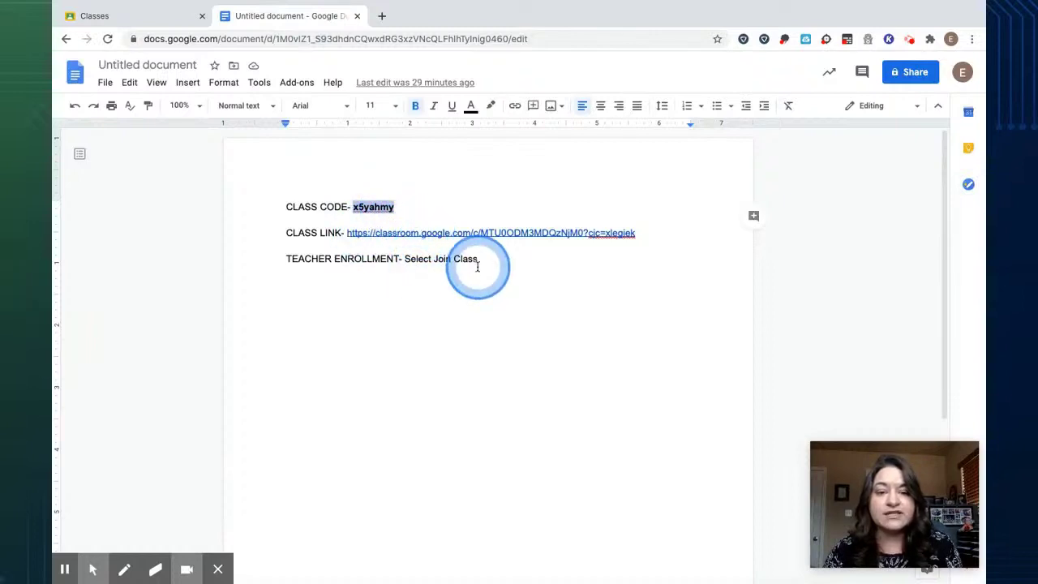
pyautogui.click(125, 18)
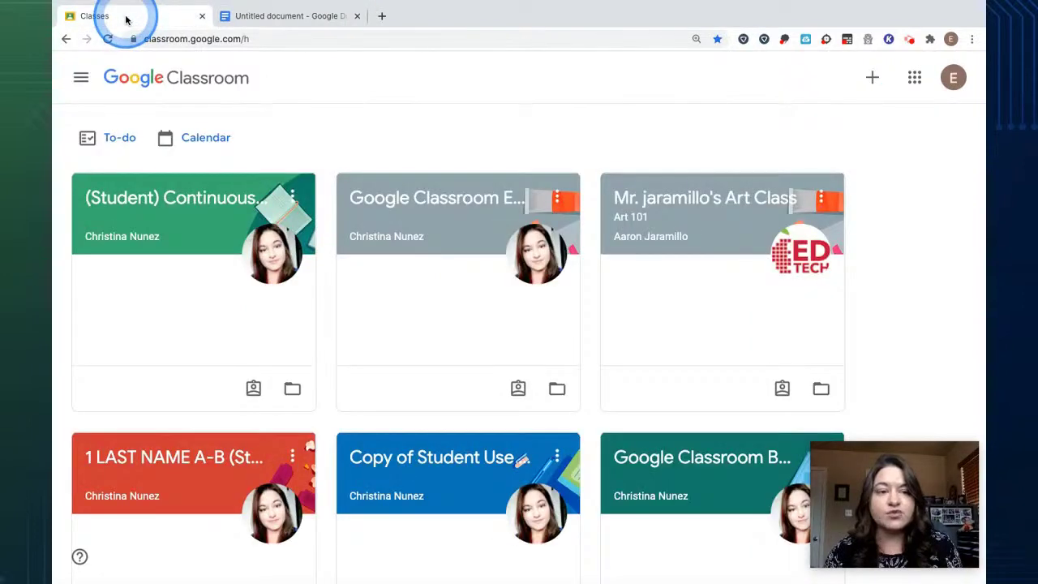
pyautogui.click(872, 78)
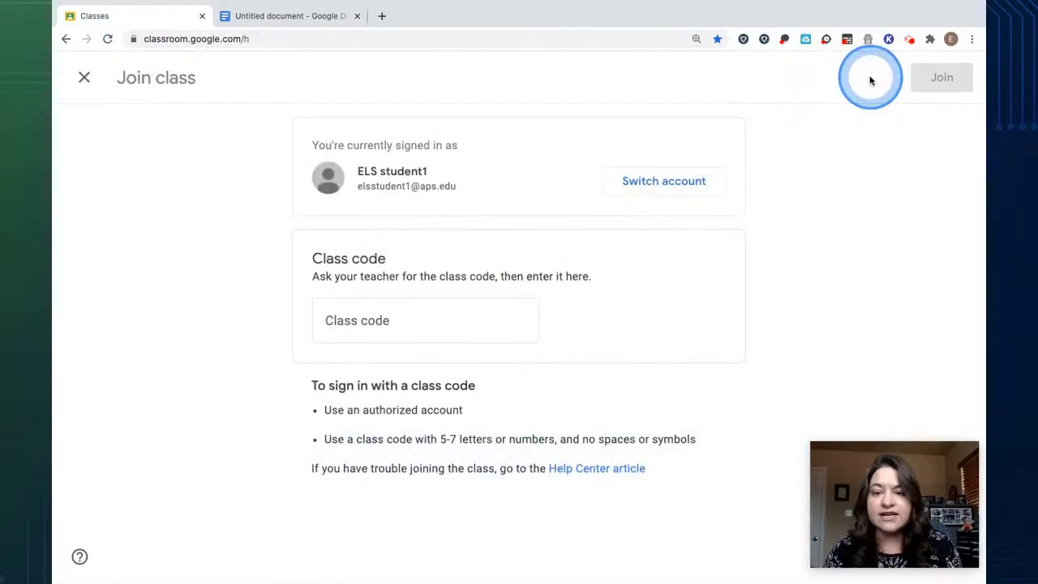
pyautogui.click(332, 321)
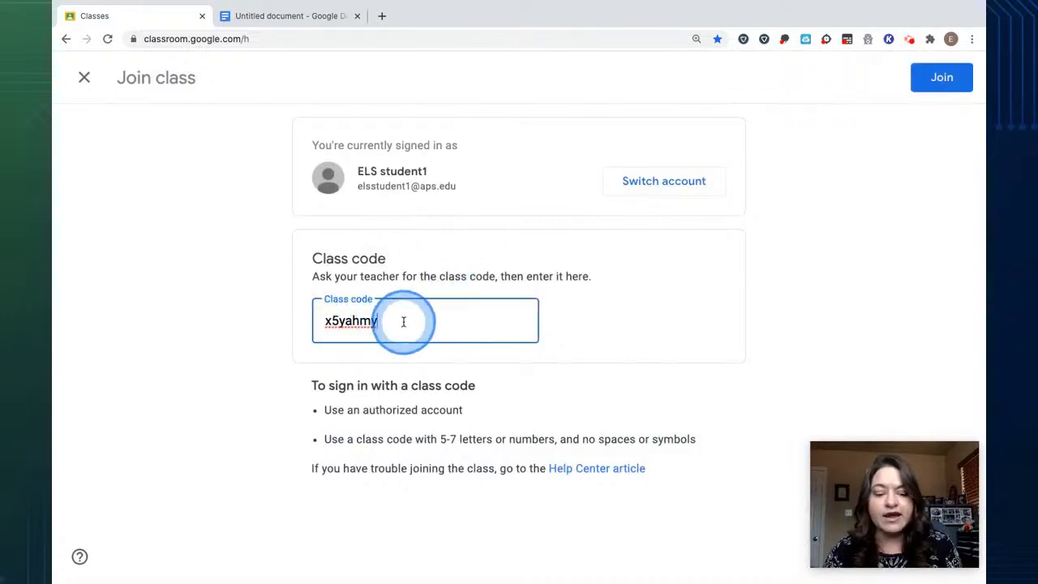
pyautogui.click(943, 77)
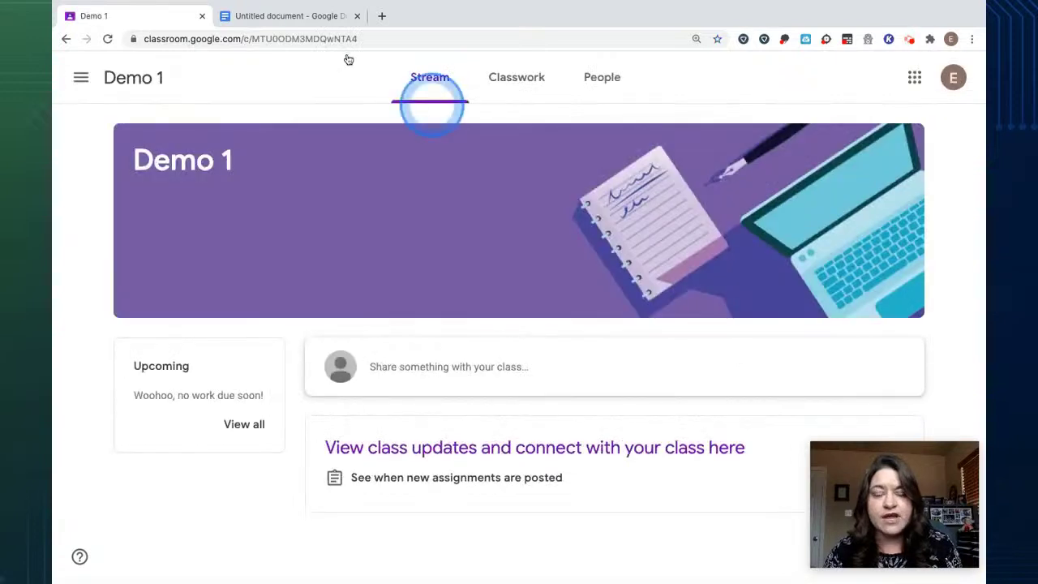
# - Open the class link in the untitled document and join the linked class as a student
pyautogui.click(272, 18)
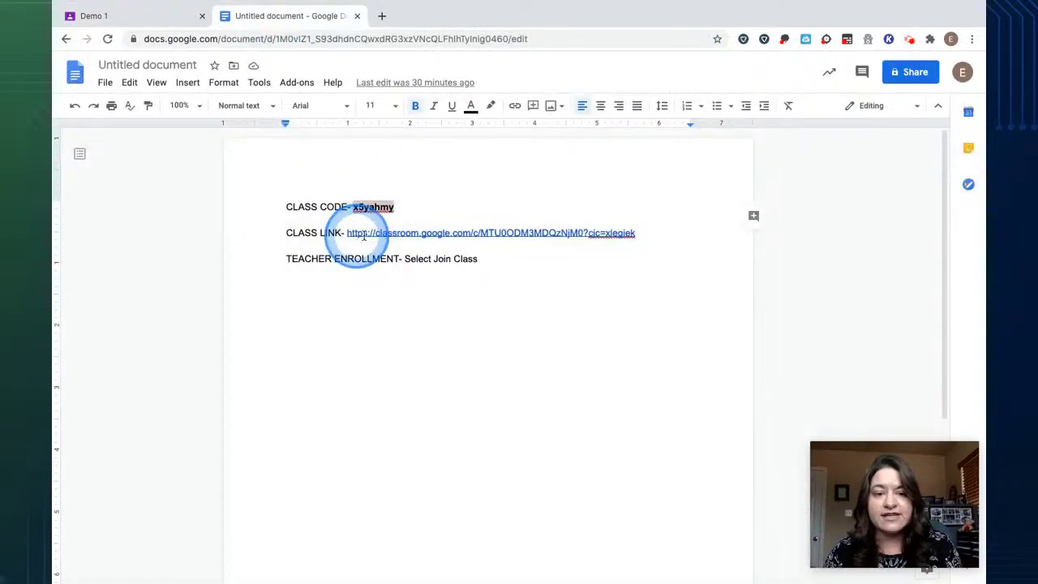
pyautogui.click(417, 233)
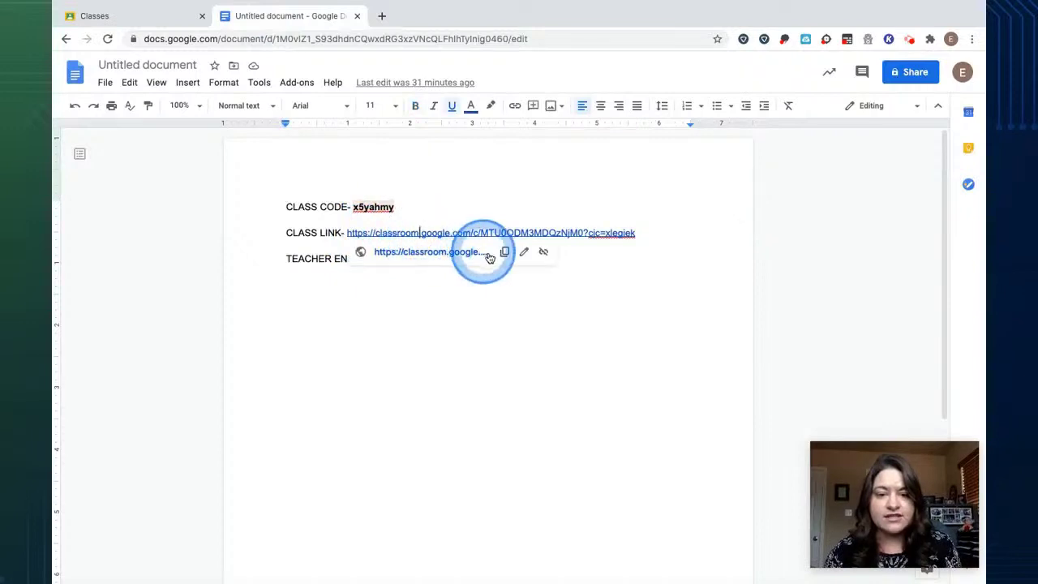
pyautogui.click(436, 230)
pyautogui.click(434, 252)
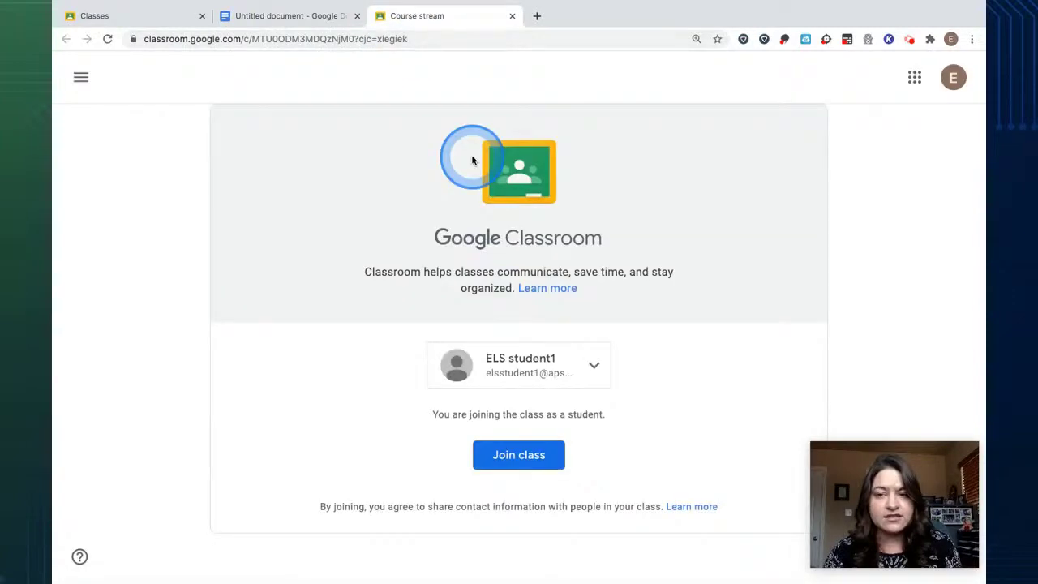
pyautogui.click(516, 456)
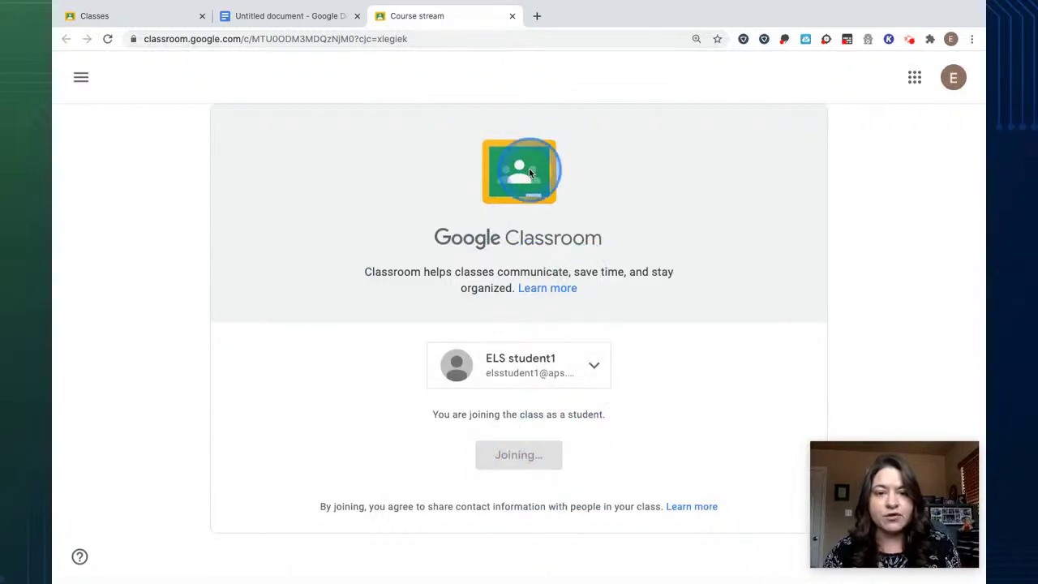
# - Check the teacher enrollment instructions in the untitled document and accept the Demo 3 class invitation in Google Classroom
pyautogui.click(286, 16)
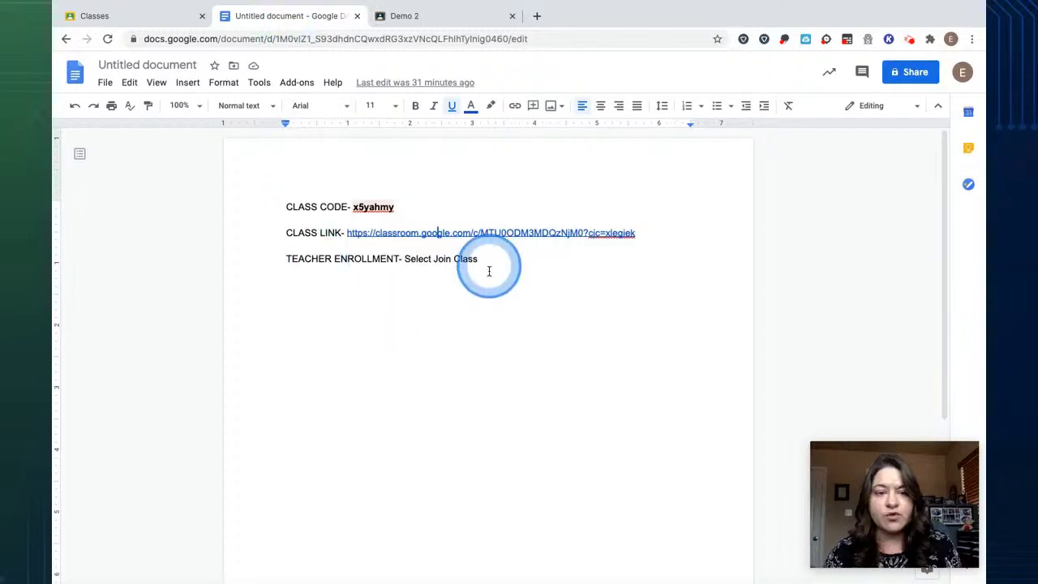
pyautogui.click(134, 17)
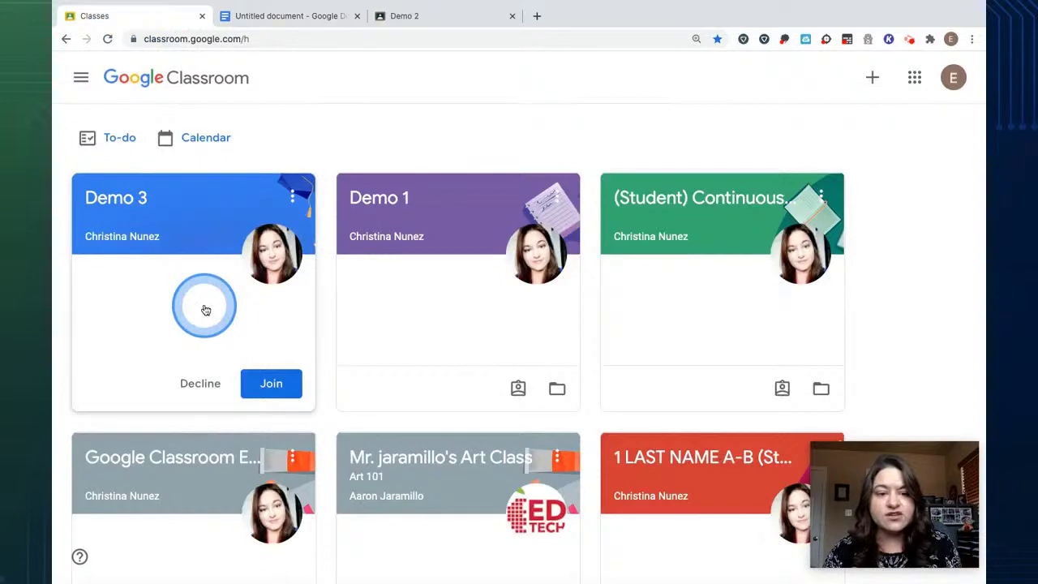
pyautogui.click(272, 386)
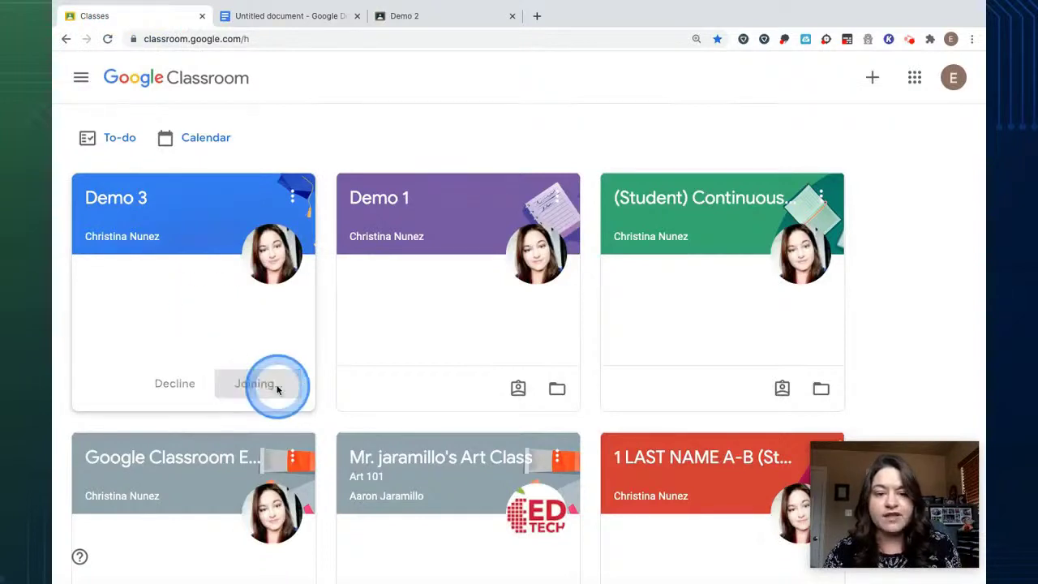
# - Open the (Student) Continuous Learning Classroom, check the attachment options for a stream post, and post "I need help" to the class
pyautogui.click(715, 201)
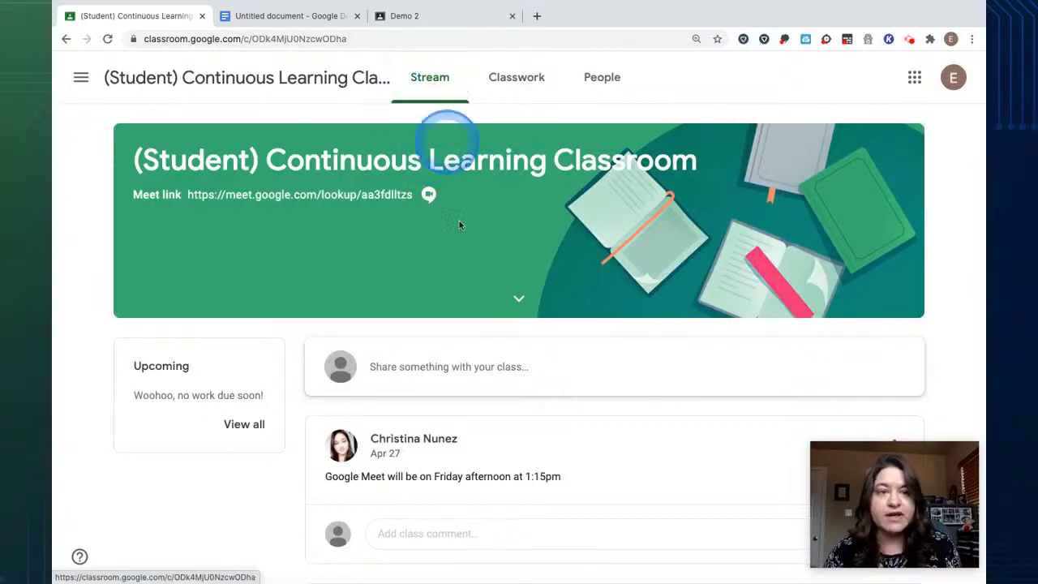
pyautogui.scroll(-1, 463, 322)
pyautogui.scroll(-1, 465, 328)
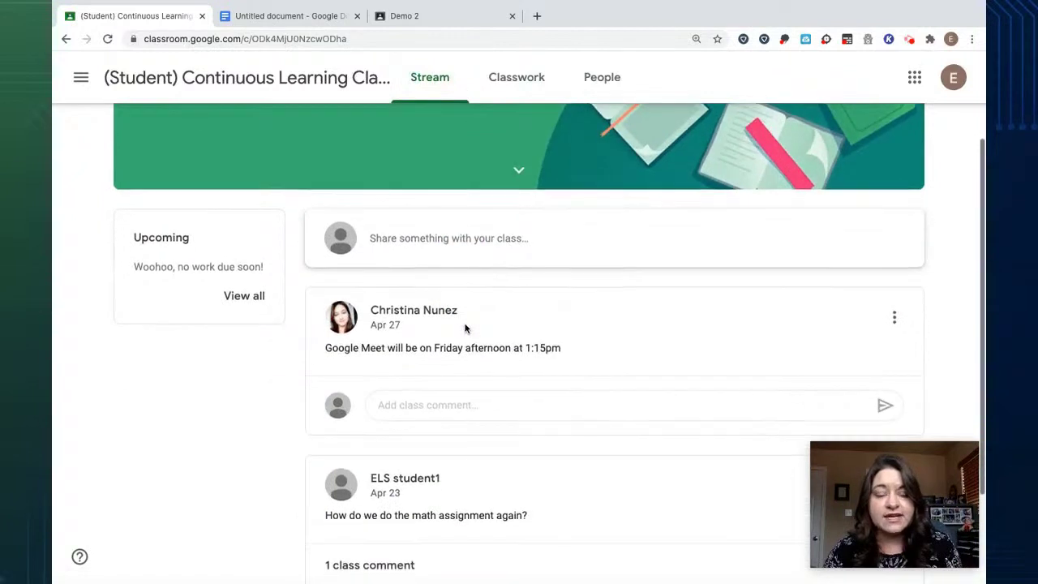
pyautogui.click(460, 241)
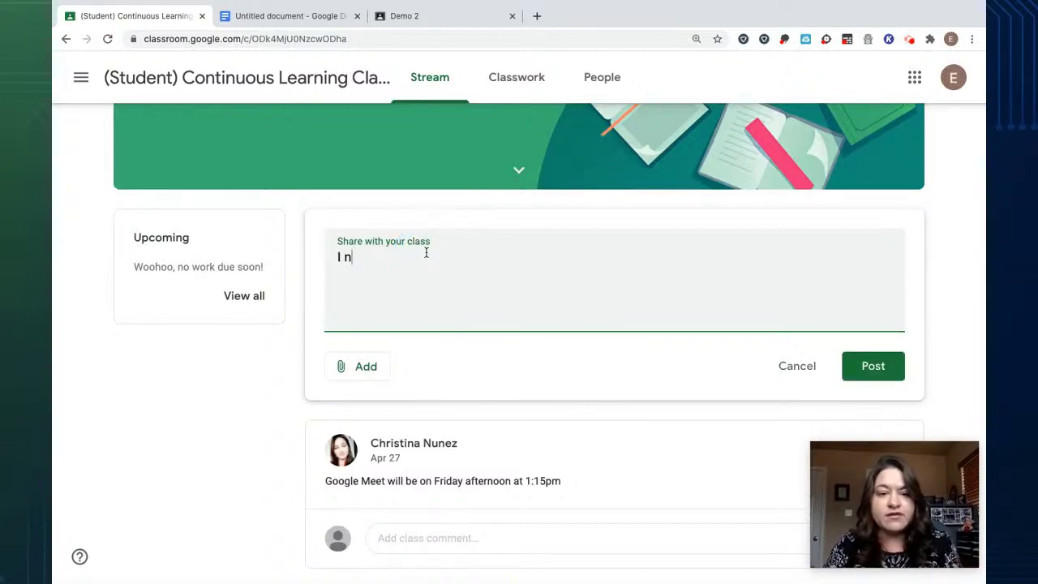
pyautogui.click(375, 370)
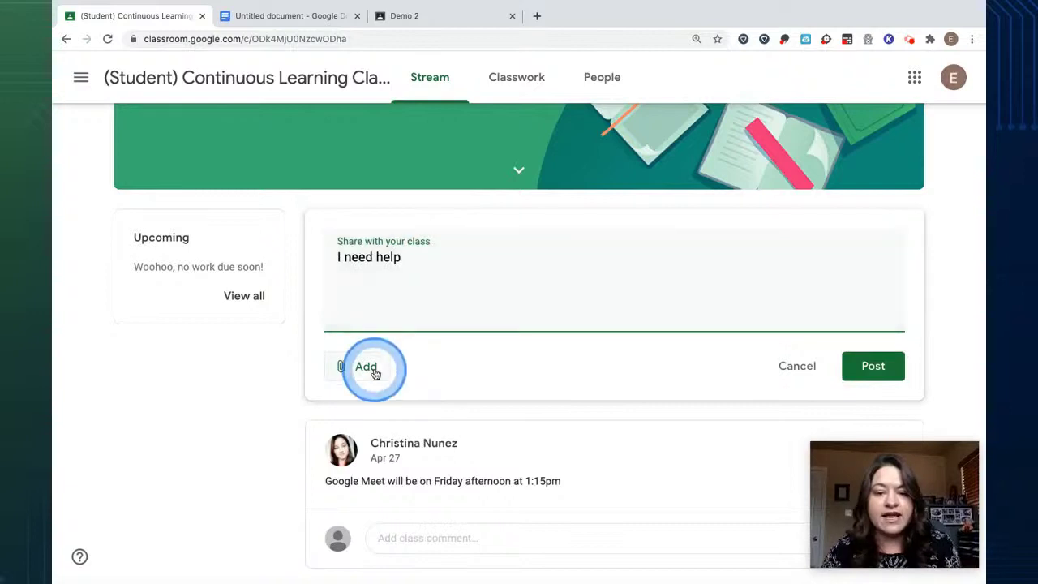
pyautogui.click(374, 370)
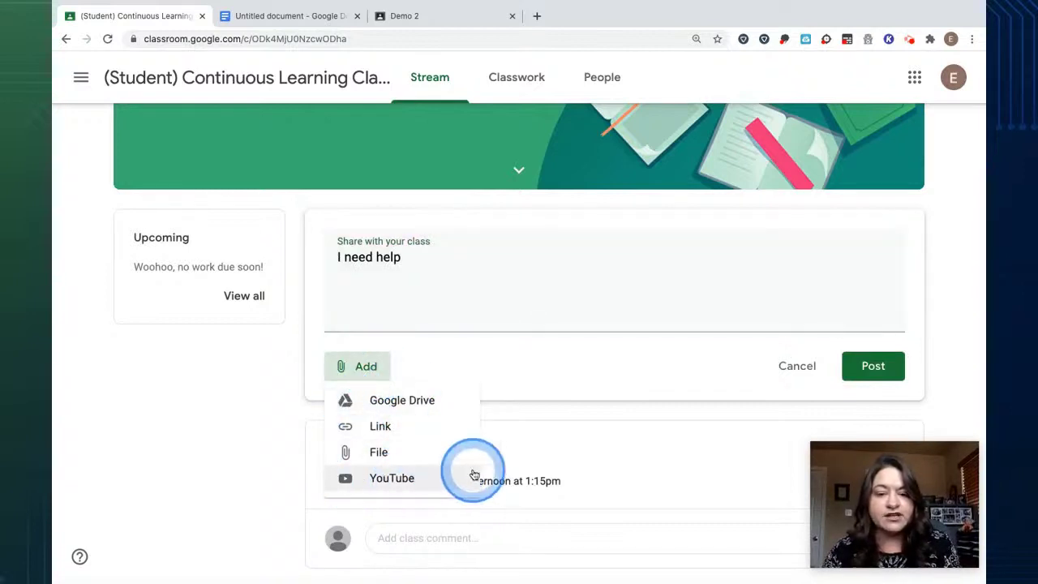
pyautogui.click(882, 376)
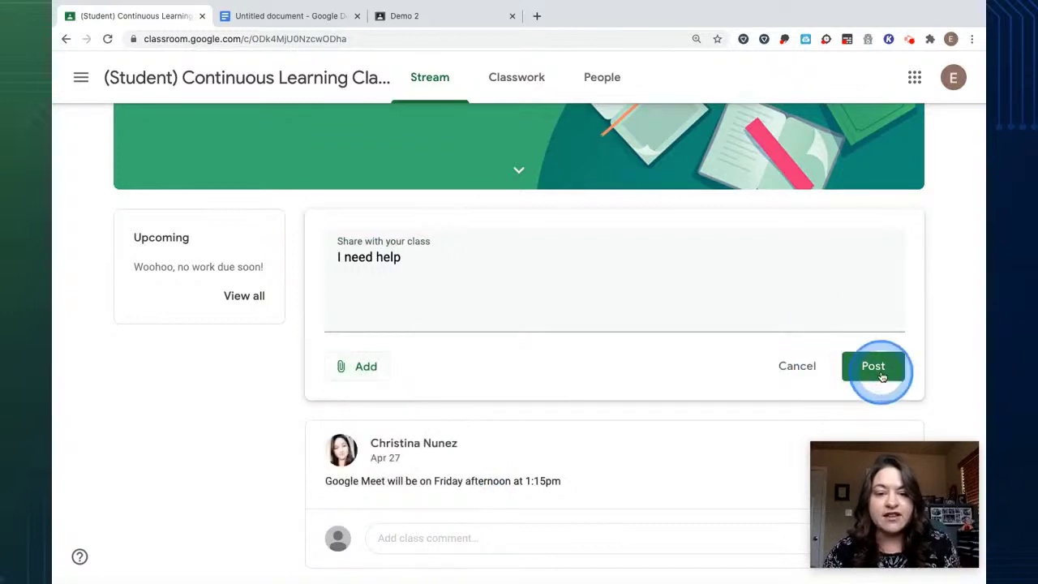
pyautogui.click(873, 367)
# - Look through the class stream posts and the class comment field under the Google Meet announcement
pyautogui.click(616, 324)
pyautogui.scroll(-3, 616, 324)
pyautogui.click(396, 375)
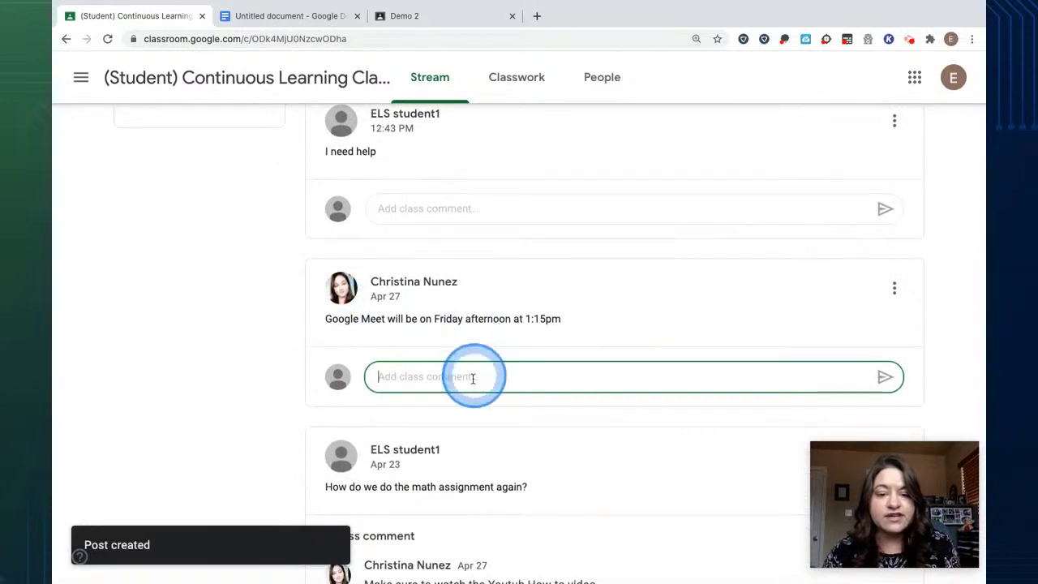
pyautogui.scroll(2, 535, 332)
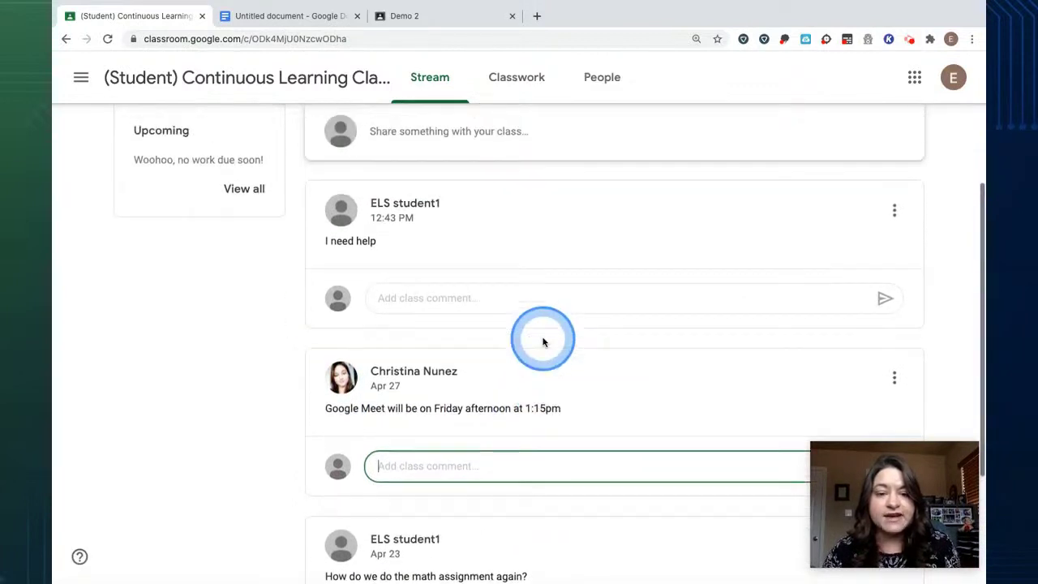
pyautogui.scroll(3, 544, 342)
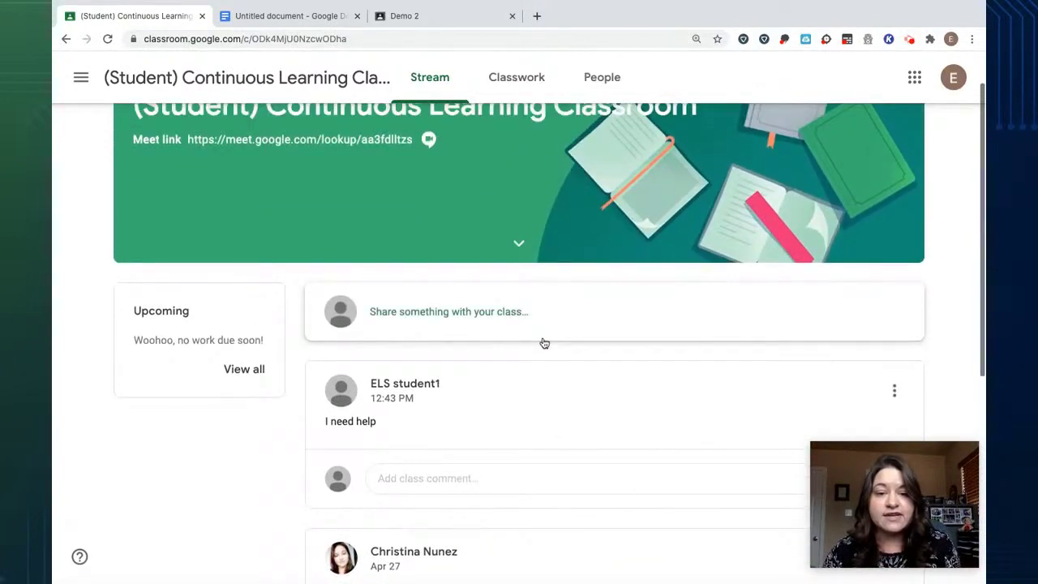
pyautogui.click(546, 202)
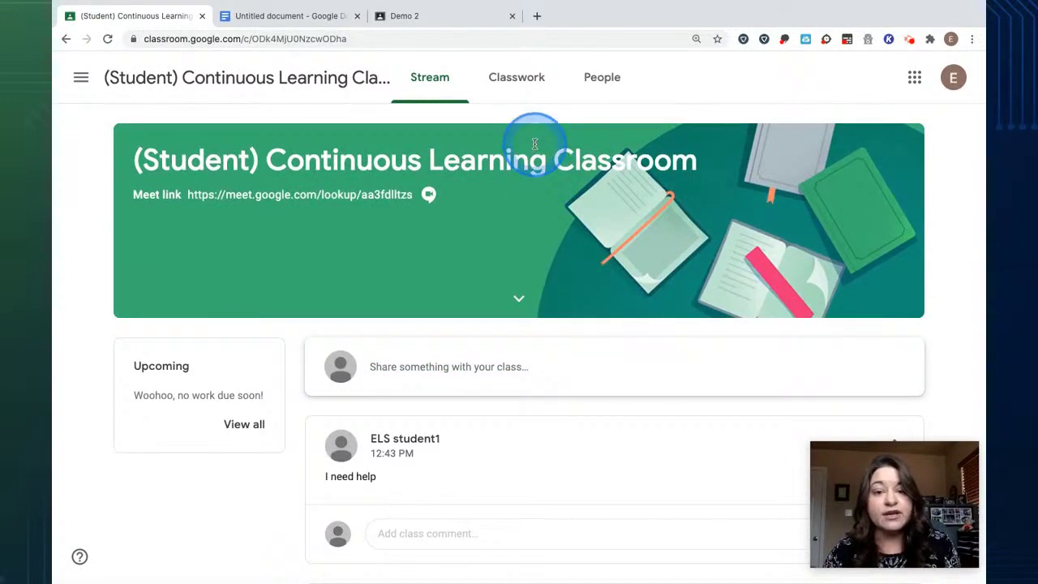
# - View the "IDEAS FOR THE WEEK OF April 6" material in the classwork, return to the classwork list and collapse it
pyautogui.click(523, 78)
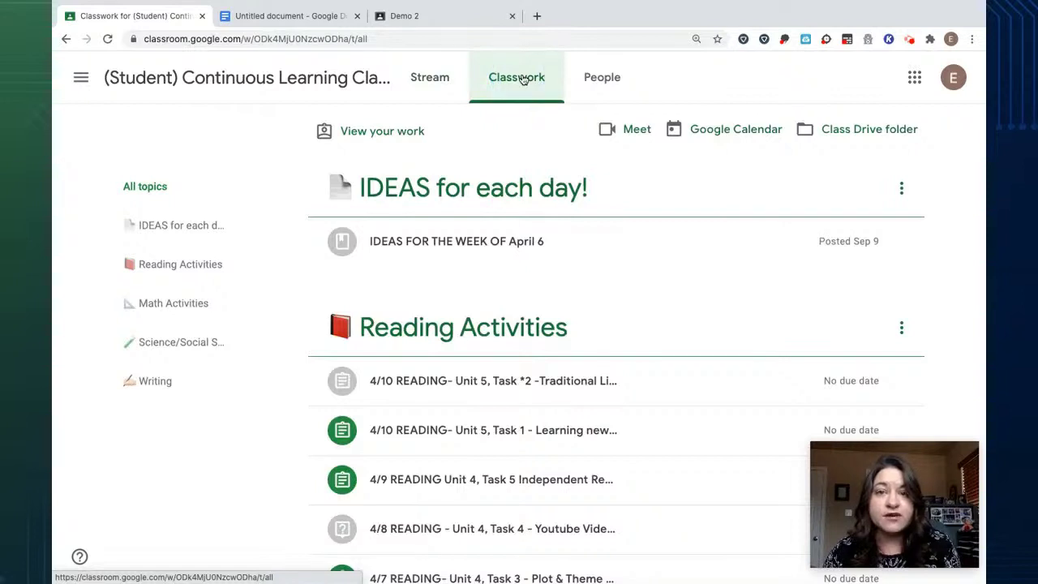
pyautogui.click(525, 82)
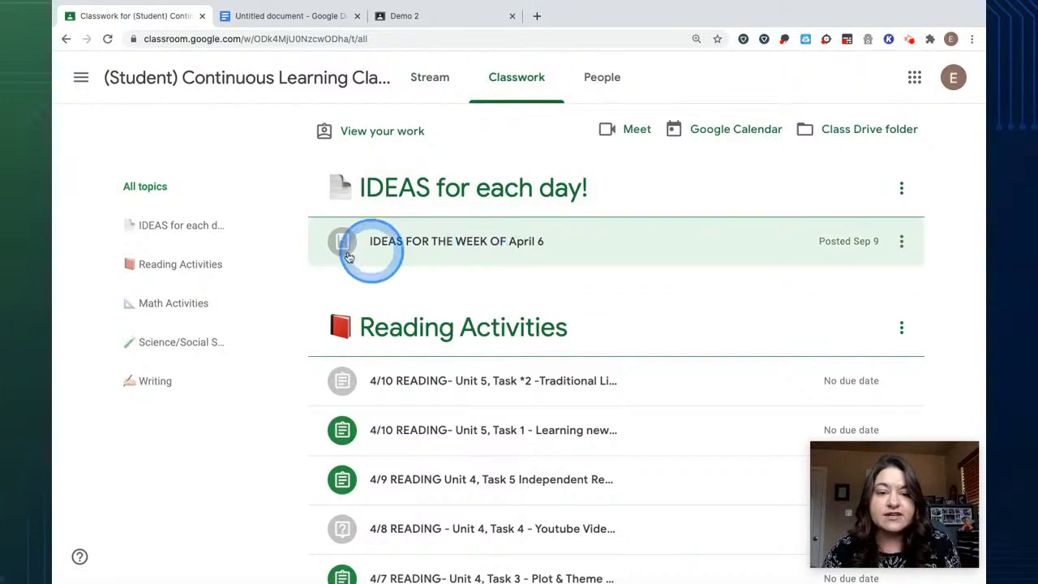
pyautogui.click(434, 247)
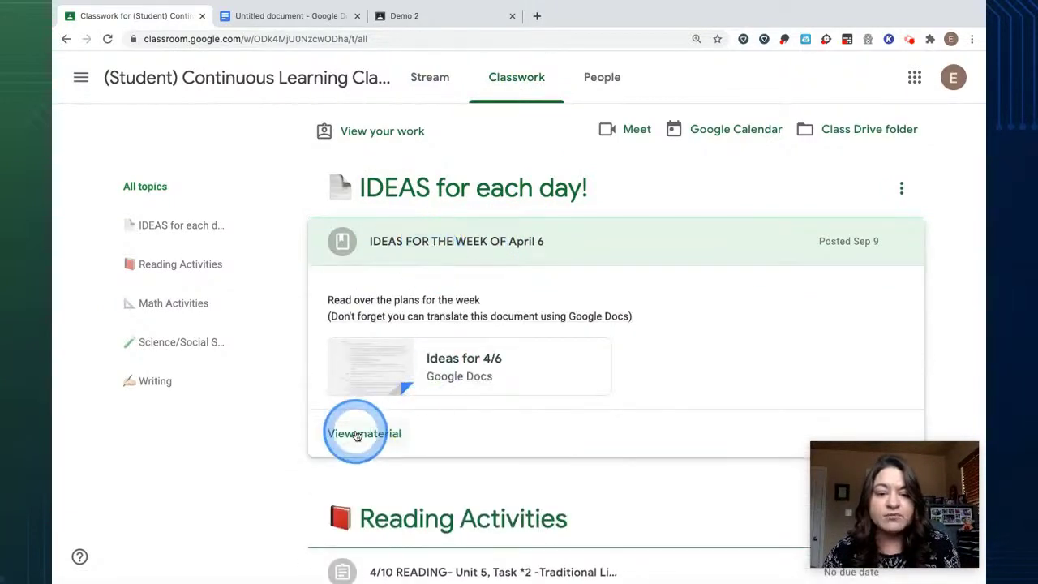
pyautogui.click(357, 433)
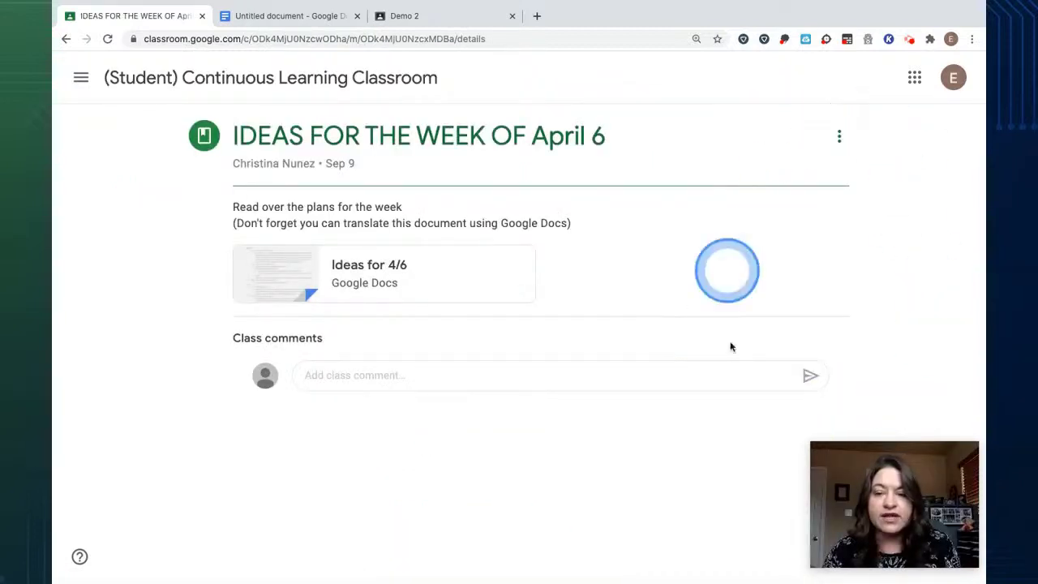
pyautogui.click(256, 80)
pyautogui.click(519, 77)
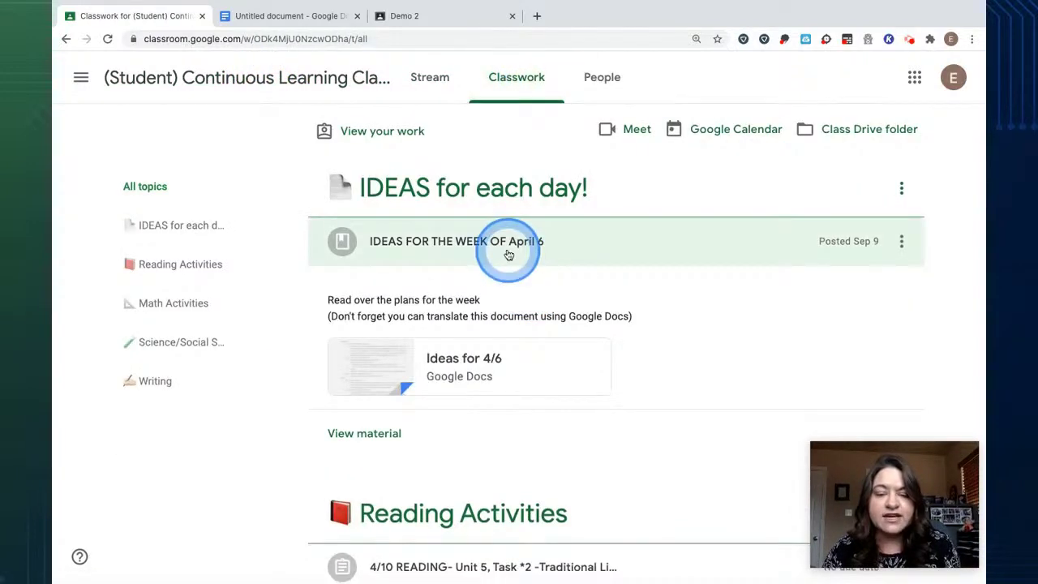
pyautogui.click(516, 245)
# - Open the full "4/6 READING - Unit 4, Task 2 - Journal Entries" assignment and expand the Content criterion of its rubric
pyautogui.scroll(-2, 511, 361)
pyautogui.scroll(-1, 511, 361)
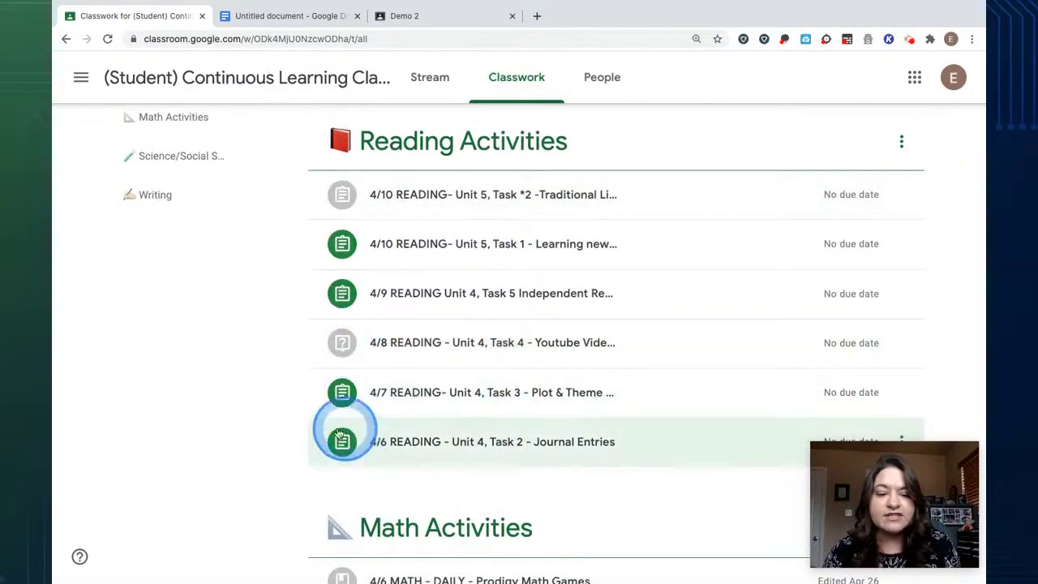
pyautogui.scroll(-2, 347, 438)
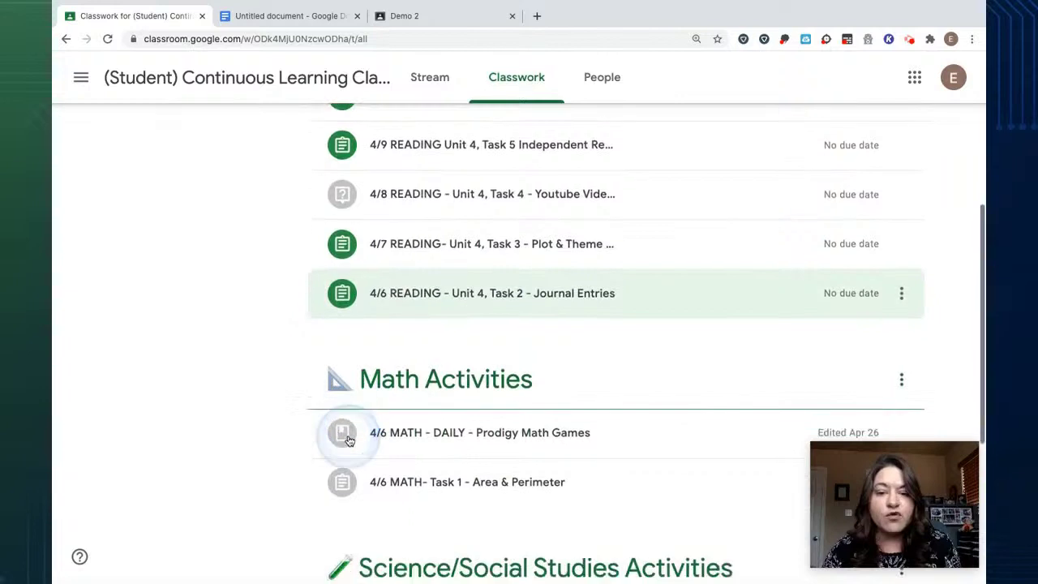
pyautogui.click(455, 292)
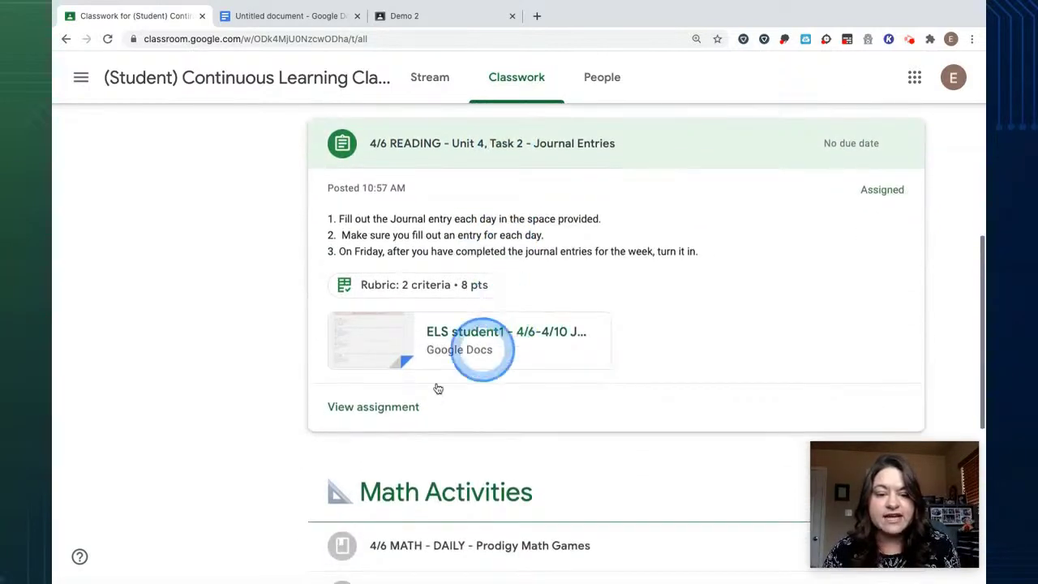
pyautogui.click(369, 412)
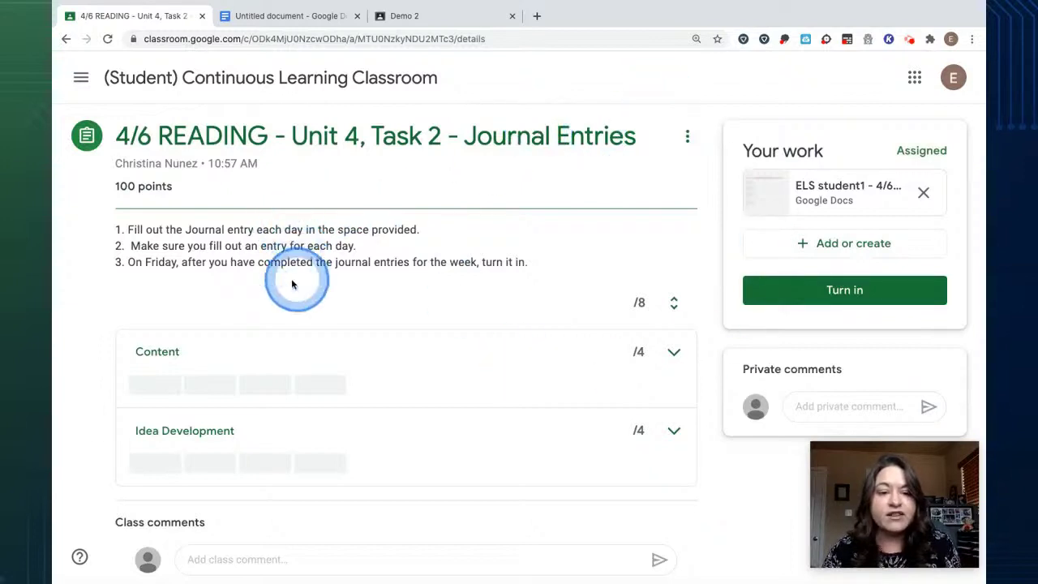
pyautogui.scroll(-1, 583, 355)
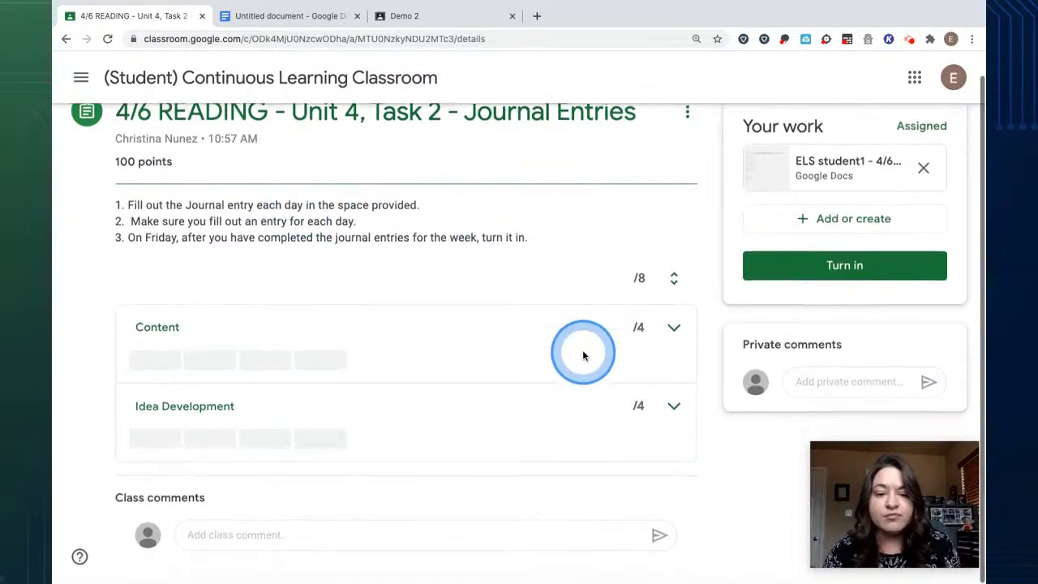
pyautogui.click(676, 328)
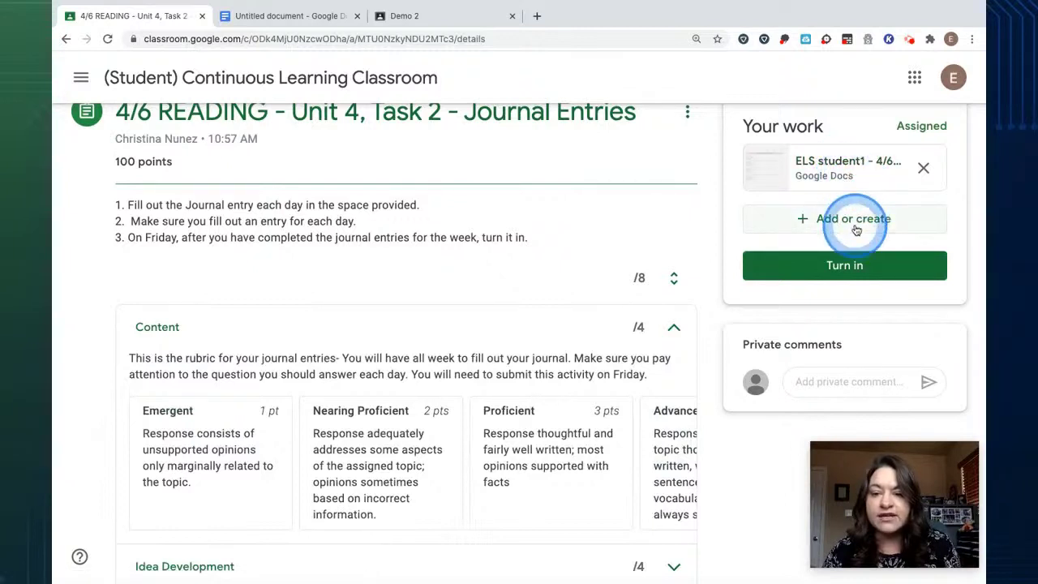
# - Review the options for adding or creating work on the journal assignment
pyautogui.scroll(1, 856, 229)
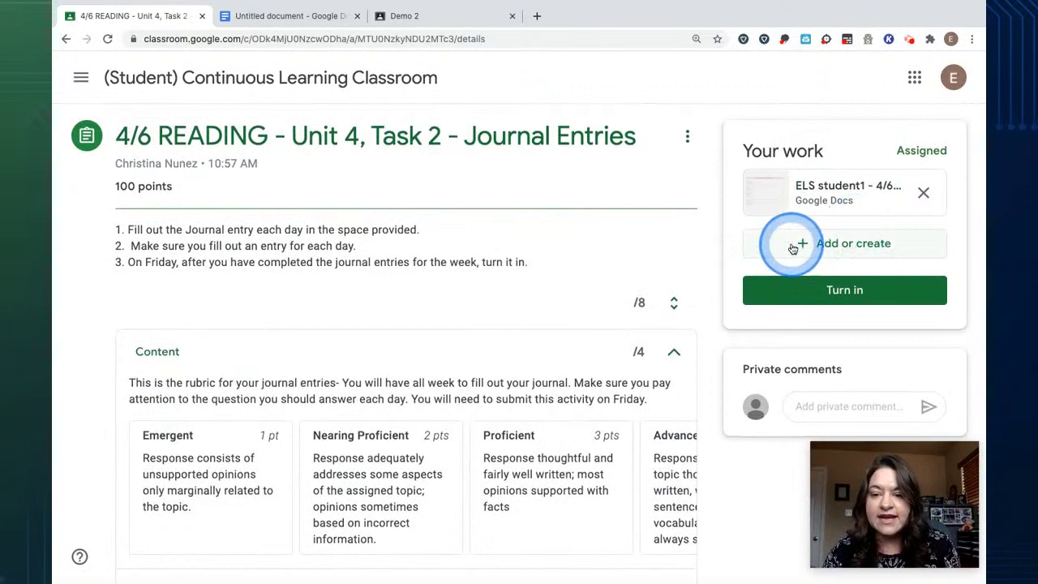
pyautogui.click(876, 243)
pyautogui.moveTo(890, 449)
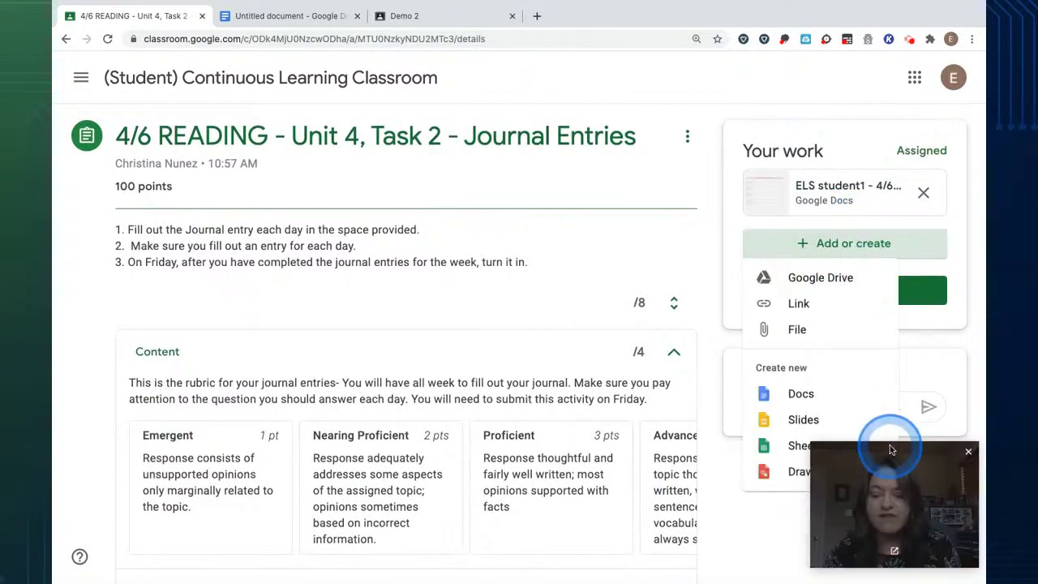
pyautogui.moveTo(895, 485); pyautogui.dragTo(584, 481)
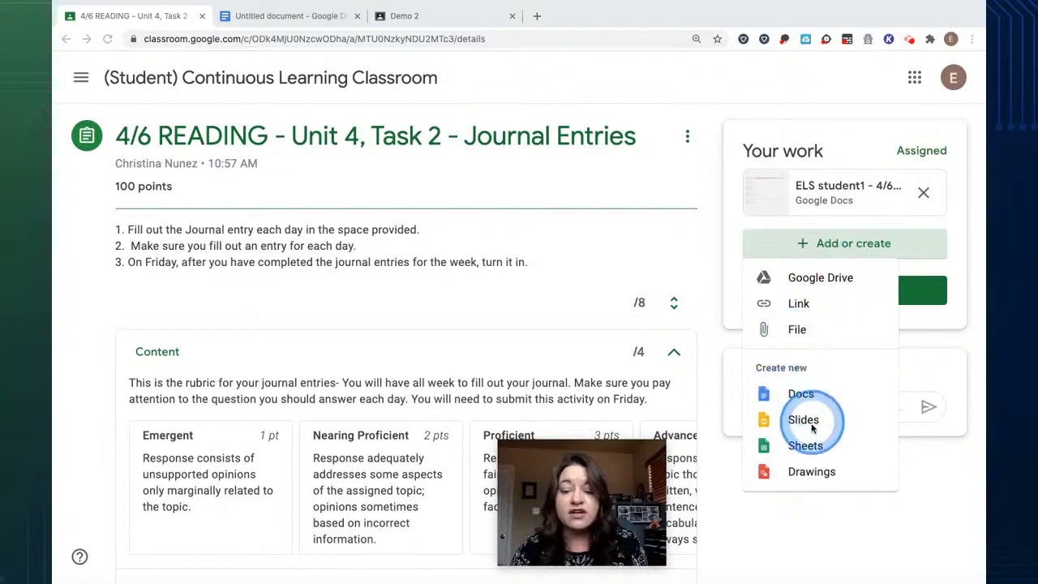
pyautogui.moveTo(629, 502)
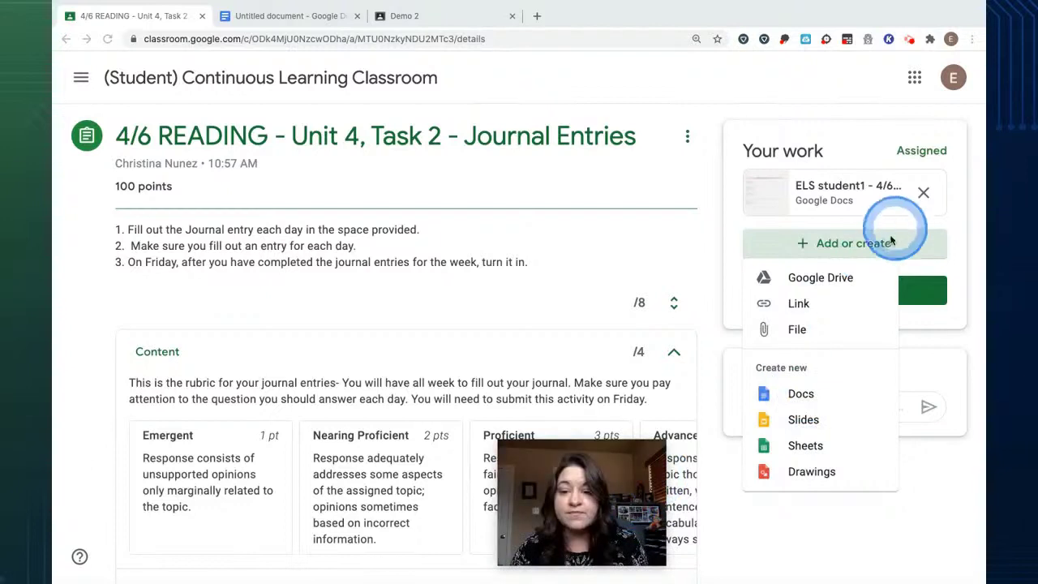
pyautogui.click(831, 281)
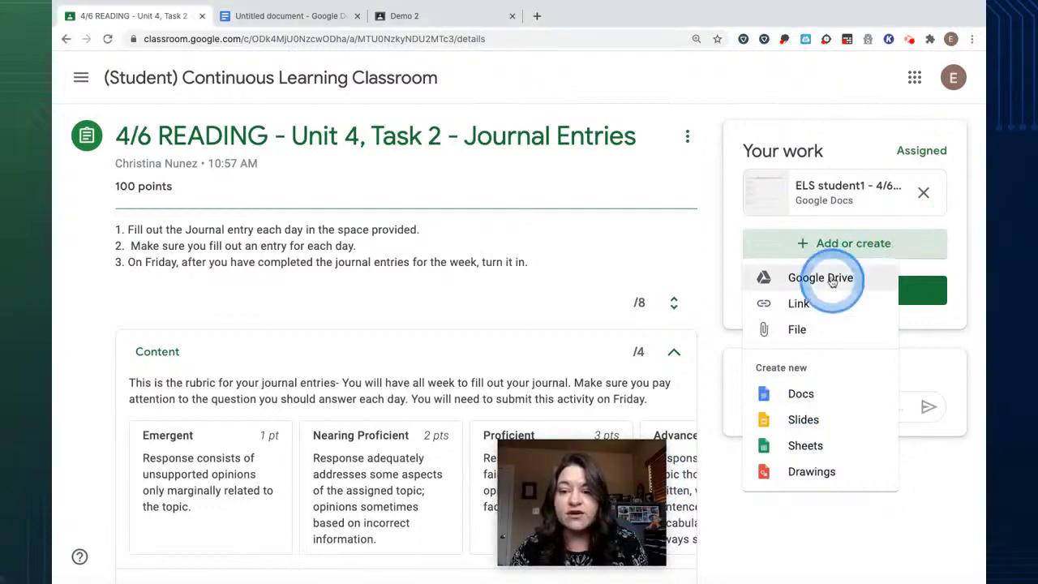
# - Open the student's attached 4/6-4/10 Journal Entries document from the assignment
pyautogui.click(794, 197)
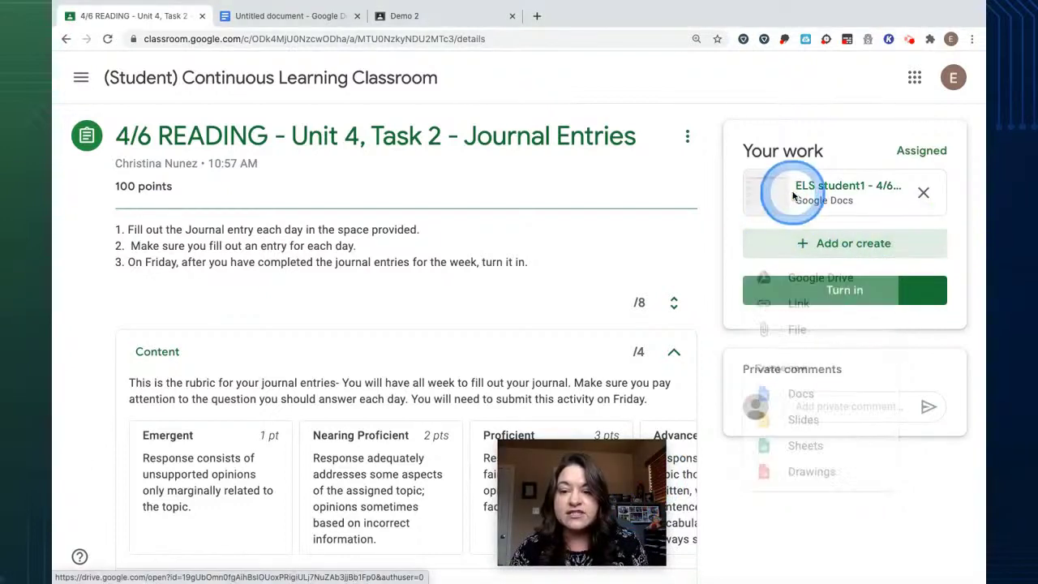
pyautogui.moveTo(604, 460); pyautogui.dragTo(912, 471)
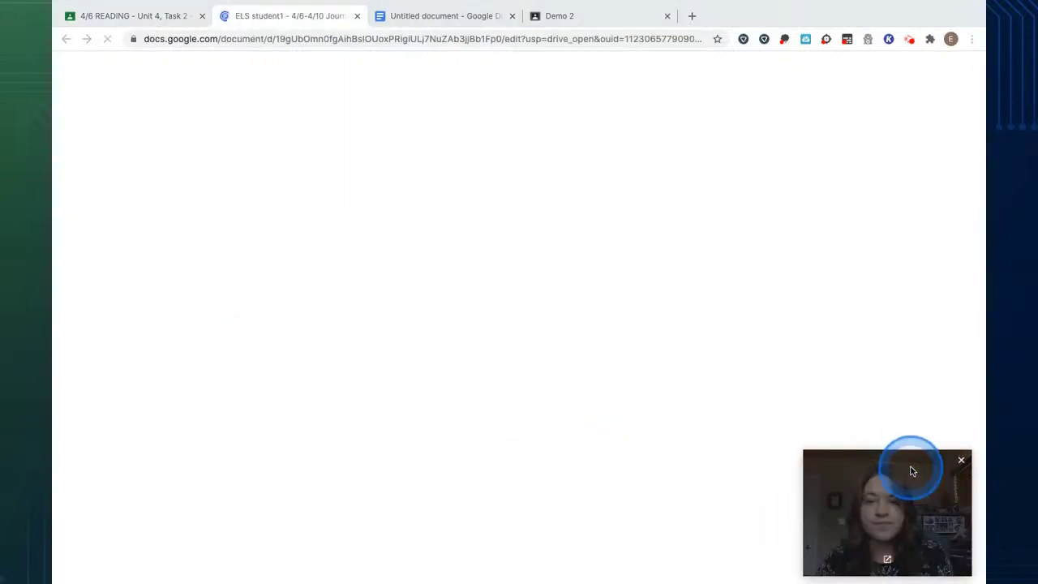
pyautogui.click(912, 472)
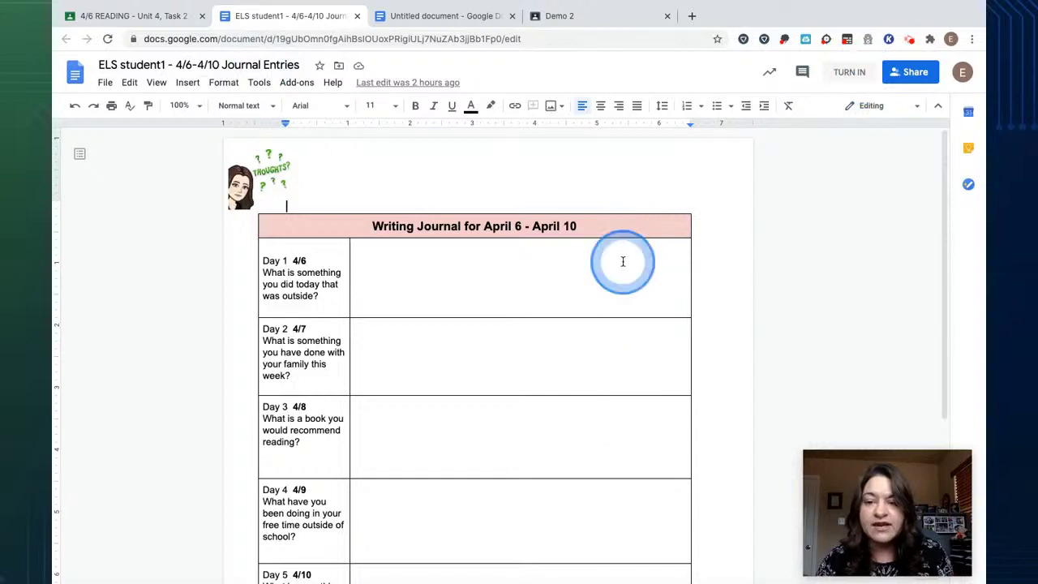
# - Turn in the journal entries document for the reading assignment and confirm the submission
pyautogui.click(850, 73)
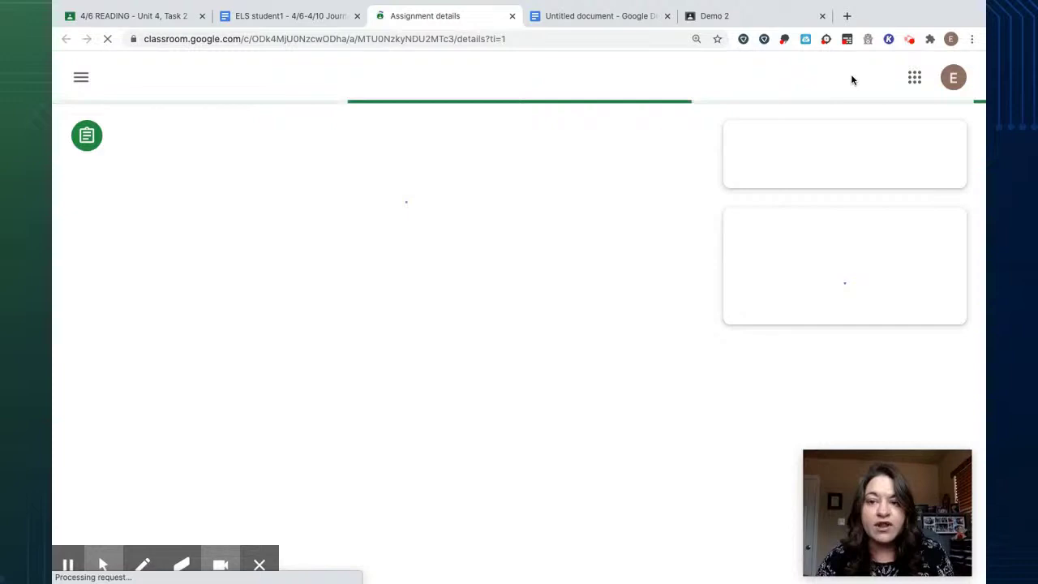
pyautogui.click(789, 296)
pyautogui.click(720, 381)
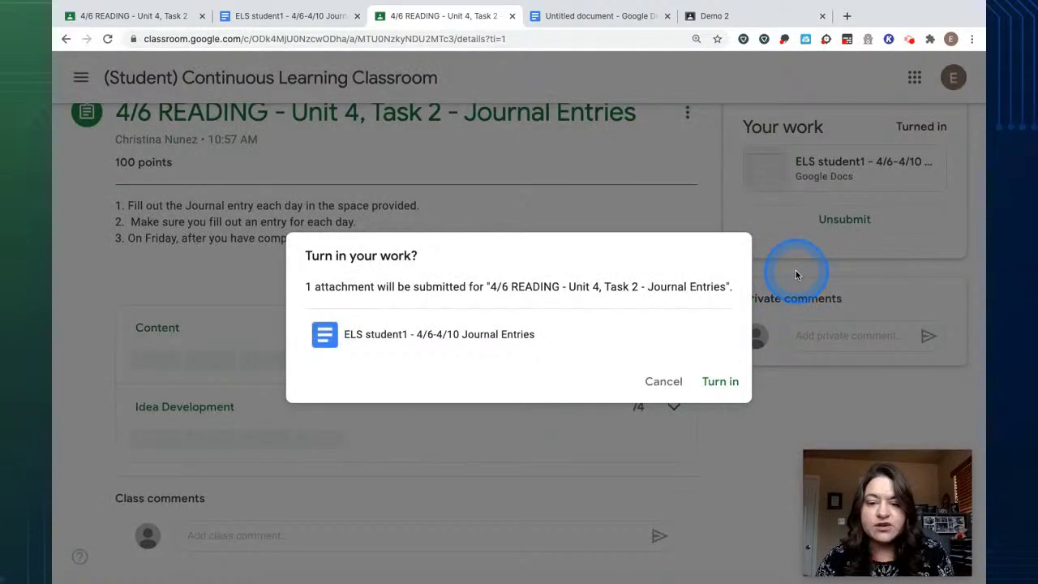
pyautogui.click(720, 385)
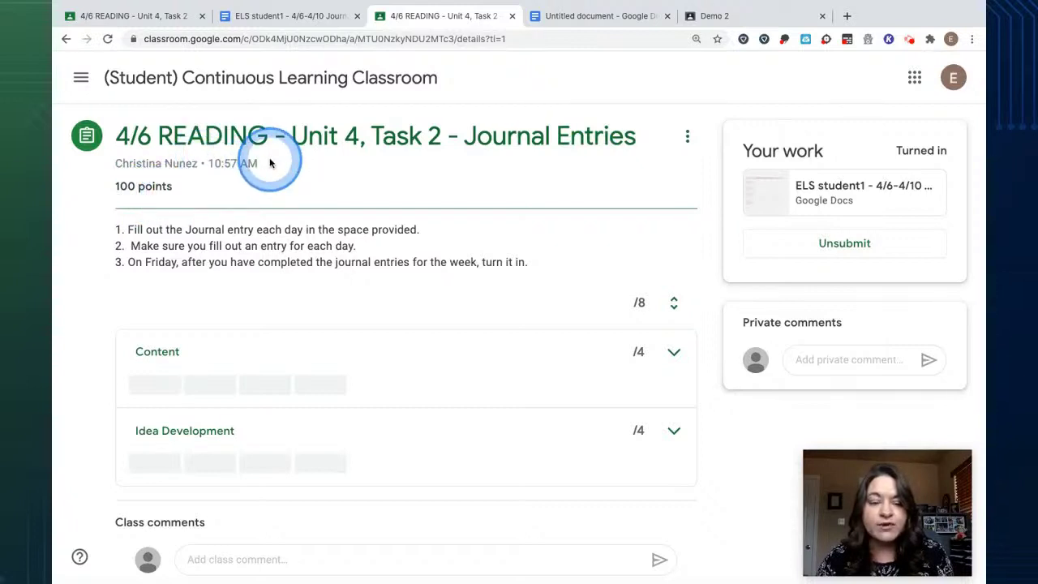
# - Open the class's Classwork page and review the student's own work list with its statuses and grades
pyautogui.click(223, 80)
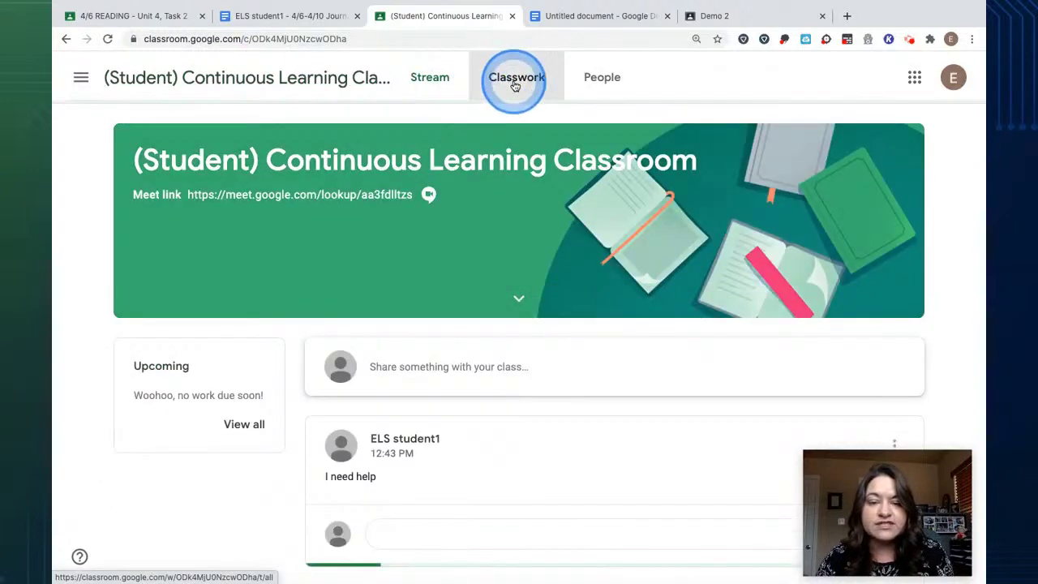
pyautogui.click(514, 84)
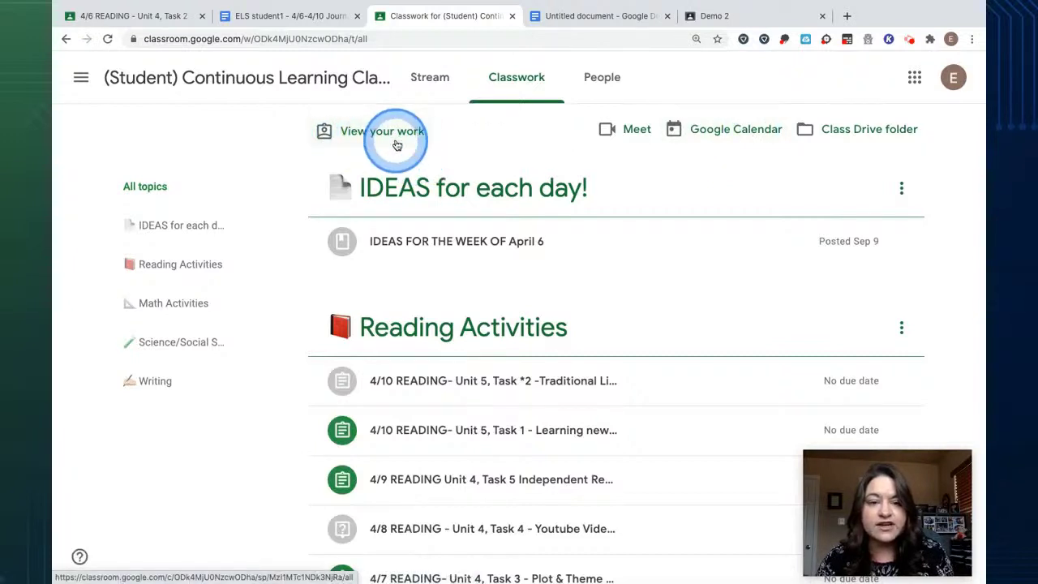
pyautogui.click(361, 133)
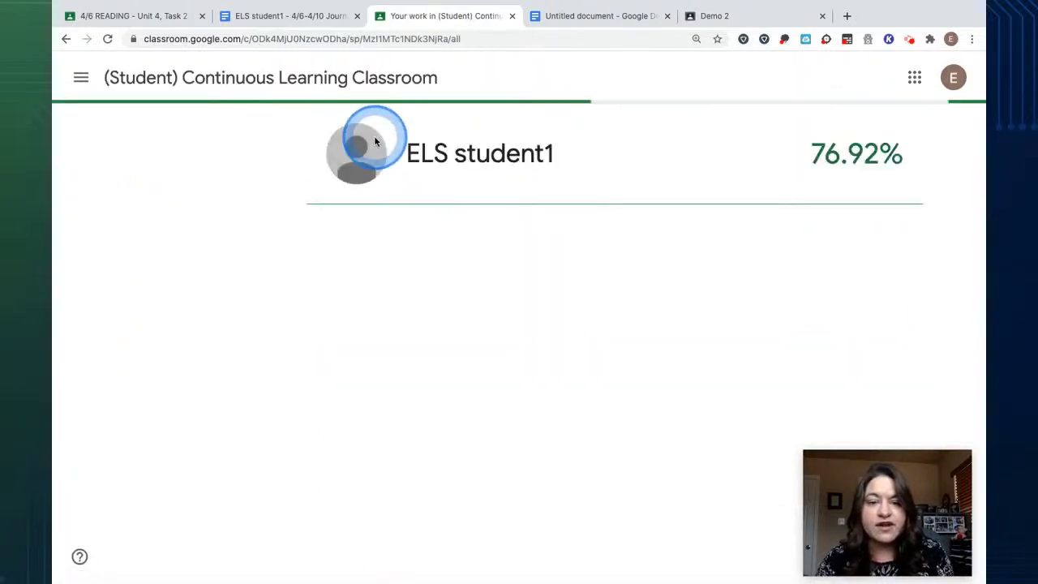
pyautogui.scroll(-1, 698, 288)
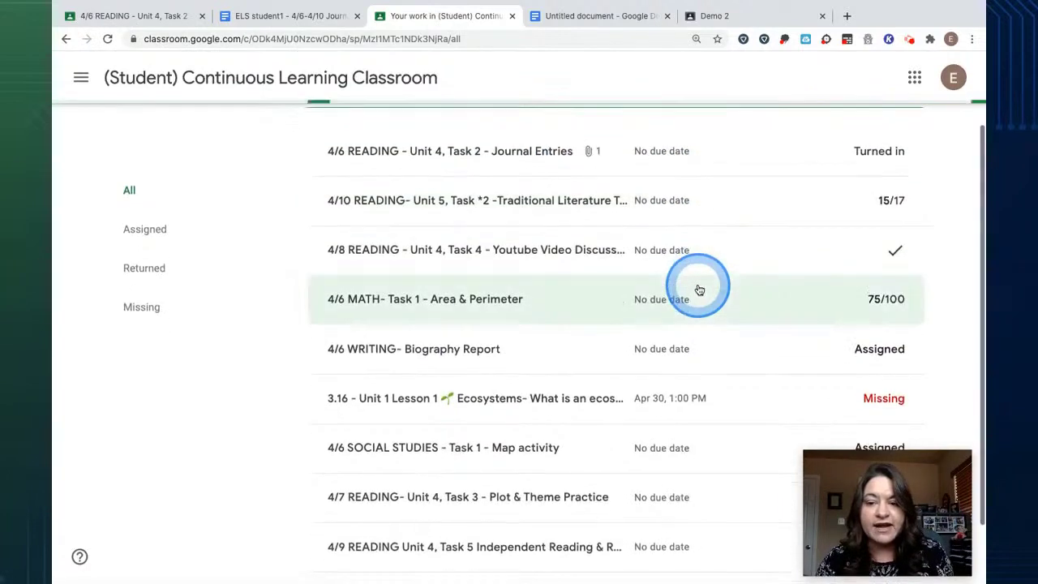
pyautogui.scroll(-1, 868, 359)
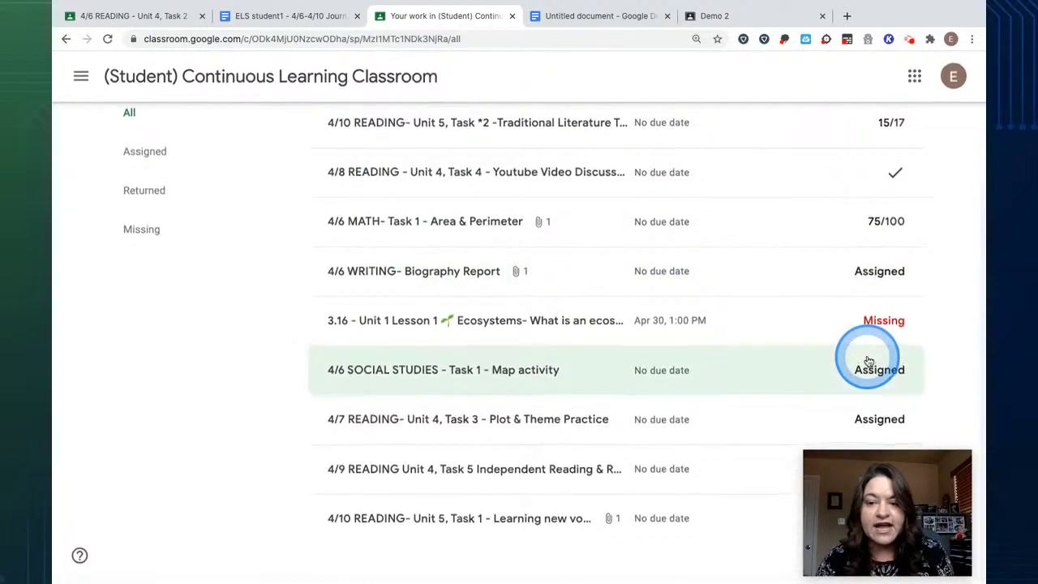
pyautogui.scroll(2, 868, 360)
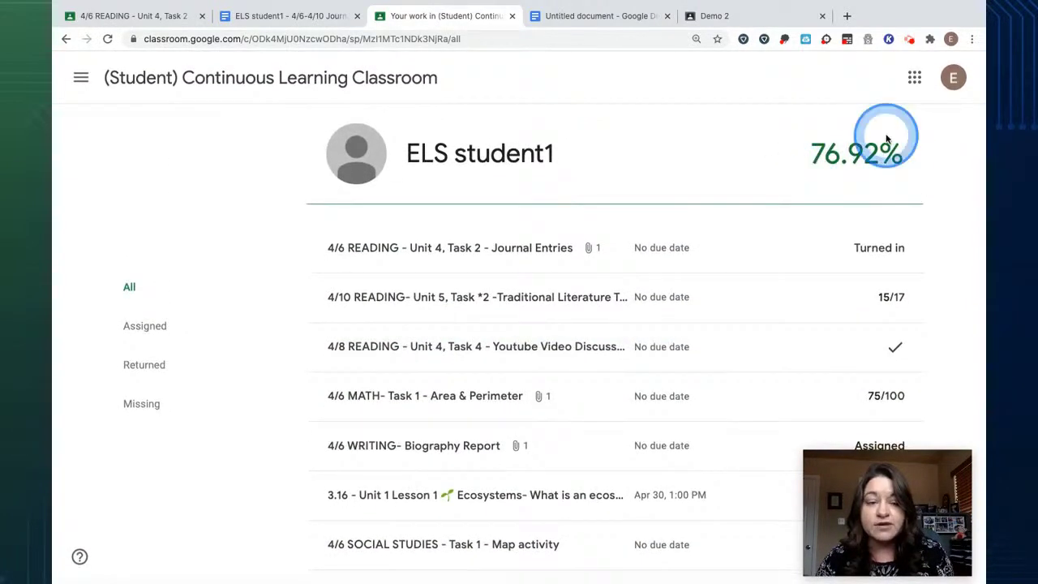
# - Leave the student's work list and go to the overview of all enrolled classes
pyautogui.click(266, 76)
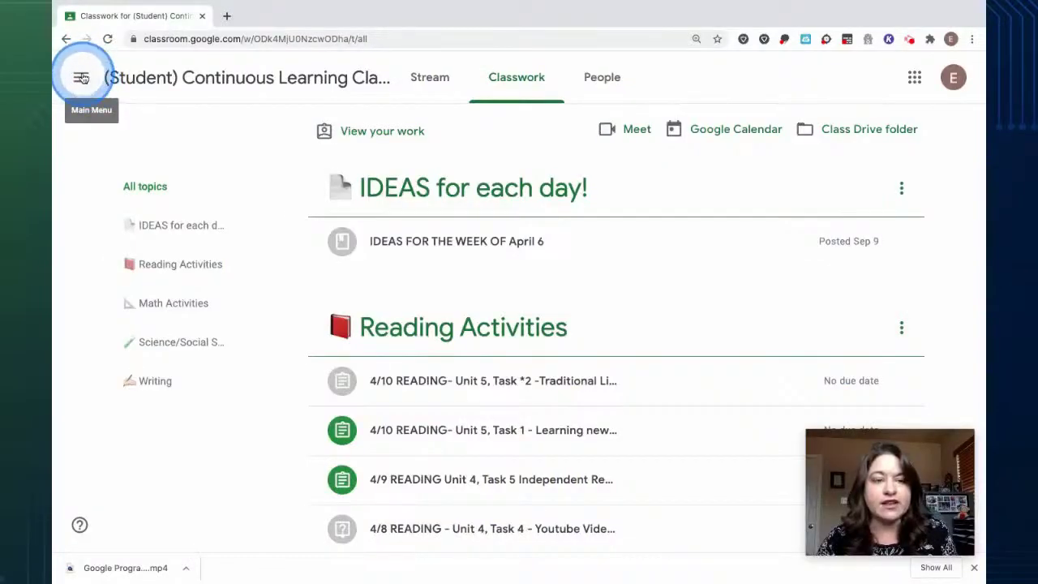
pyautogui.click(81, 77)
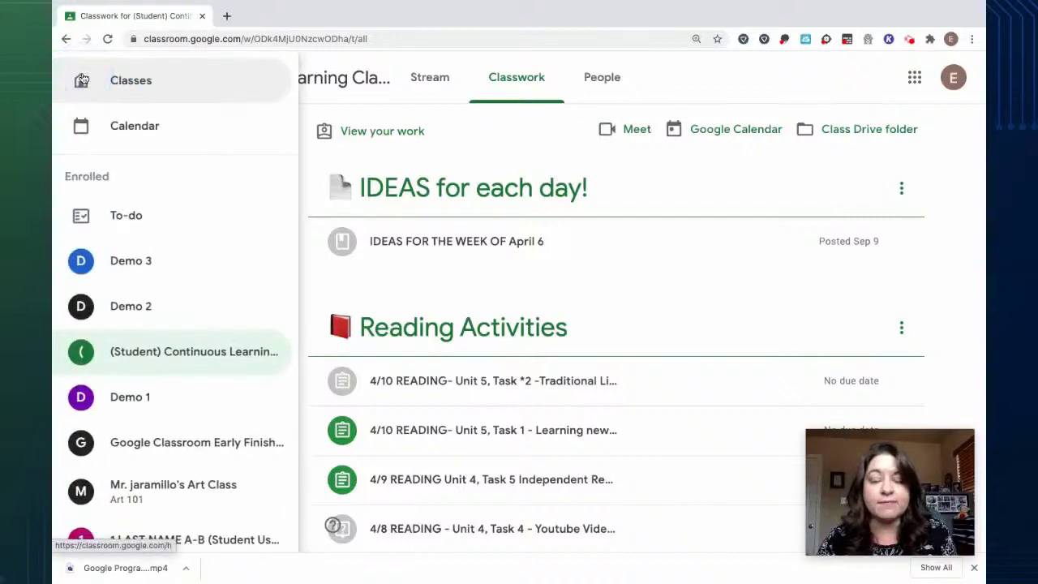
pyautogui.click(132, 86)
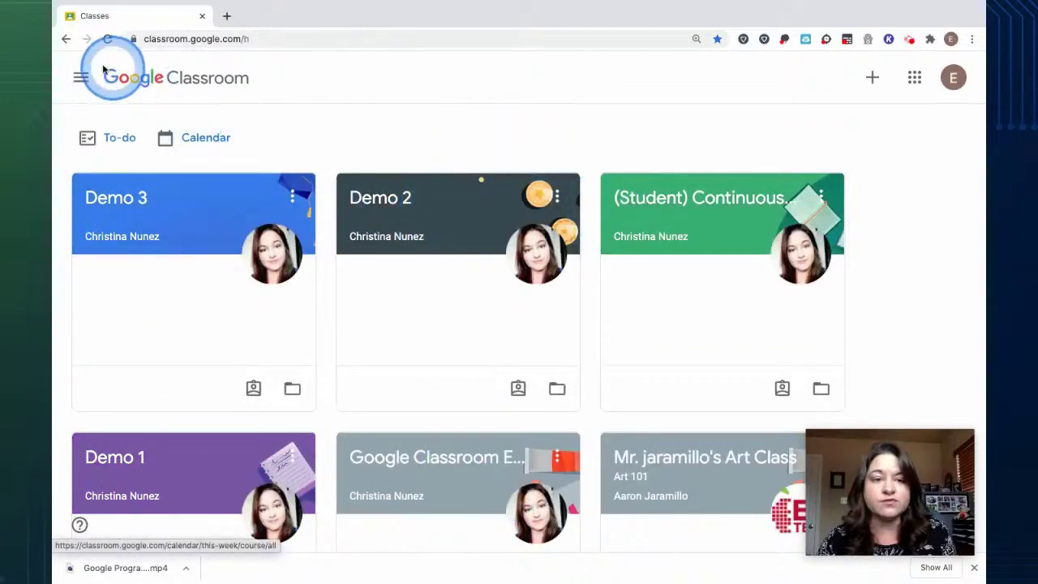
# - Open the Classroom calendar and check its class filter, keeping All classes selected
pyautogui.click(81, 79)
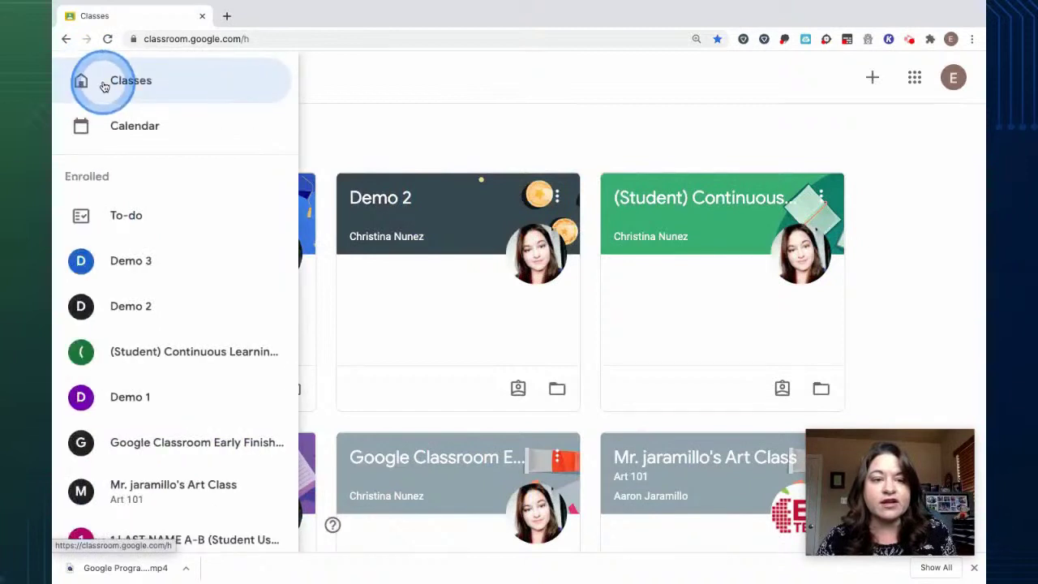
pyautogui.click(157, 133)
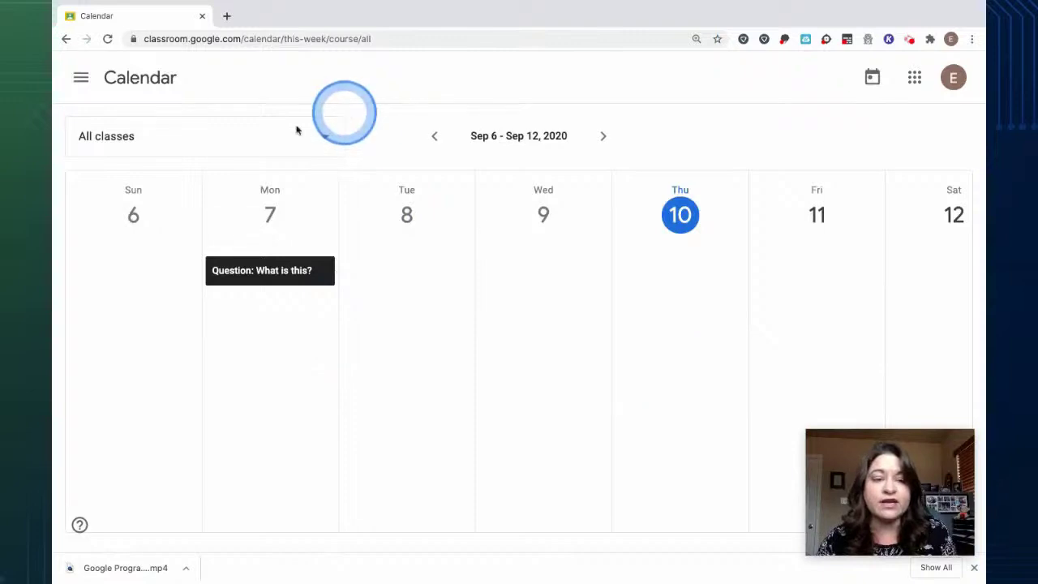
pyautogui.click(267, 130)
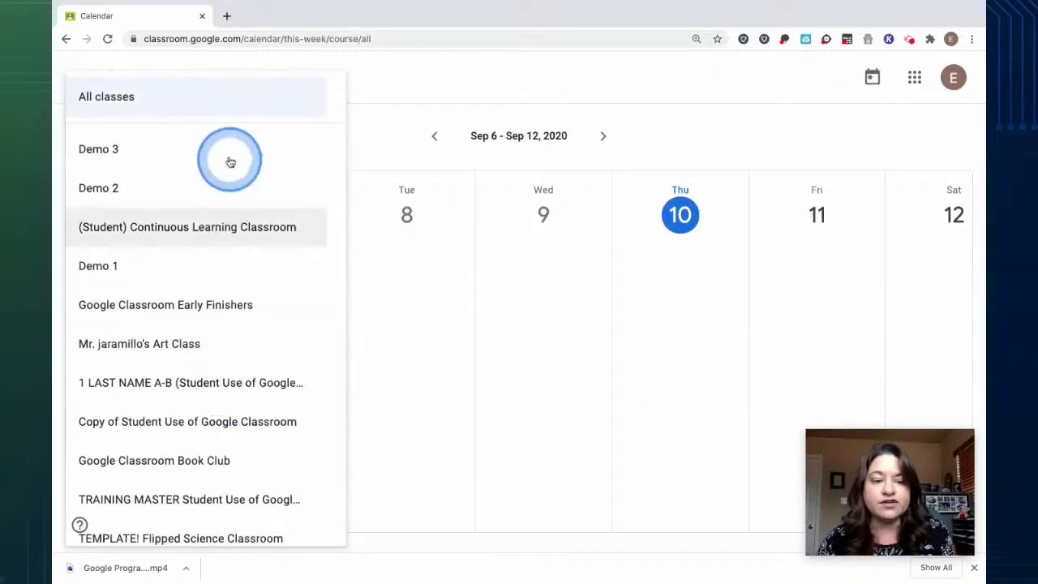
pyautogui.click(220, 101)
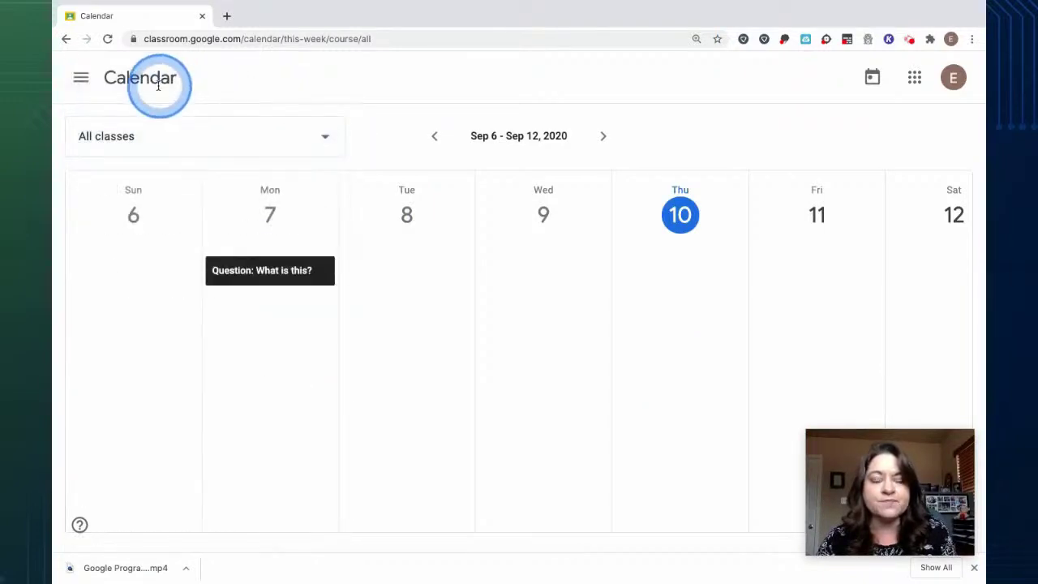
# - Open the To-do page and look through the assigned work, including the due-date groups
pyautogui.click(81, 77)
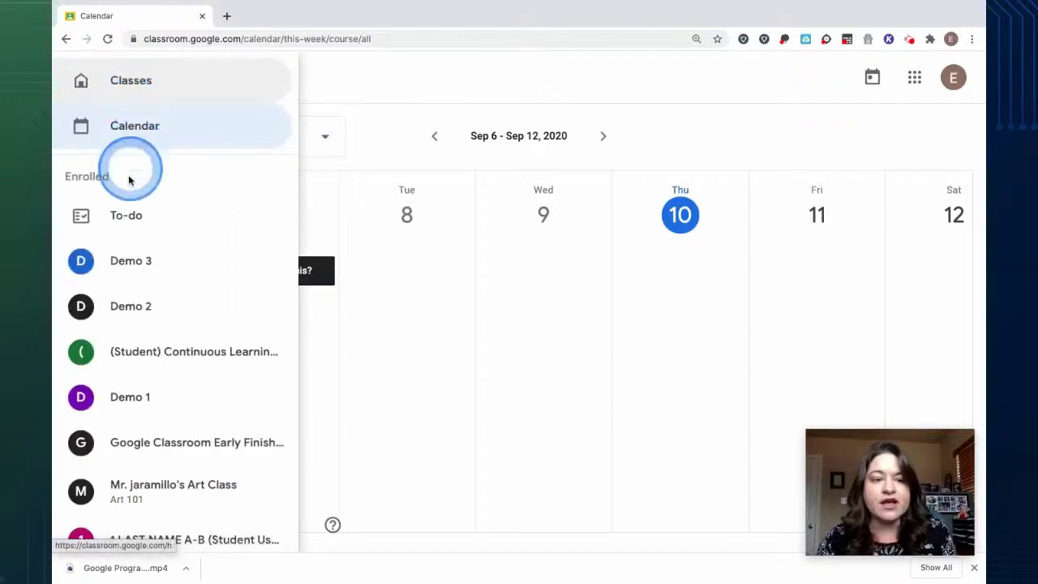
pyautogui.click(170, 230)
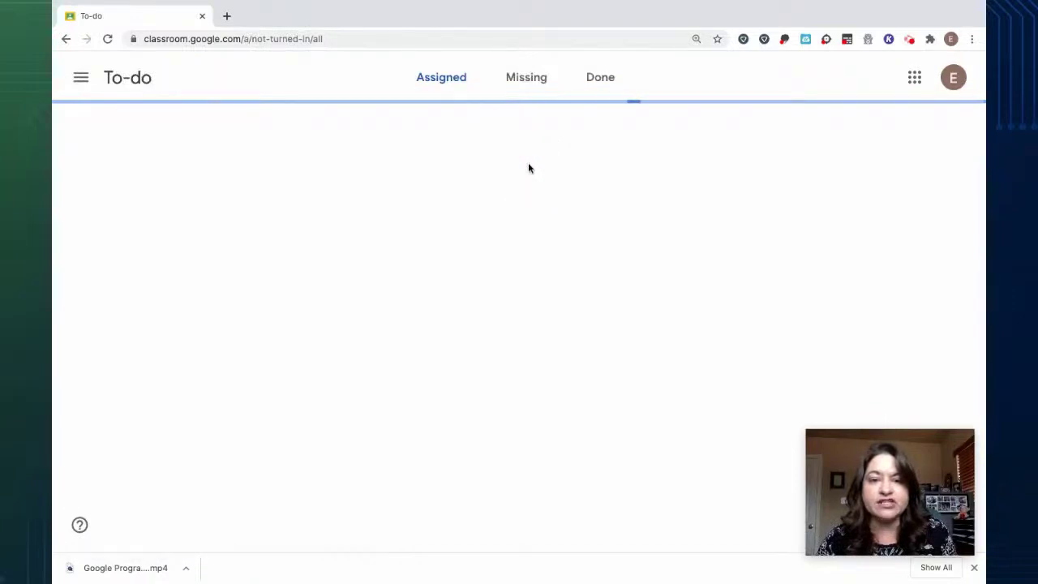
pyautogui.click(604, 276)
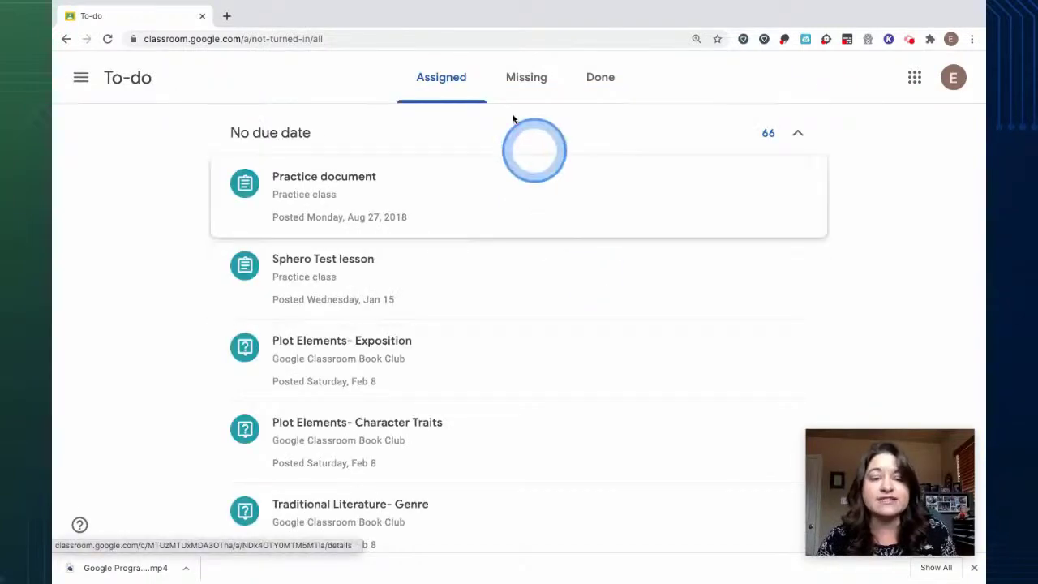
pyautogui.click(455, 78)
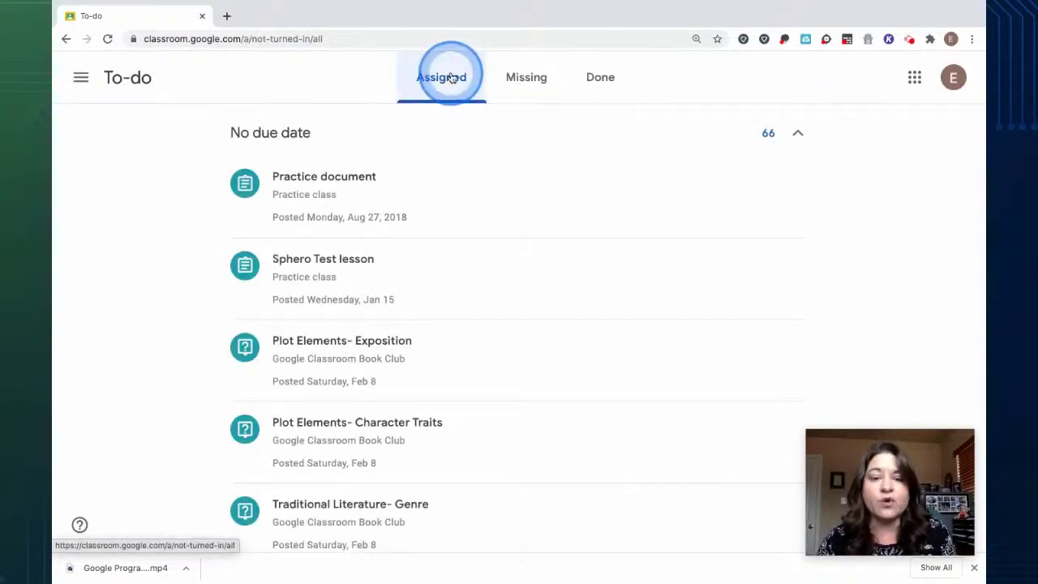
pyautogui.scroll(-3, 494, 319)
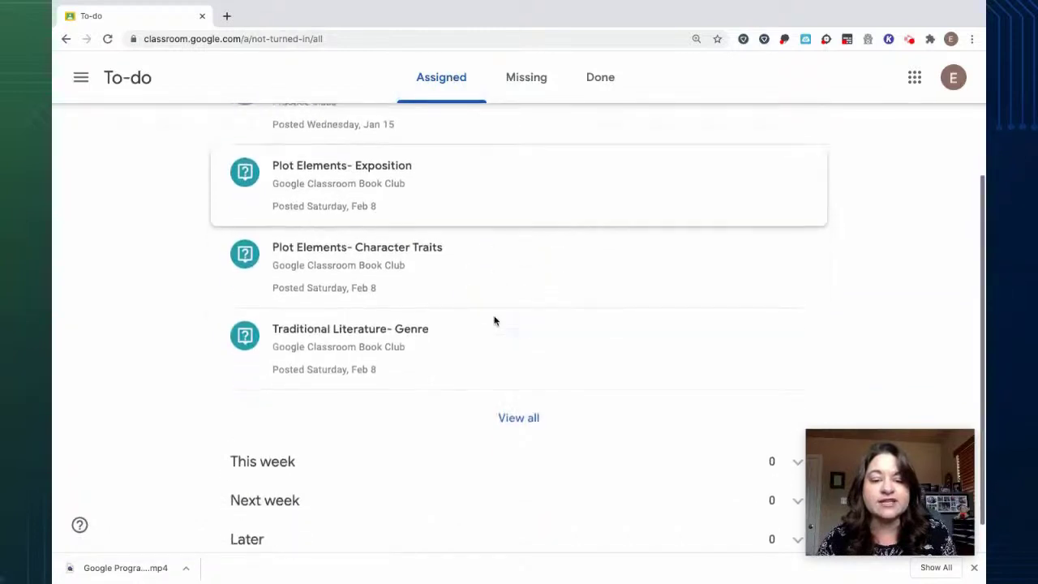
pyautogui.scroll(3, 494, 320)
# - Review the missing work and the completed work on the To-do page
pyautogui.click(528, 84)
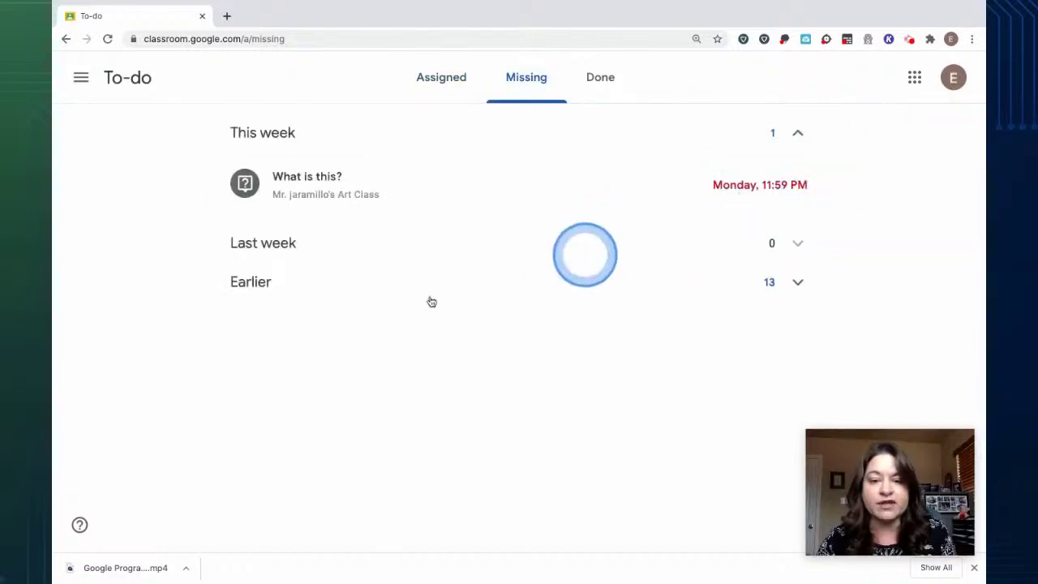
pyautogui.click(596, 87)
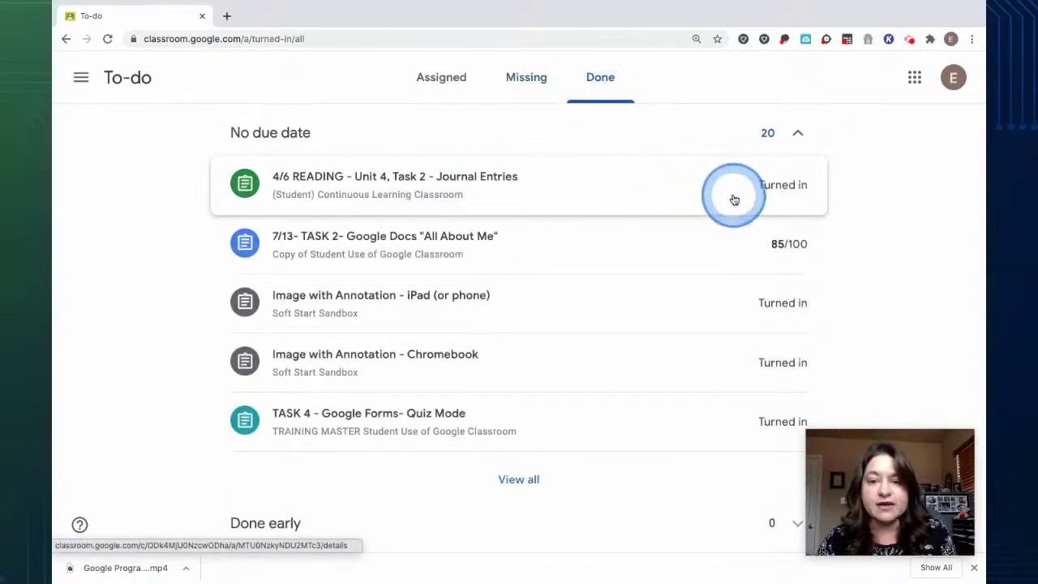
pyautogui.scroll(-1, 781, 235)
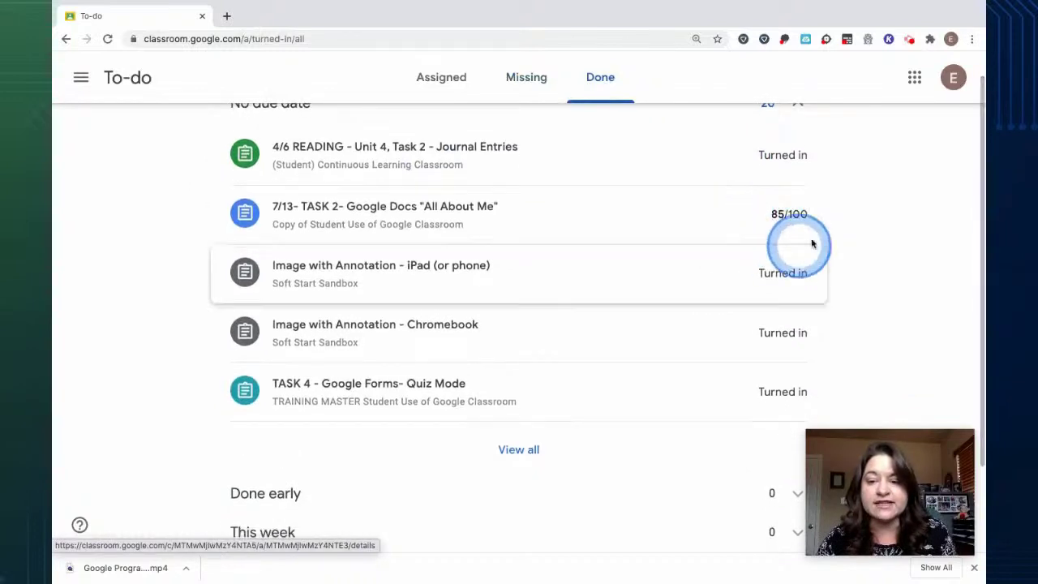
# - Open the Classroom settings and review the profile picture option and the email, comment and enrolled-class notification settings
pyautogui.click(81, 79)
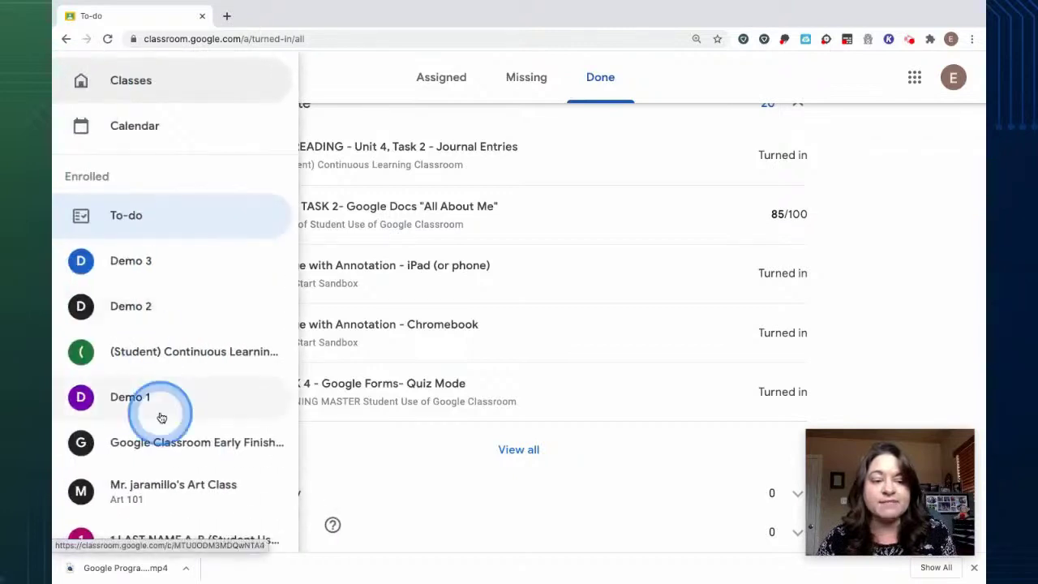
pyautogui.scroll(-4, 162, 418)
pyautogui.scroll(-4, 162, 419)
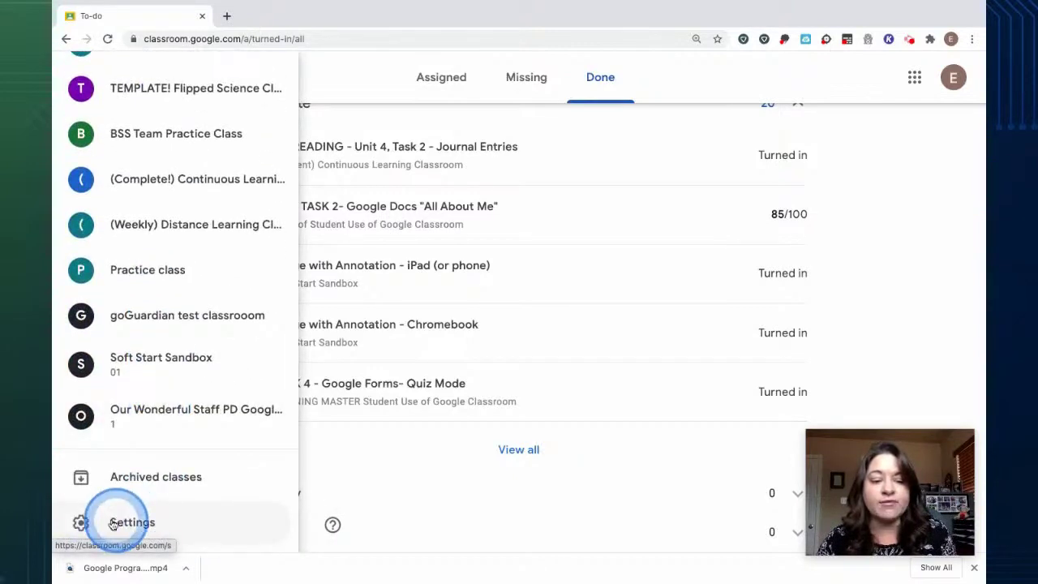
pyautogui.click(151, 523)
pyautogui.click(554, 394)
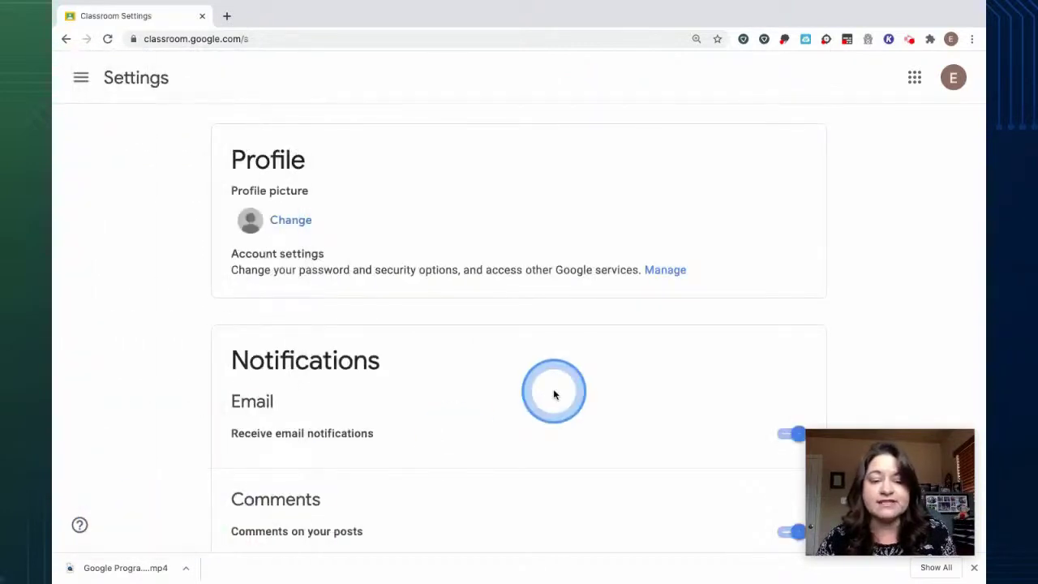
pyautogui.scroll(-3, 633, 354)
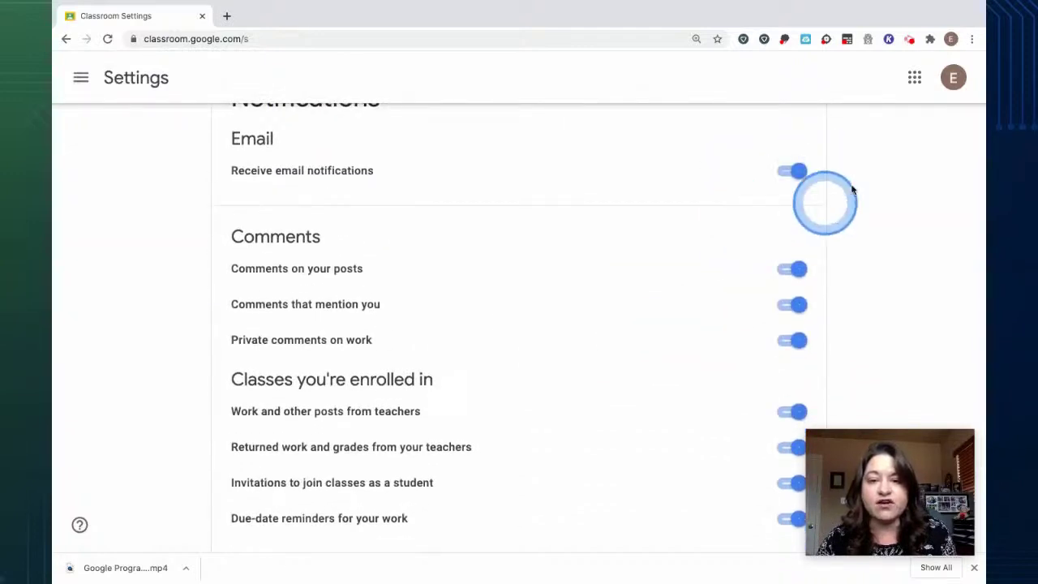
pyautogui.scroll(3, 664, 236)
pyautogui.click(239, 157)
pyautogui.click(122, 91)
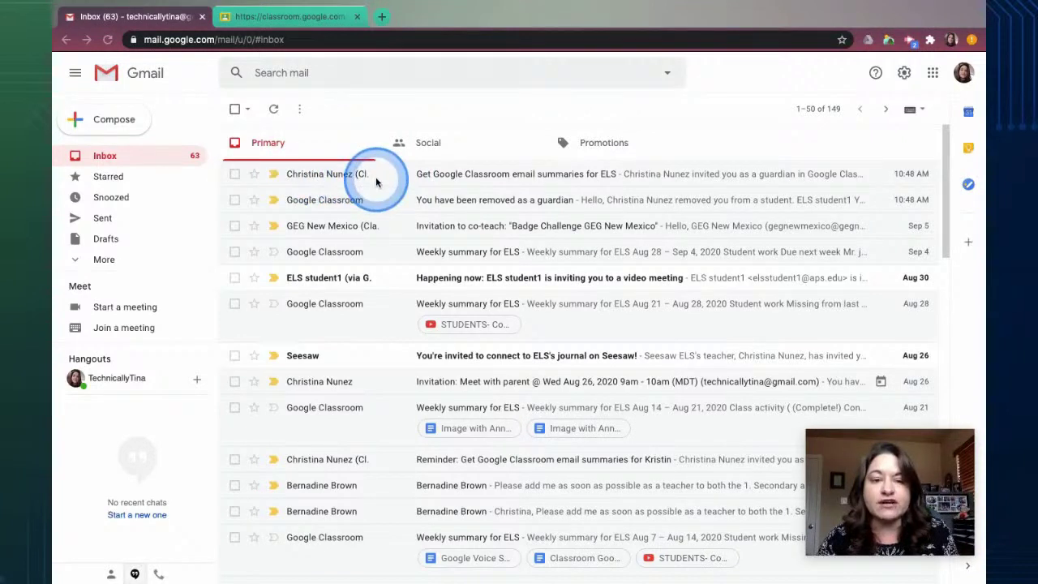
# - In Gmail, open the guardian invitation to Classroom email summaries, and view the student's summary frequency choices in the Classroom email settings
pyautogui.click(496, 180)
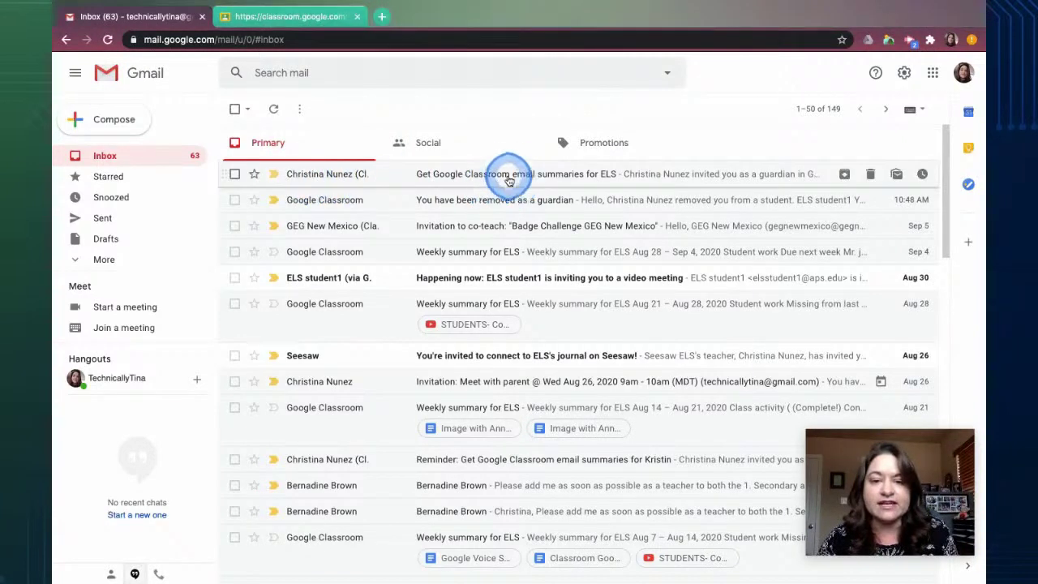
pyautogui.click(499, 179)
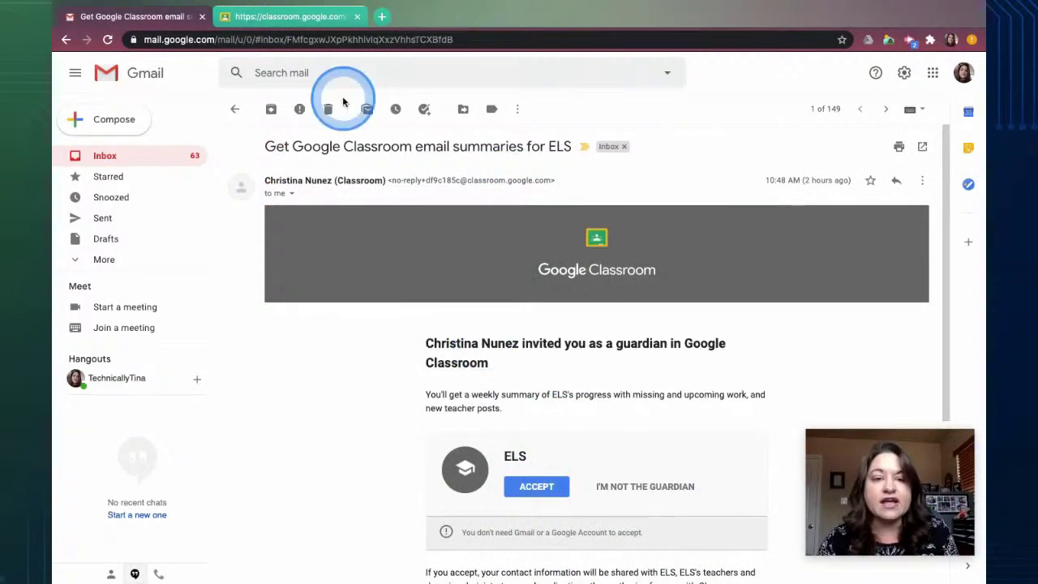
pyautogui.click(299, 18)
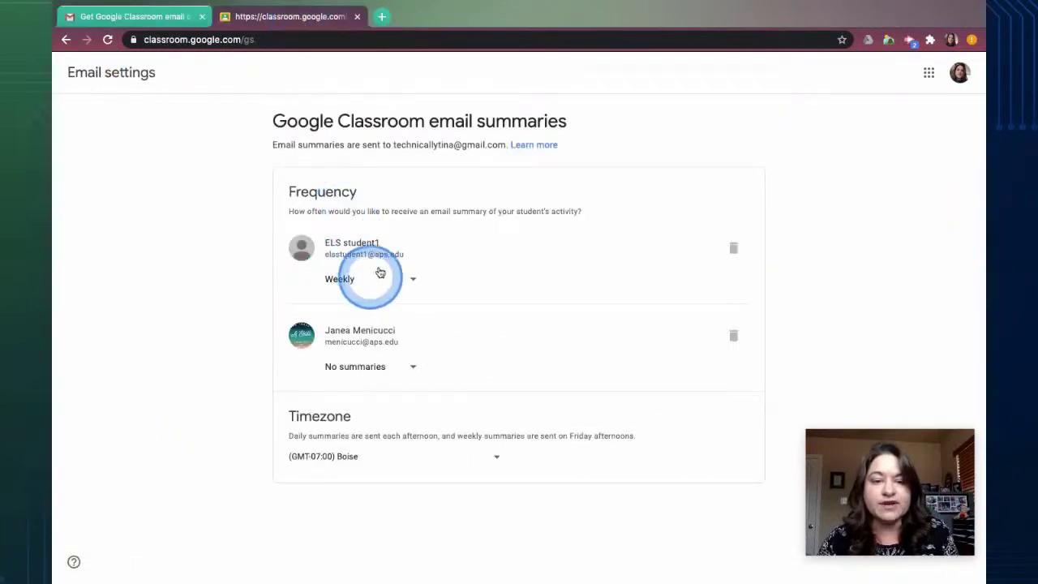
pyautogui.click(357, 281)
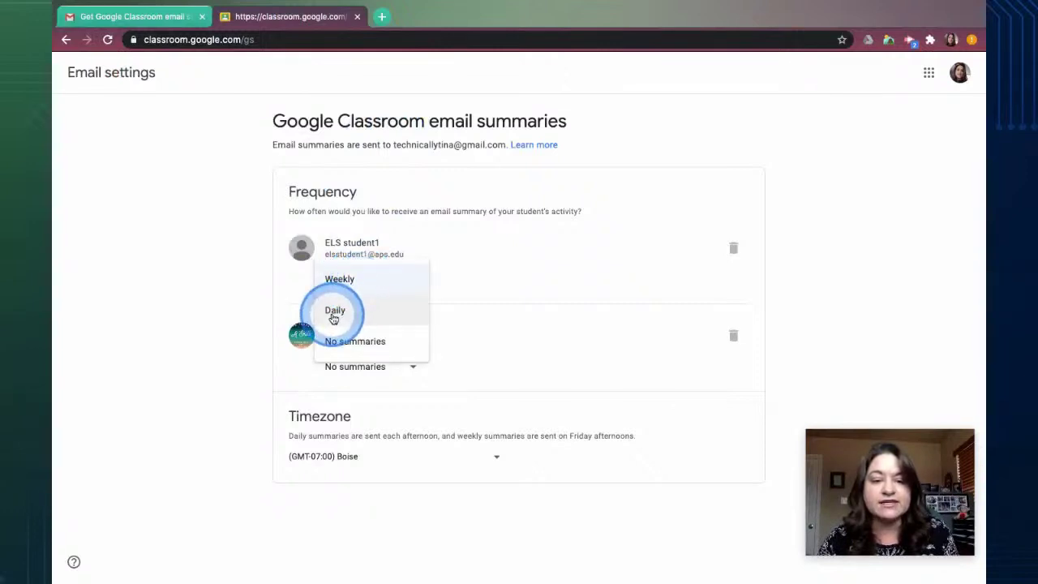
# - Return to the Gmail inbox, open the Aug 28 – Sep 4 weekly summary email and examine its student work and class activity
pyautogui.click(159, 18)
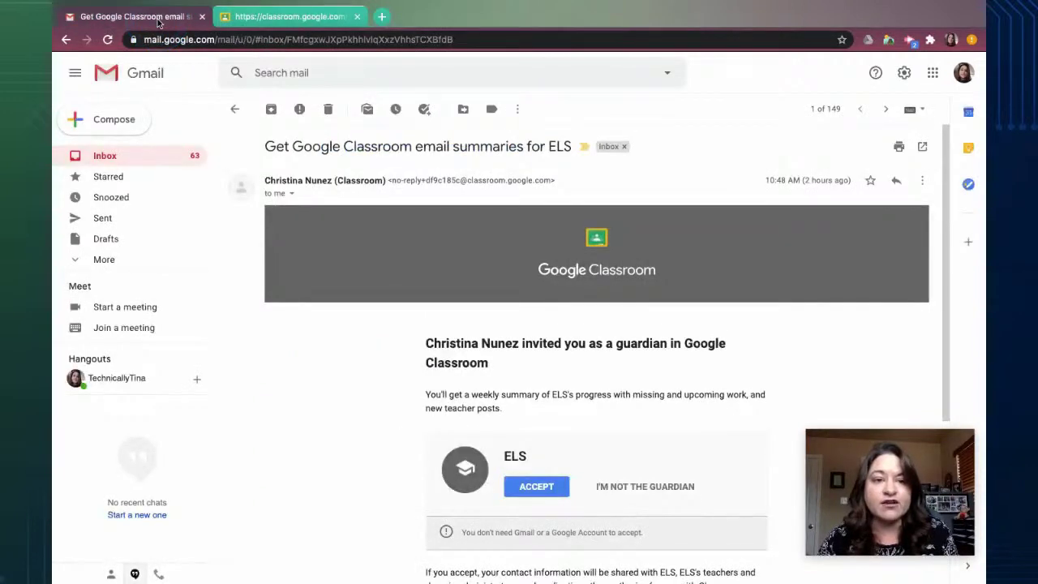
pyautogui.click(105, 159)
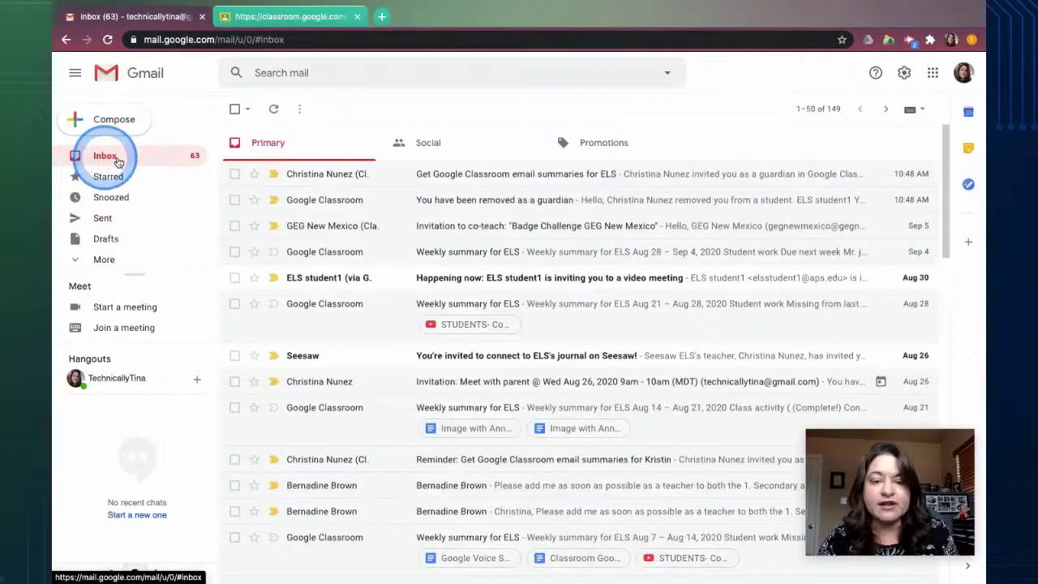
pyautogui.click(442, 253)
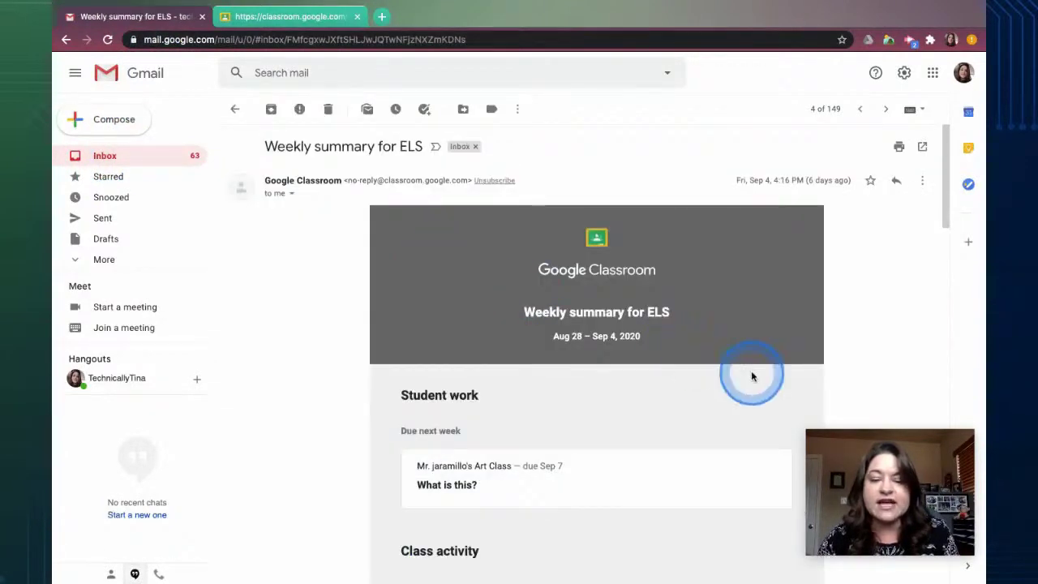
pyautogui.scroll(-1, 752, 376)
pyautogui.scroll(-2, 751, 376)
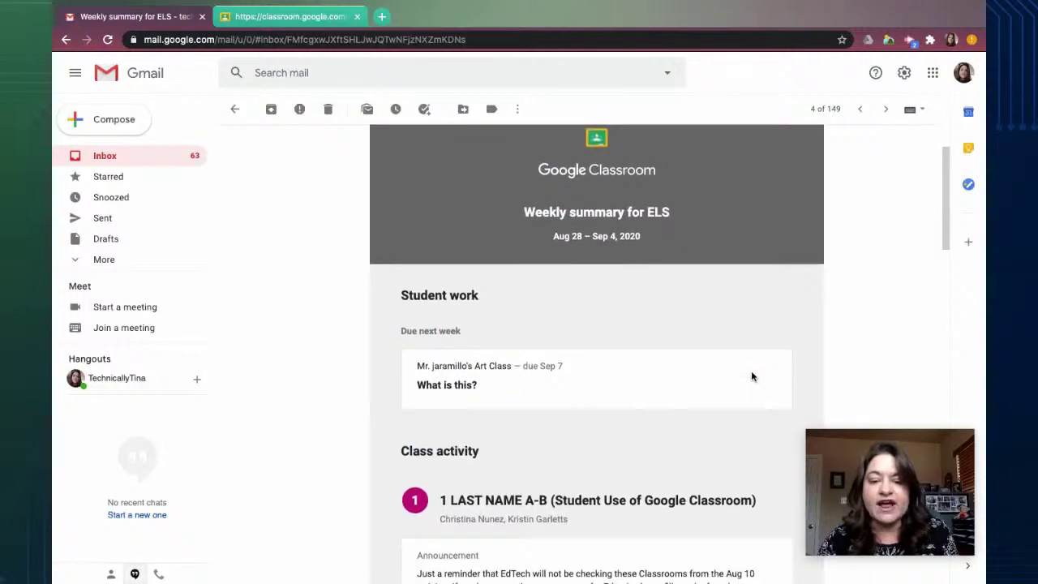
pyautogui.scroll(-1, 751, 377)
pyautogui.moveTo(658, 320); pyautogui.dragTo(644, 370)
pyautogui.scroll(2, 644, 370)
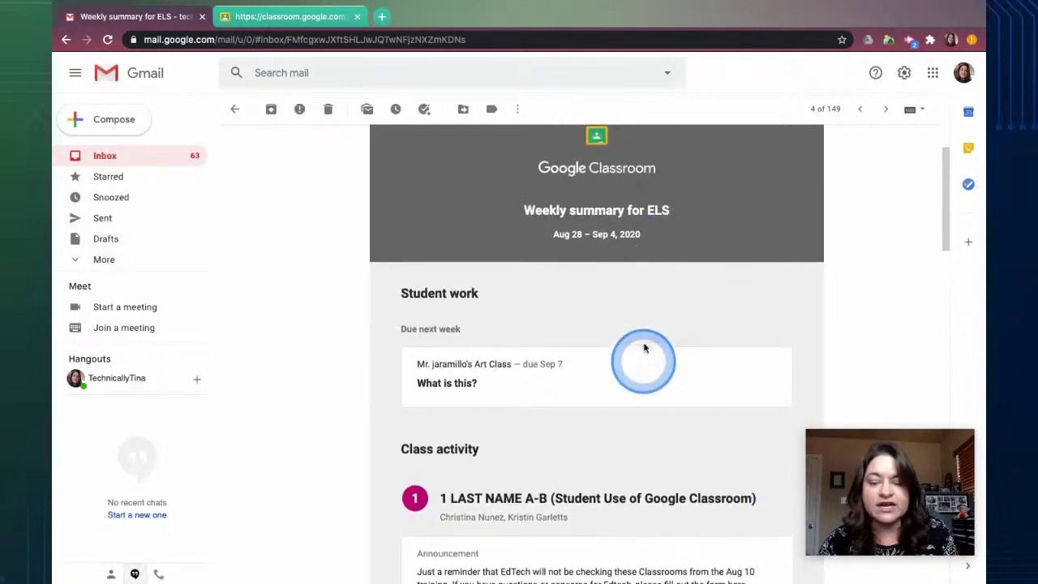
# - Examine the class announcements, questions and assignments in the weekly summary email, down to its settings and unsubscribe links
pyautogui.scroll(-6, 637, 209)
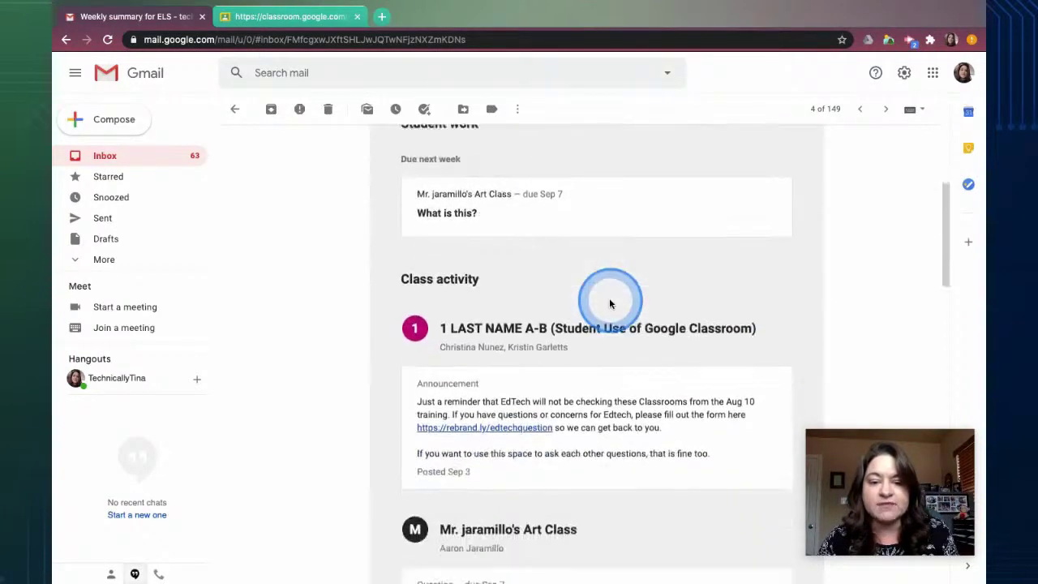
pyautogui.scroll(-5, 523, 204)
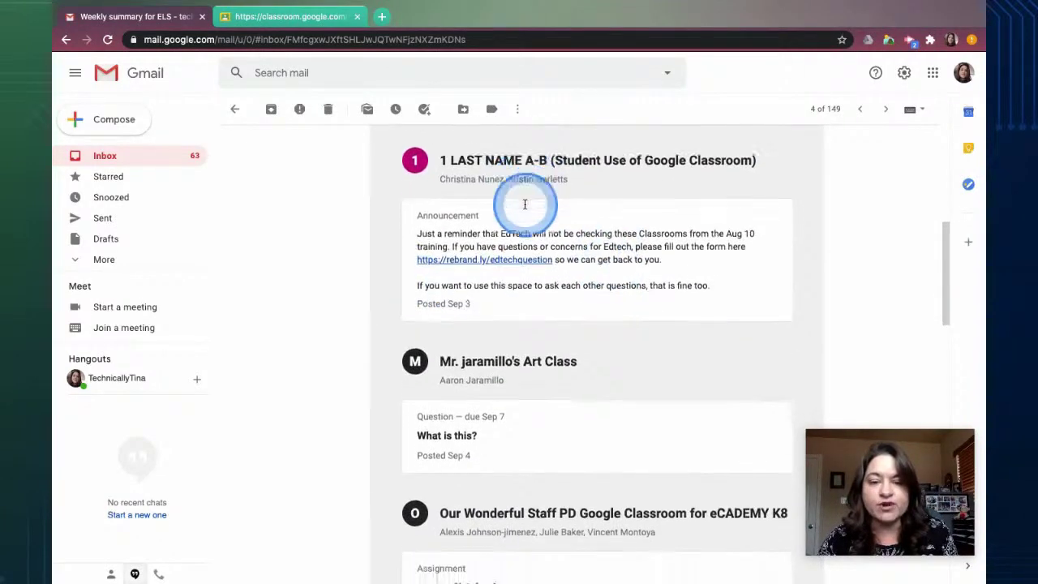
pyautogui.scroll(-4, 524, 209)
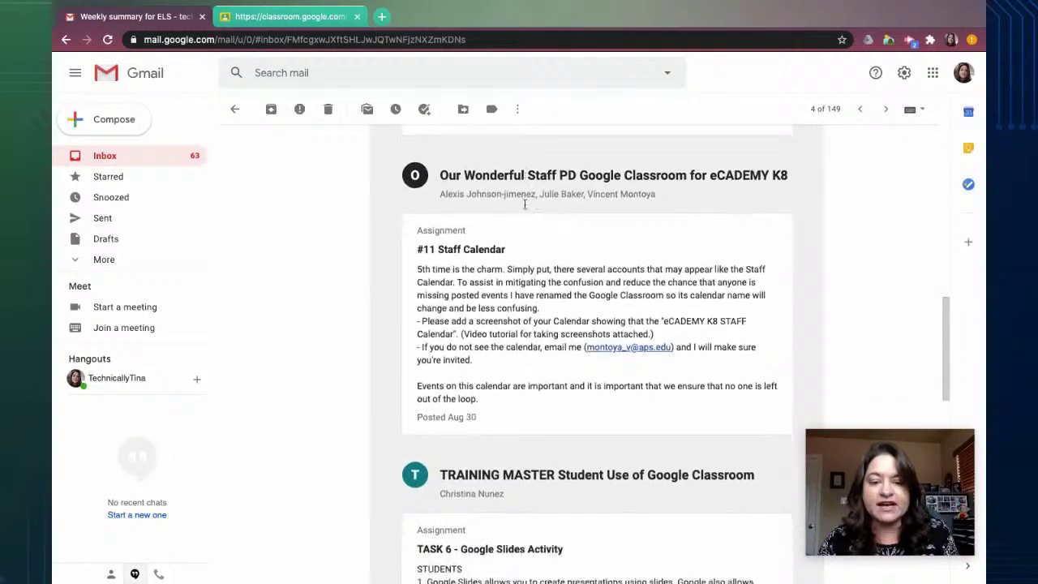
pyautogui.scroll(-7, 521, 389)
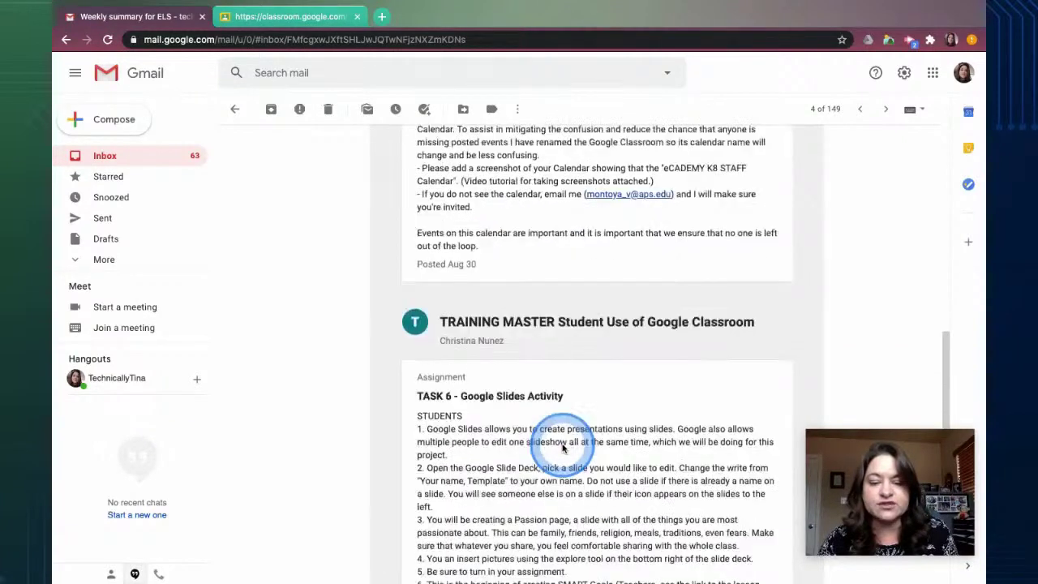
pyautogui.scroll(-3, 563, 448)
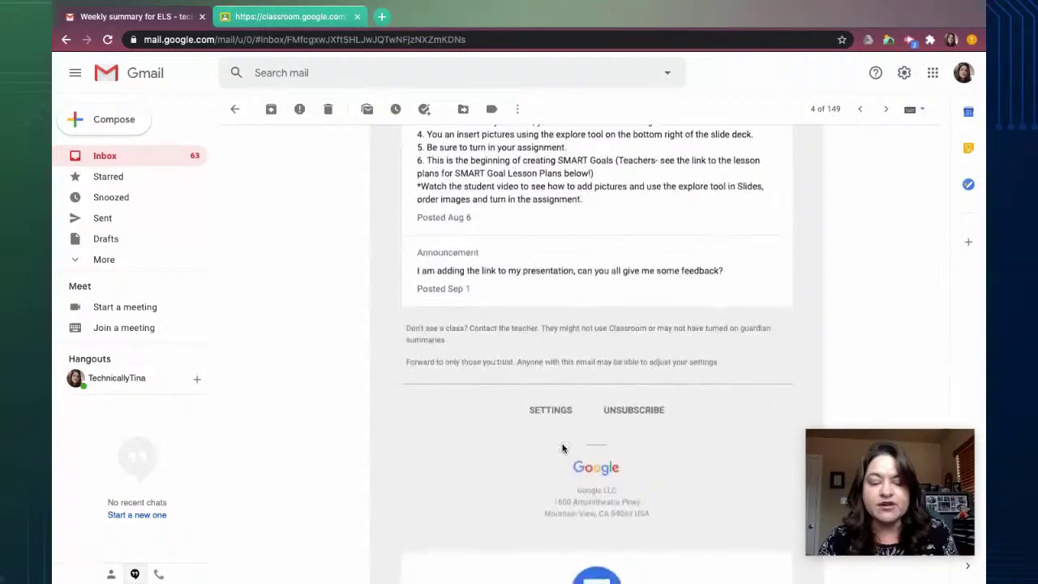
pyautogui.scroll(7, 562, 446)
pyautogui.scroll(10, 562, 448)
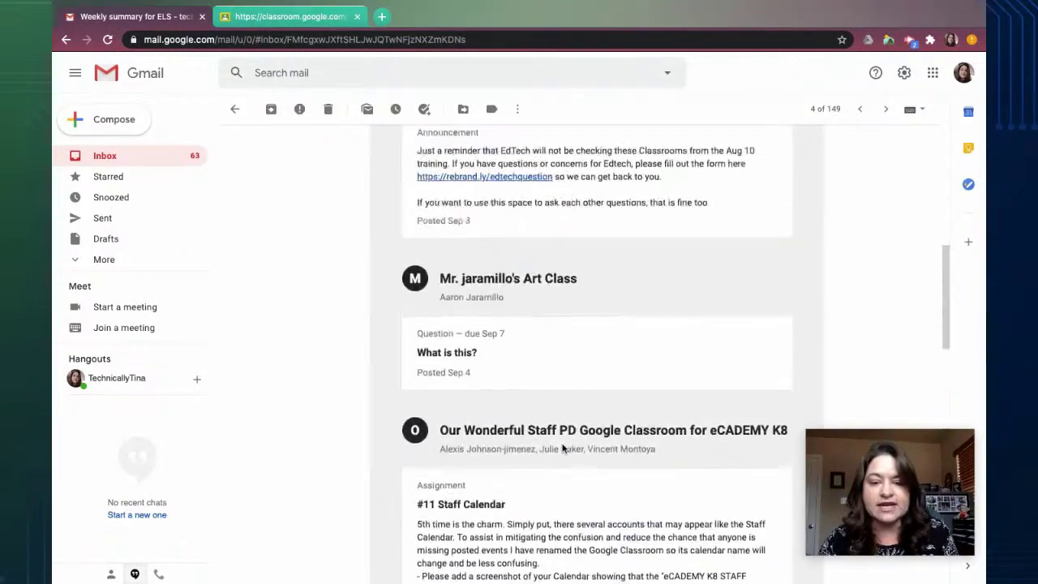
pyautogui.click(537, 337)
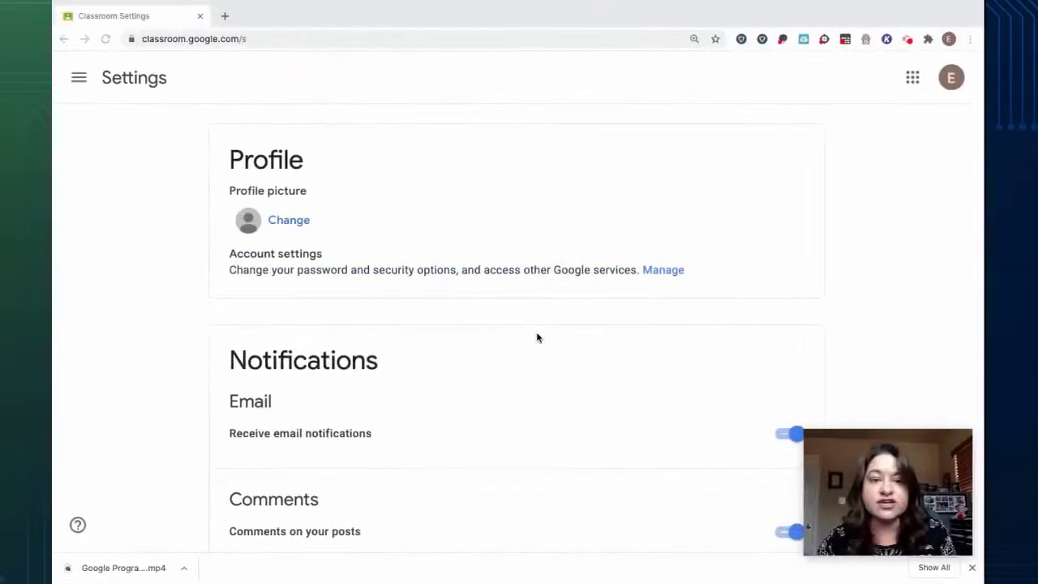
pyautogui.click(557, 309)
pyautogui.click(535, 225)
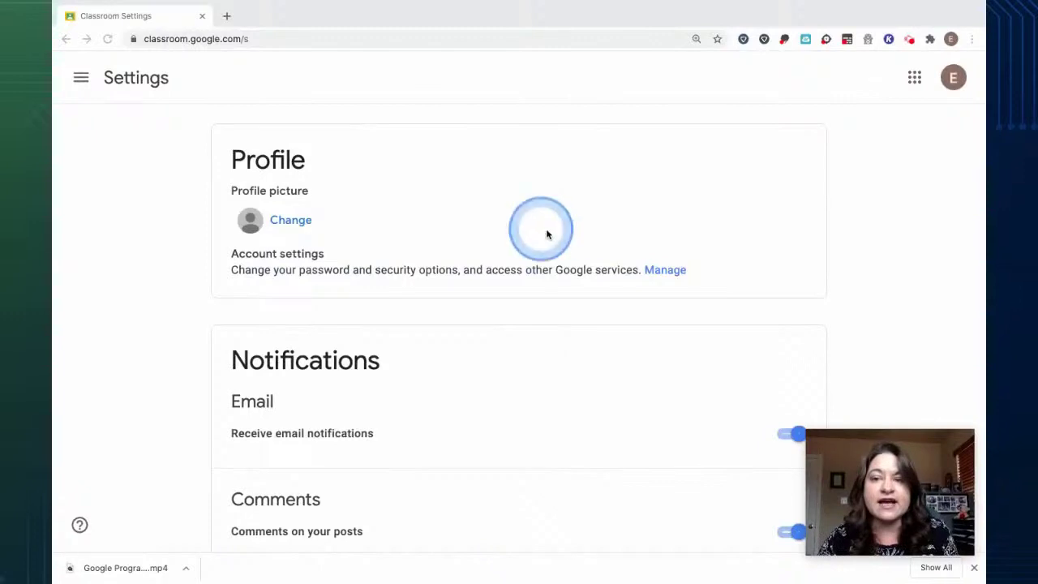
# - In Google Classroom, open the (Student) Continuous Learning Classroom and show its Classwork page
pyautogui.click(82, 82)
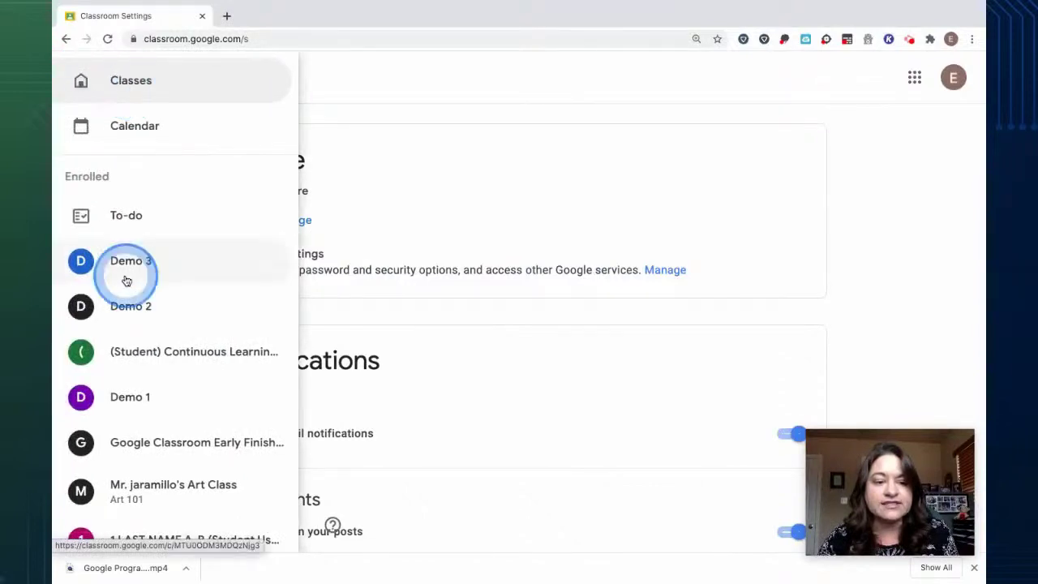
pyautogui.click(139, 361)
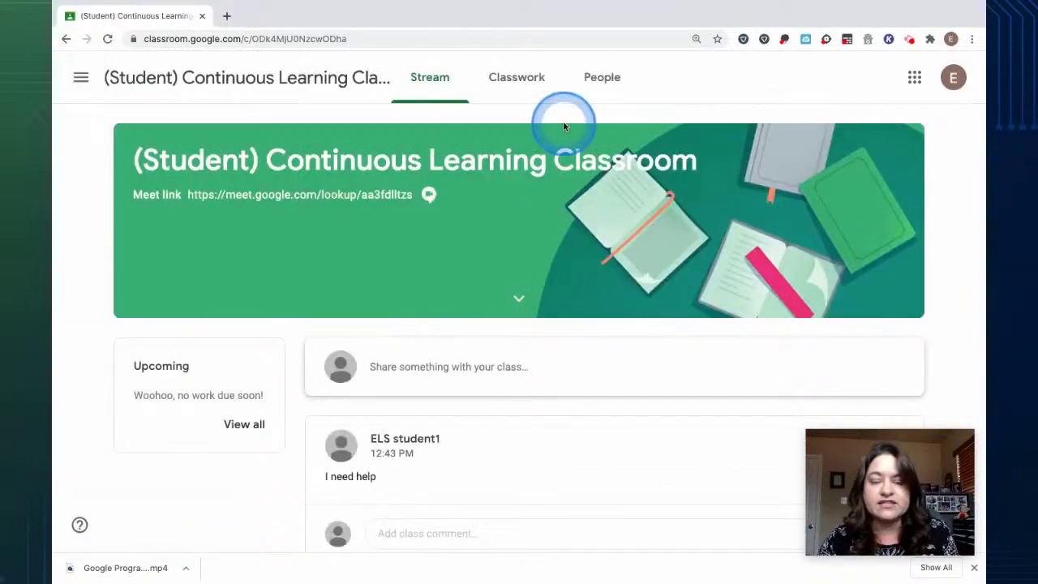
pyautogui.click(515, 78)
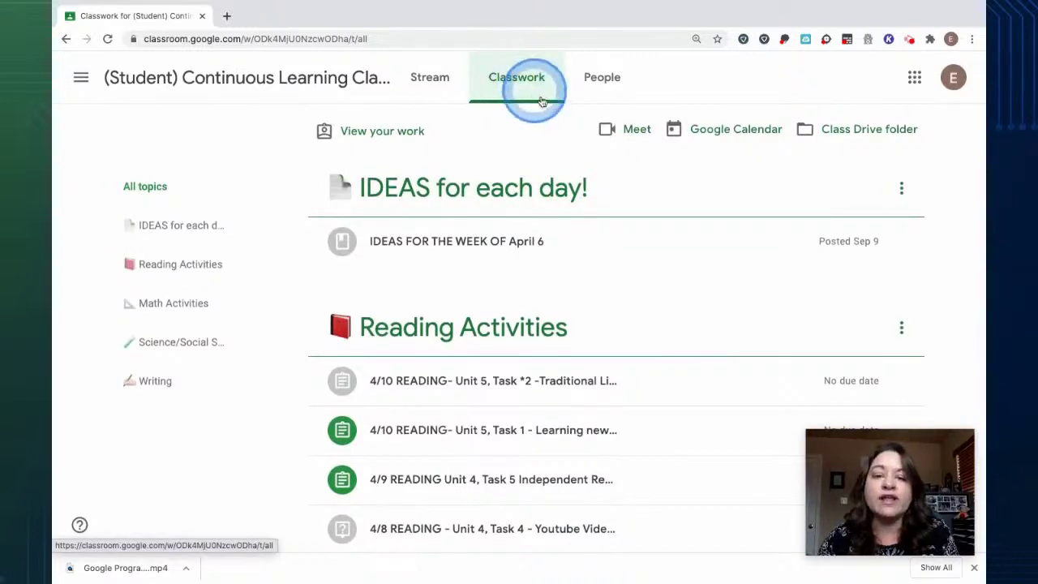
# - Join the class's Meet call from the Classwork page, leave the call and return to the Classwork page
pyautogui.click(637, 137)
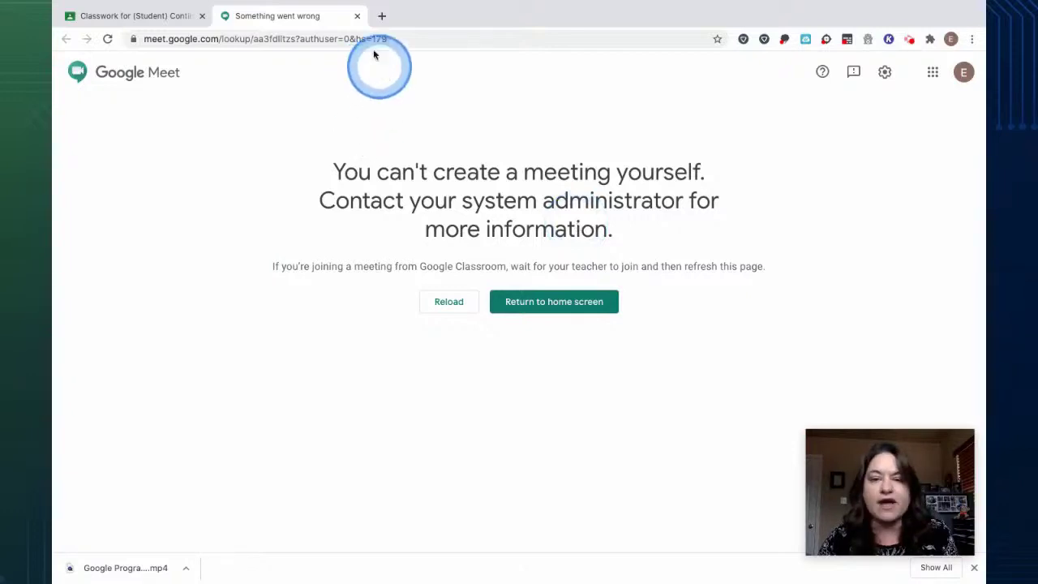
pyautogui.click(356, 15)
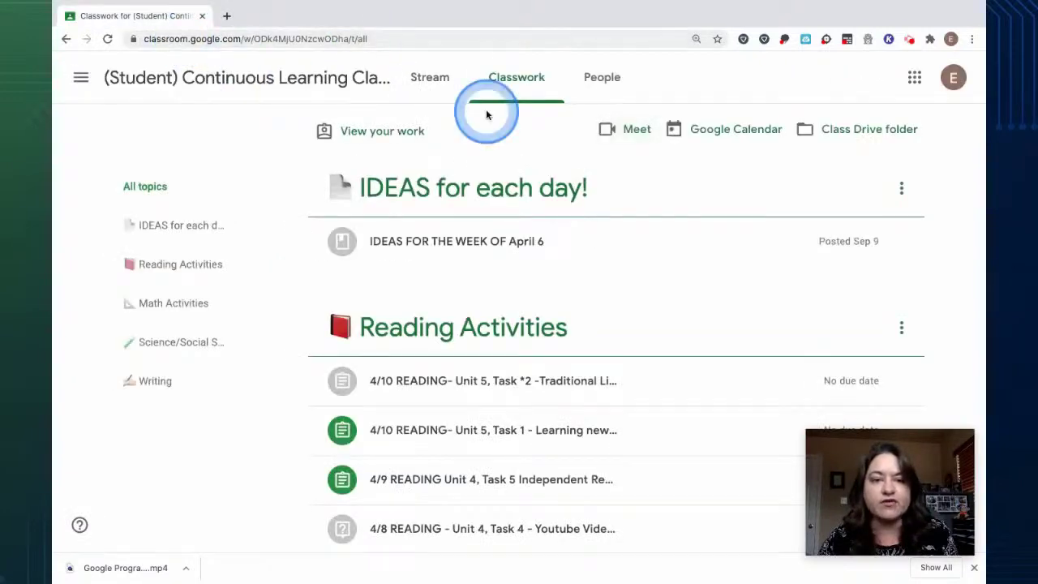
pyautogui.click(618, 137)
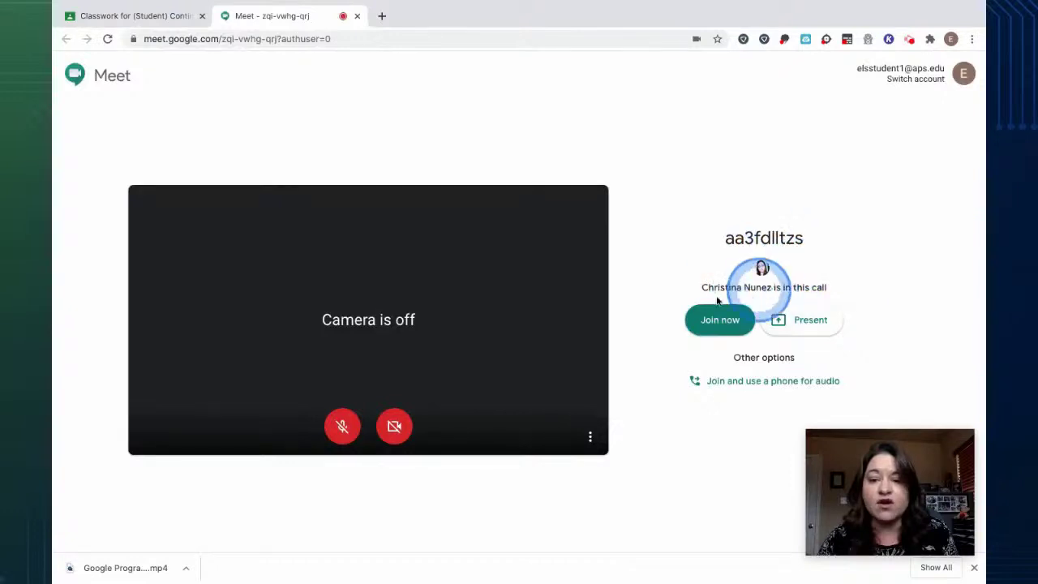
pyautogui.click(724, 321)
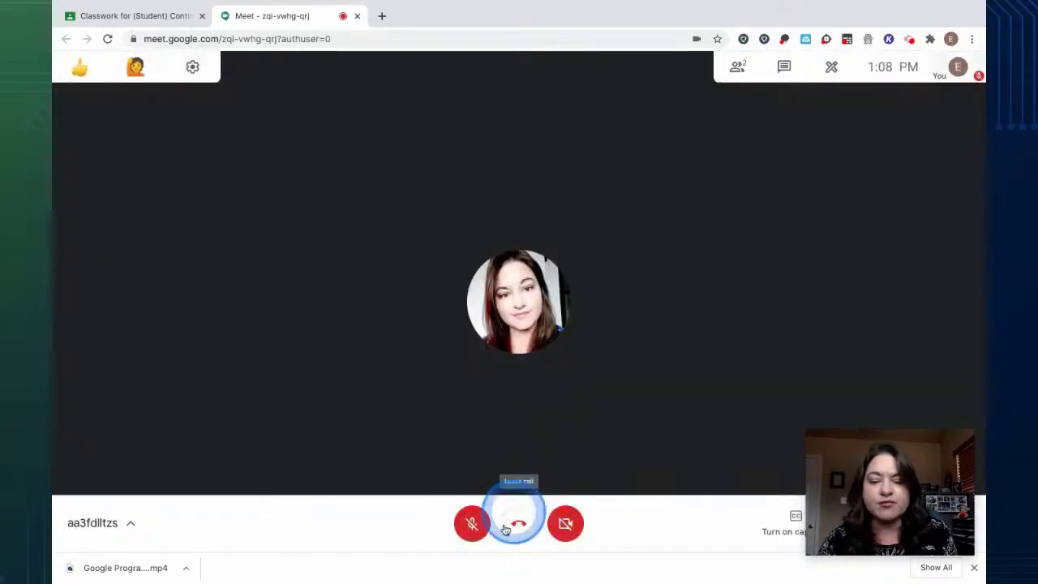
pyautogui.click(520, 527)
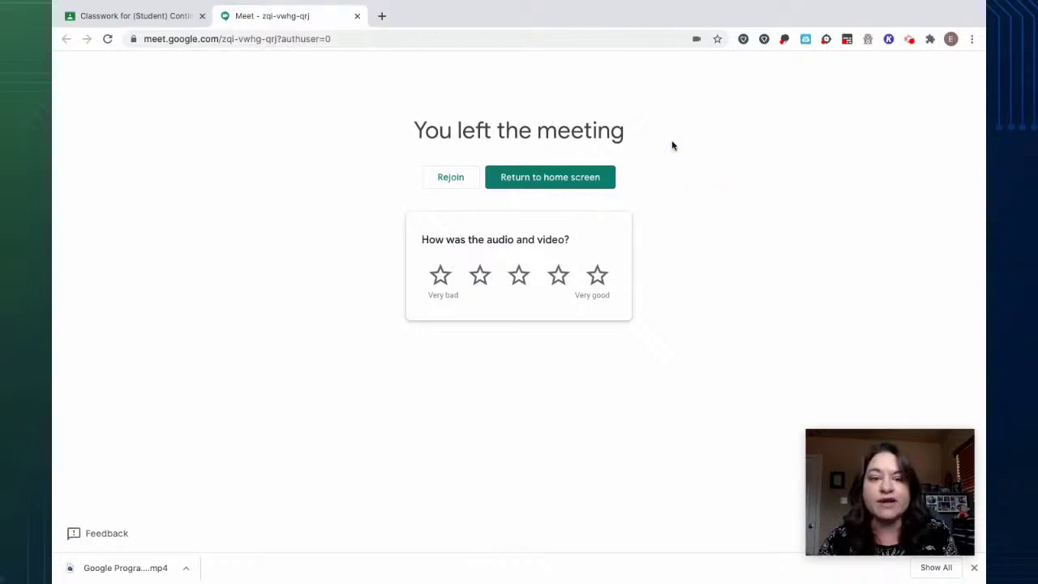
pyautogui.click(138, 17)
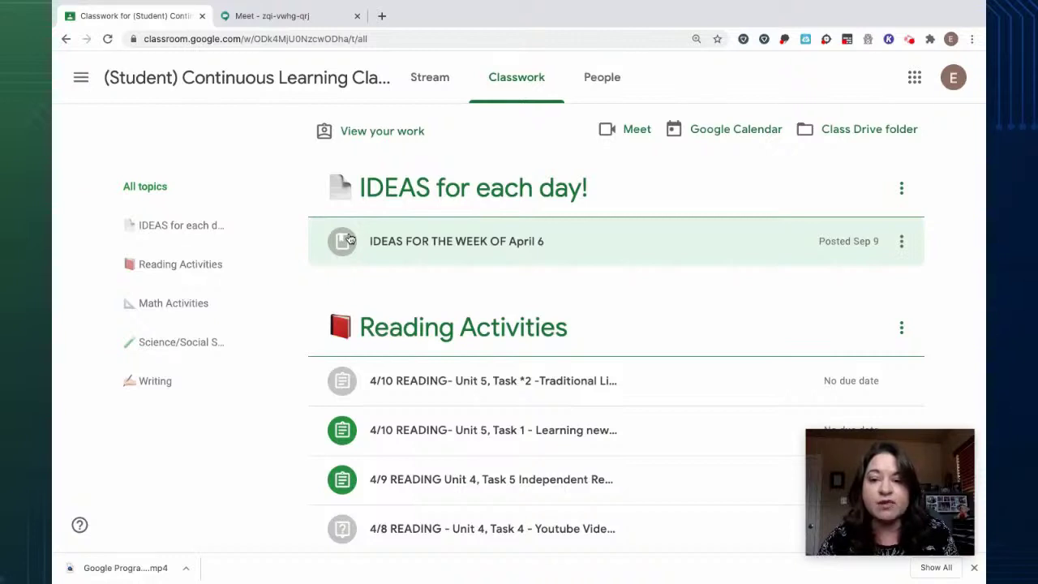
pyautogui.click(218, 171)
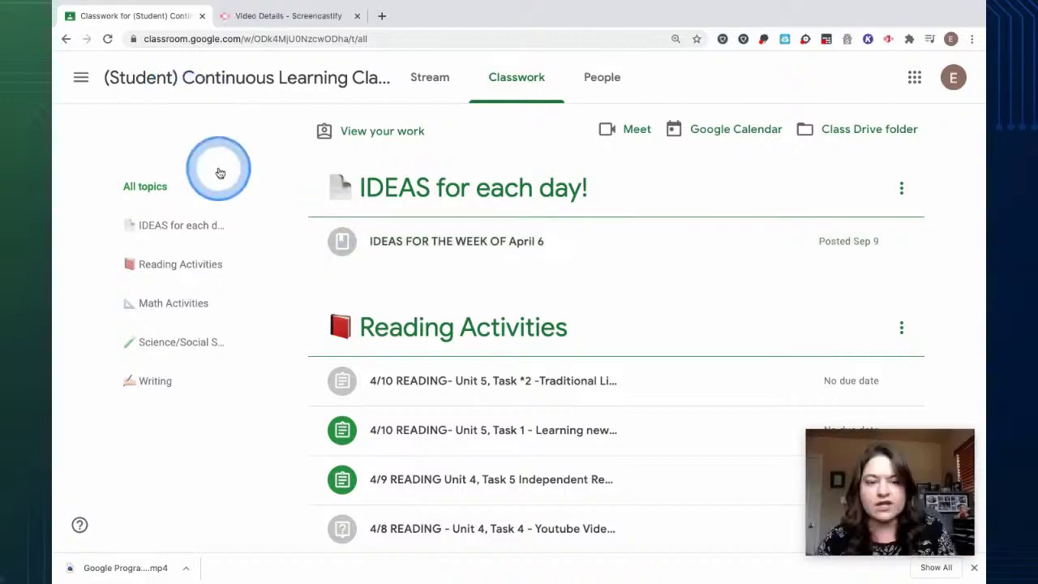
pyautogui.moveTo(185, 128); pyautogui.dragTo(180, 101)
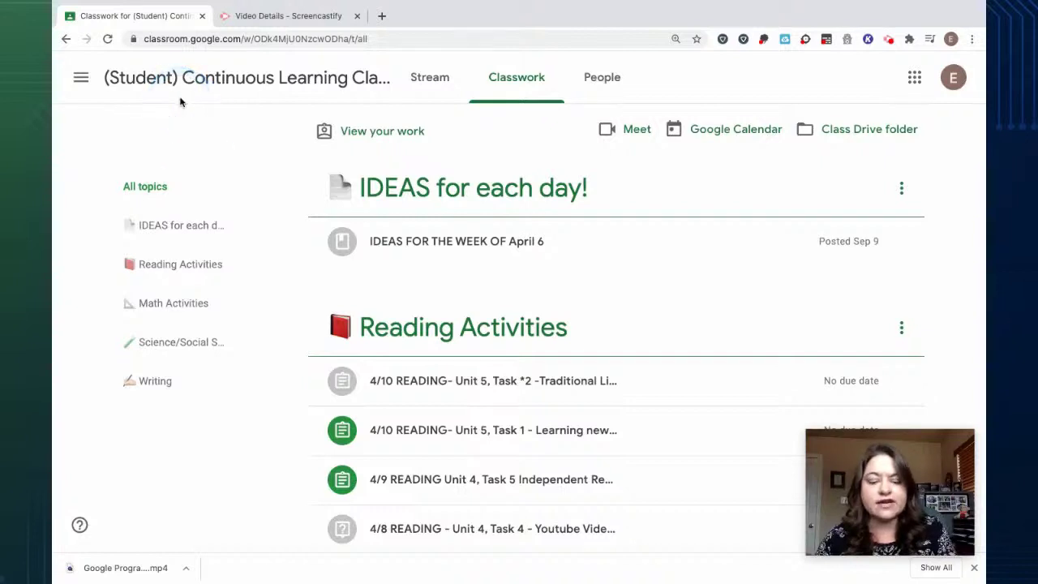
pyautogui.click(200, 119)
pyautogui.moveTo(198, 120); pyautogui.dragTo(181, 120)
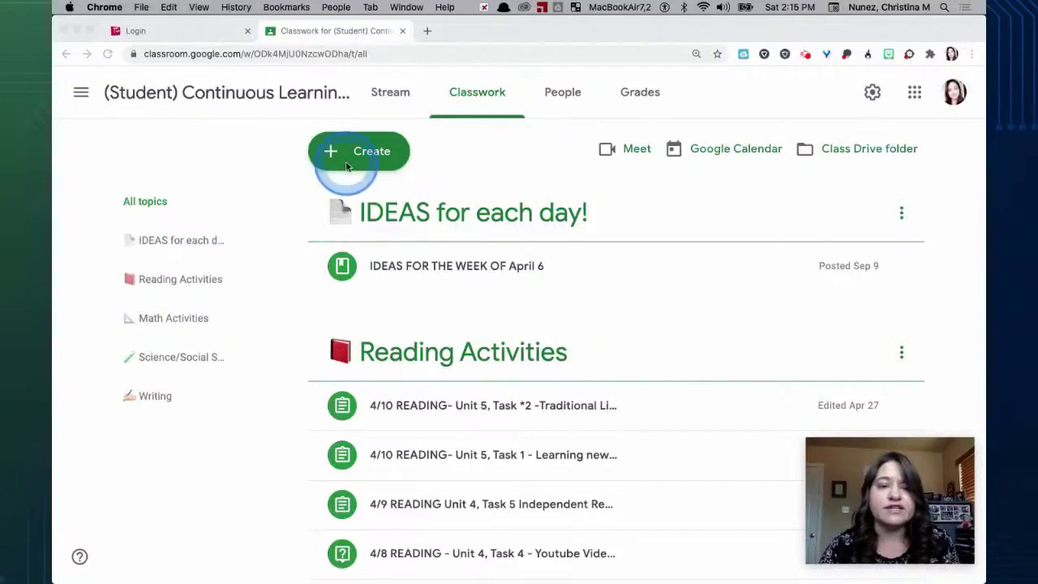
# - Sign in to ClassLink with the student account and launch SeeSaw from the Student resources folder
pyautogui.click(182, 34)
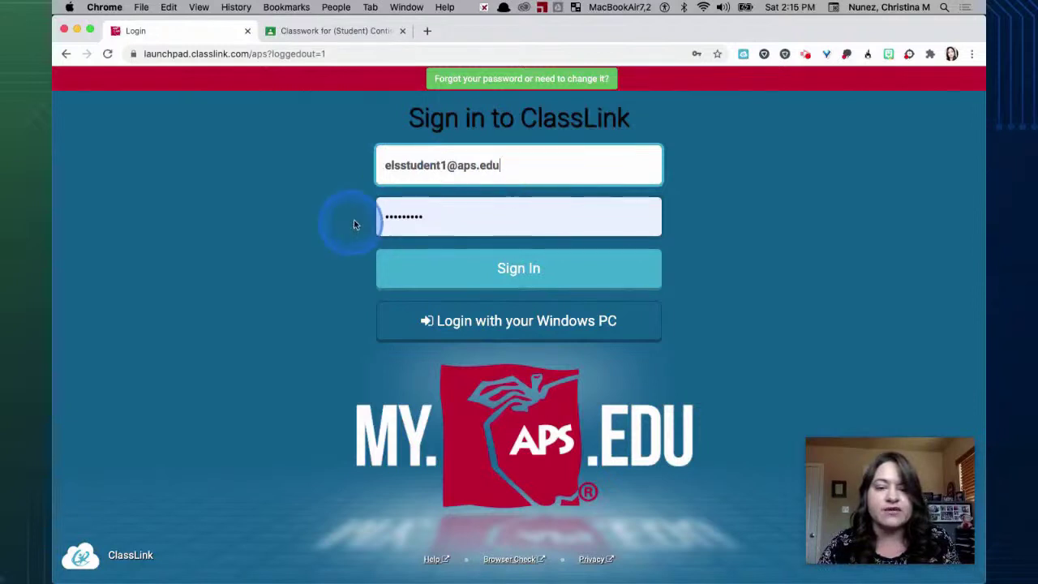
pyautogui.click(603, 274)
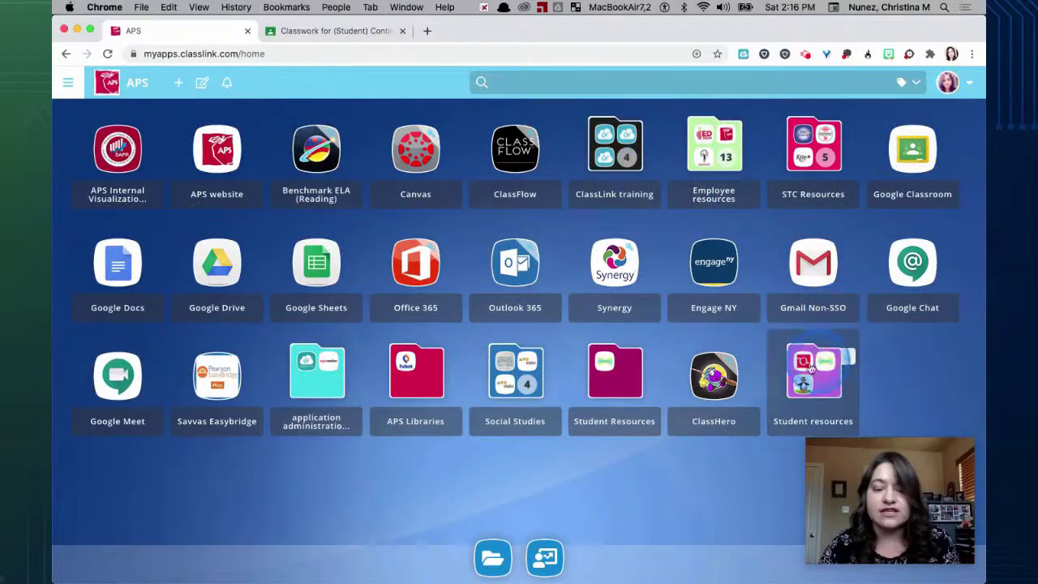
pyautogui.click(821, 378)
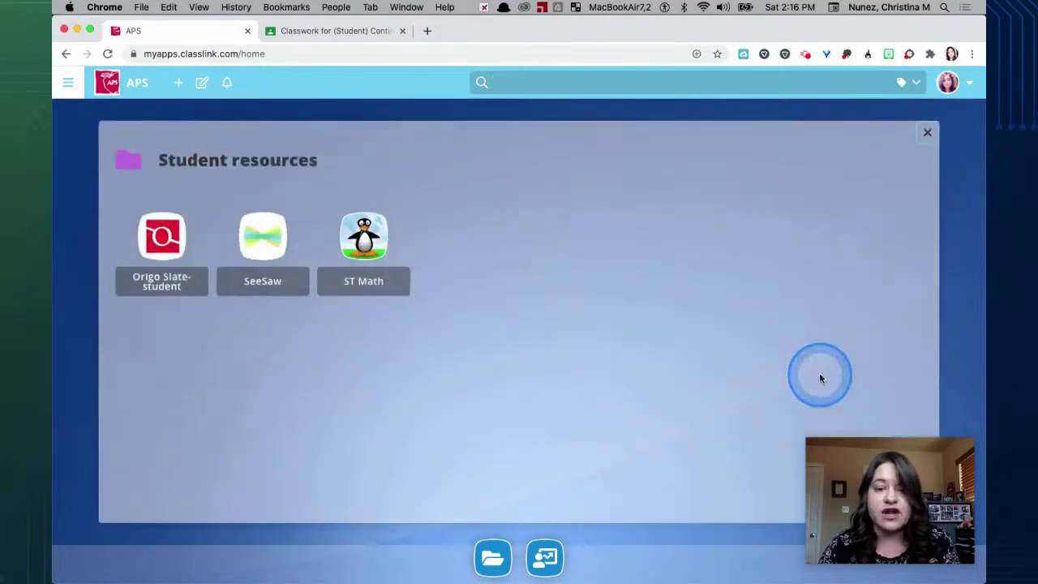
pyautogui.click(264, 252)
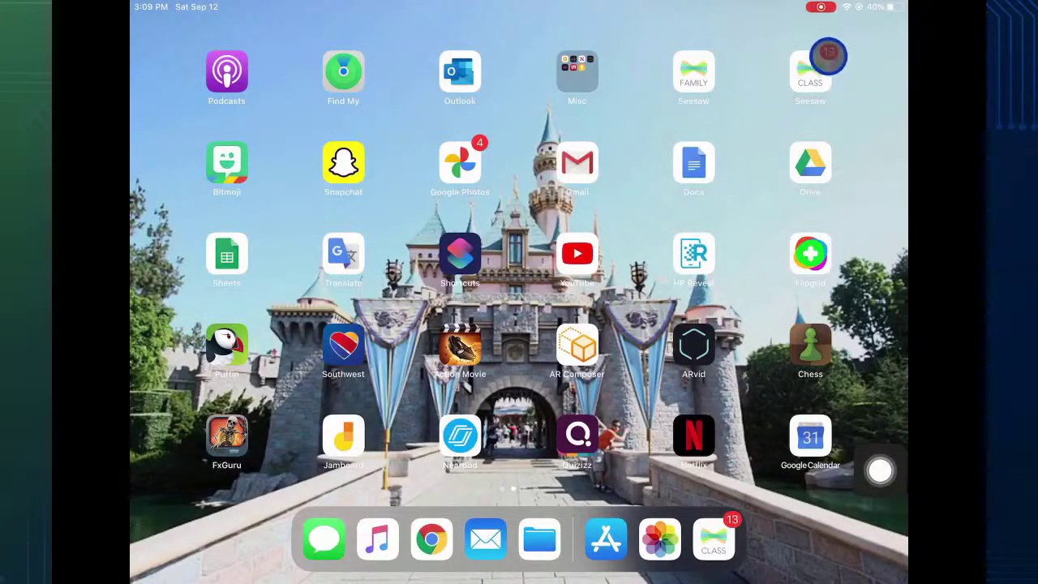
# - On the iPad, open the Seesaw Class app as a student and continue to signing in with Google
pyautogui.click(810, 75)
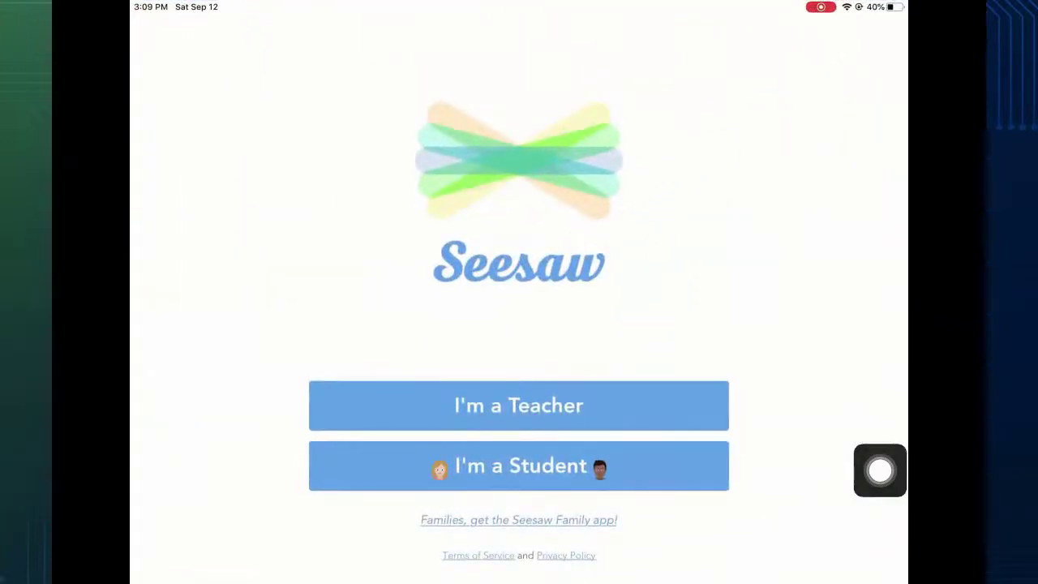
pyautogui.click(542, 461)
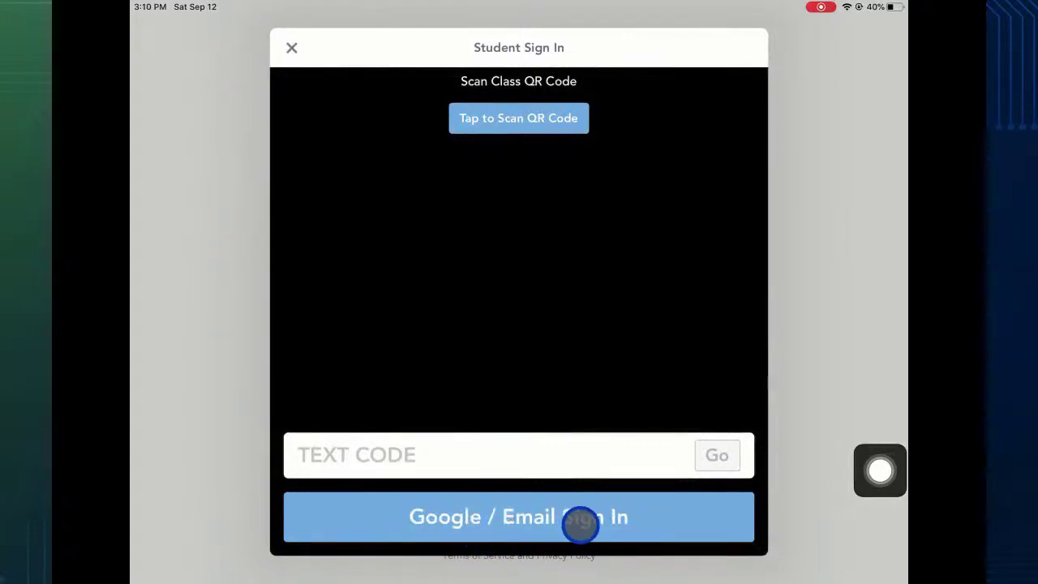
pyautogui.click(558, 517)
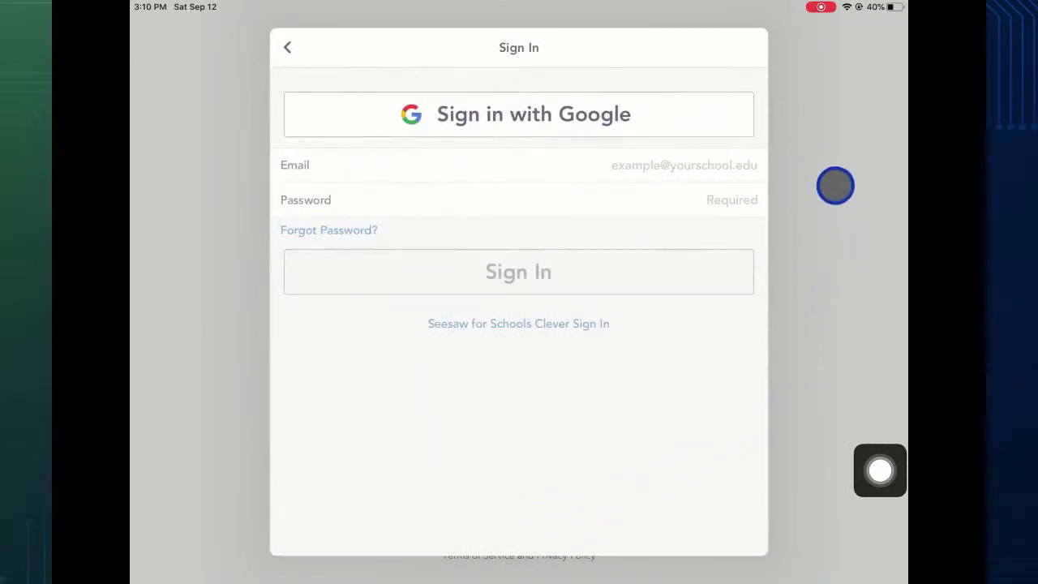
pyautogui.click(531, 113)
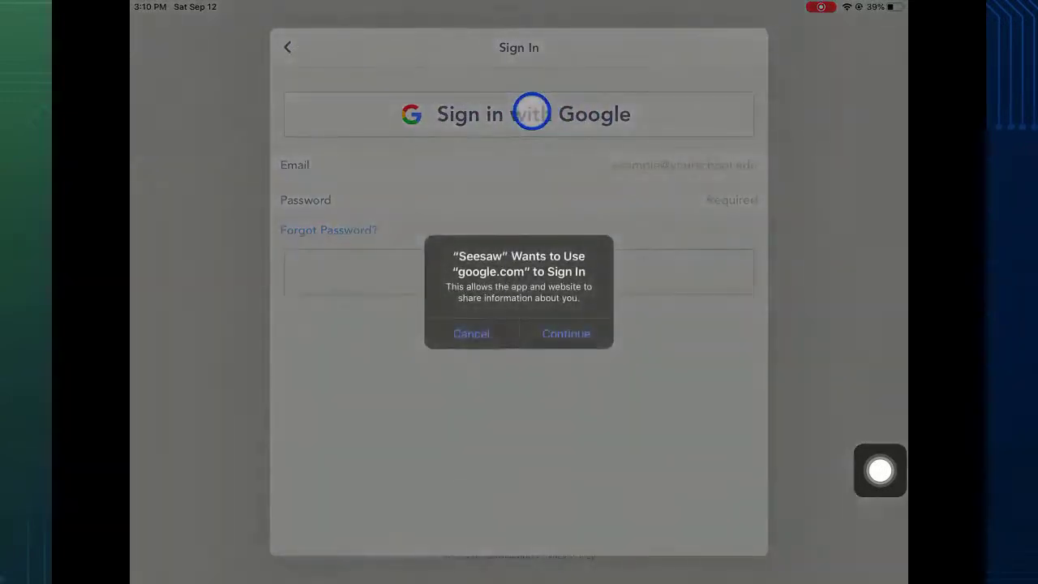
pyautogui.click(566, 333)
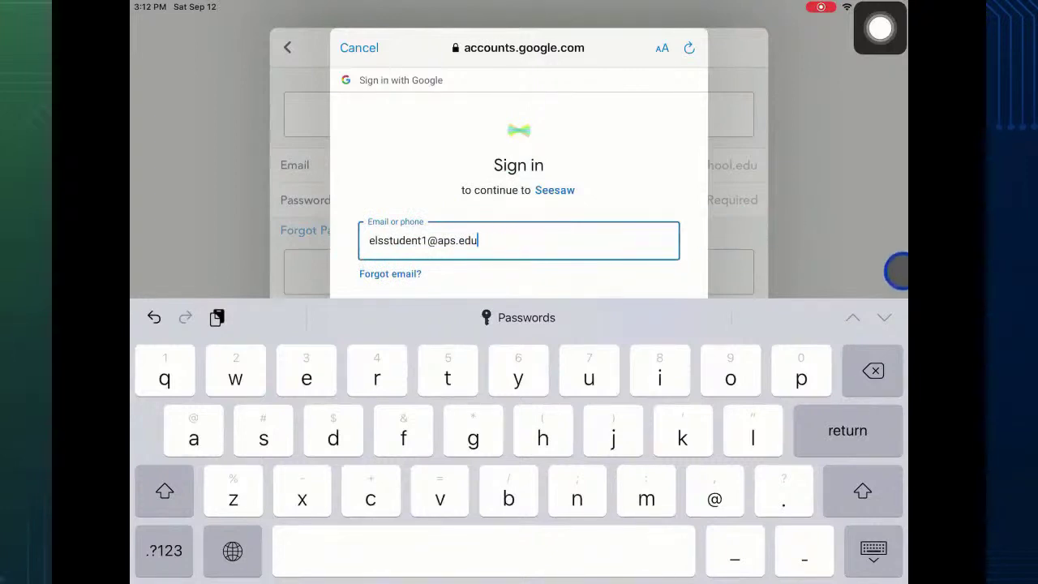
# - Submit the student's email, paste the account password and complete the Google sign-in to Seesaw
pyautogui.click(874, 550)
pyautogui.click(660, 359)
pyautogui.click(430, 318)
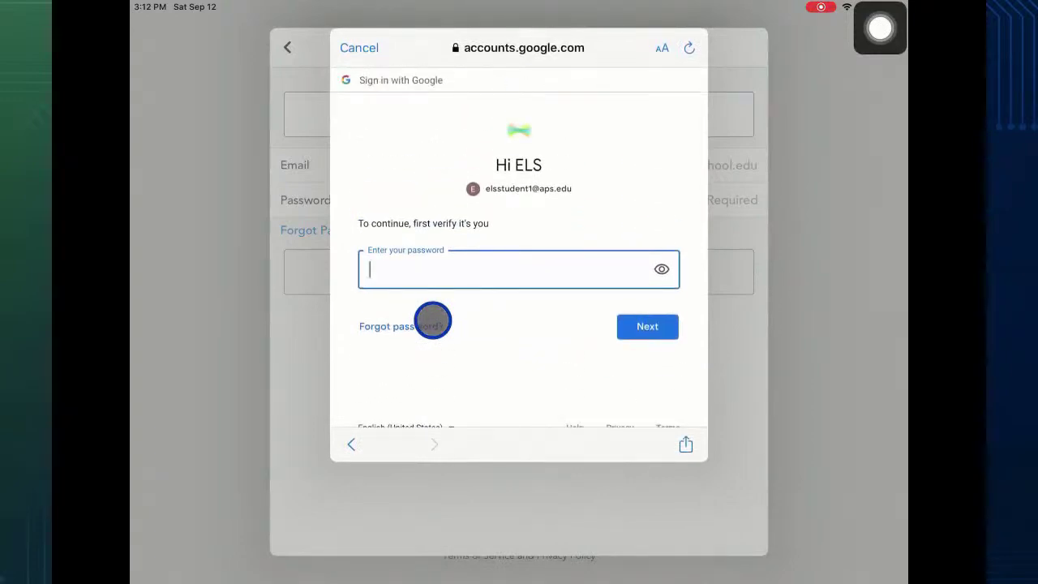
pyautogui.press('super+v')
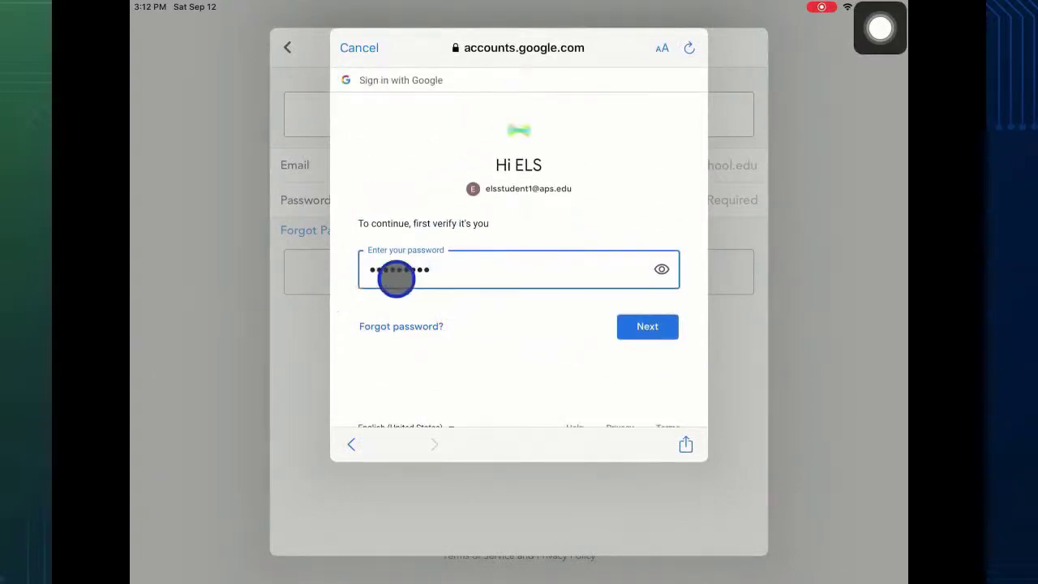
pyautogui.click(479, 271)
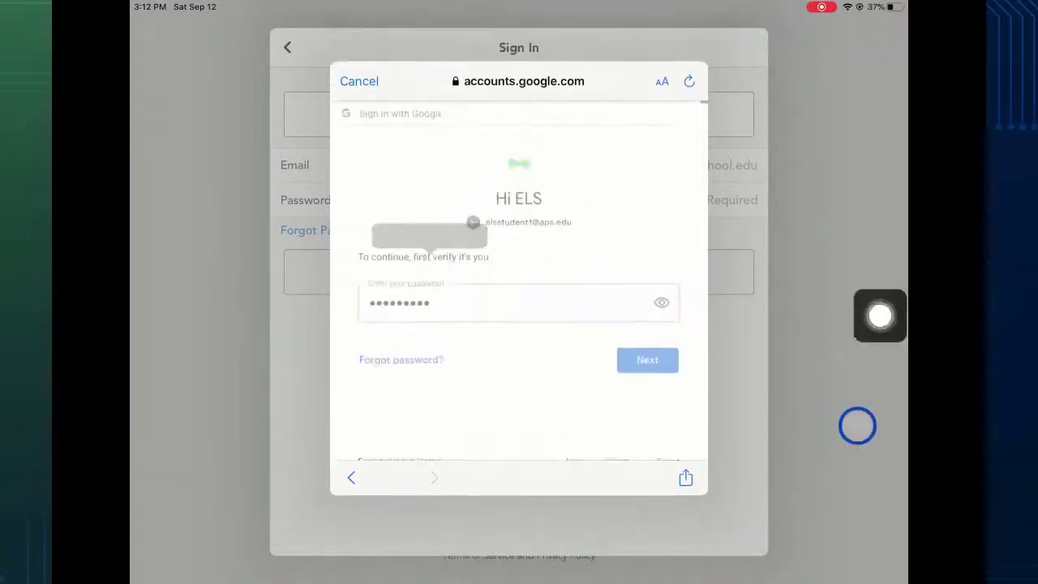
pyautogui.click(653, 371)
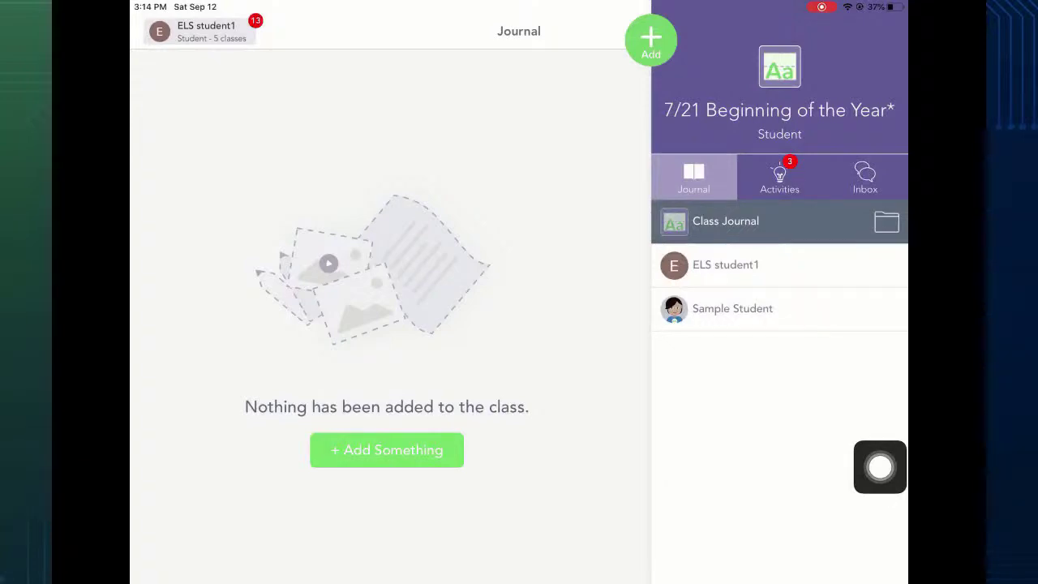
# - Switch from the 7/21 Beginning of the Year class to the APS (2) Distance Learning Classroom in Seesaw
pyautogui.click(199, 31)
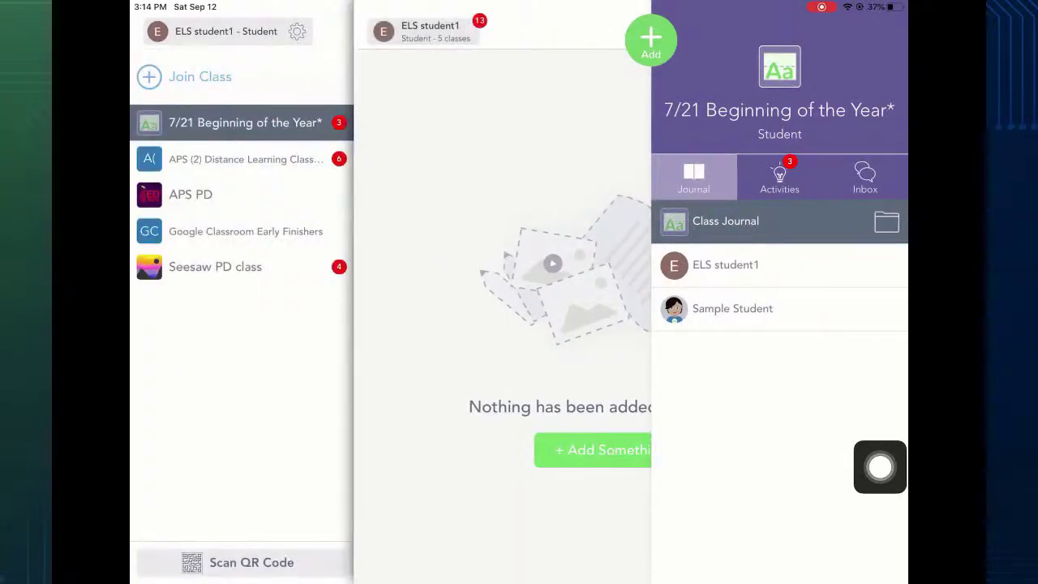
pyautogui.click(245, 159)
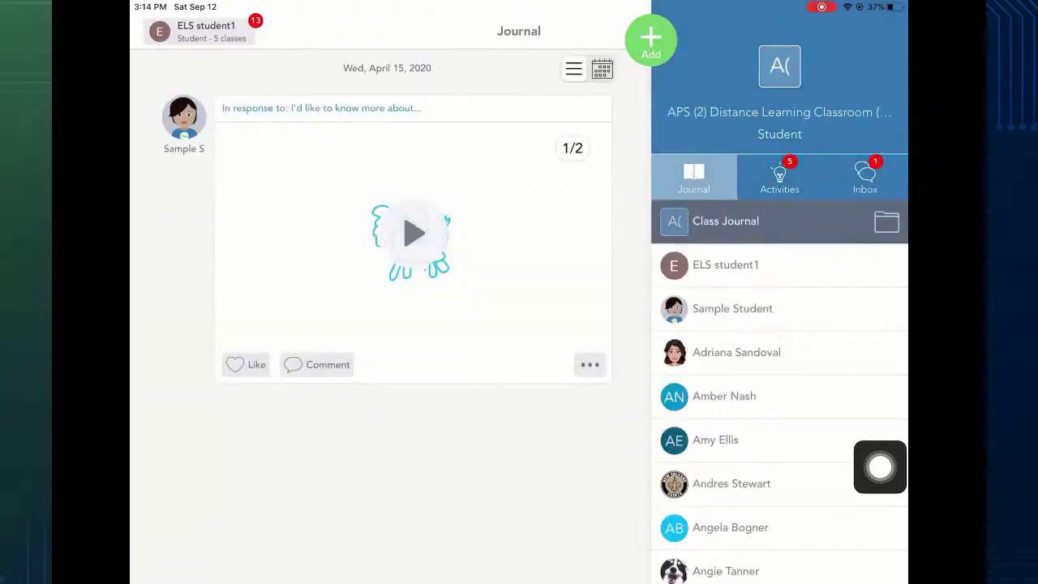
# - View the APS PD class, then the Google Classroom Early Finishers class, from the student's class list
pyautogui.click(199, 30)
pyautogui.click(186, 194)
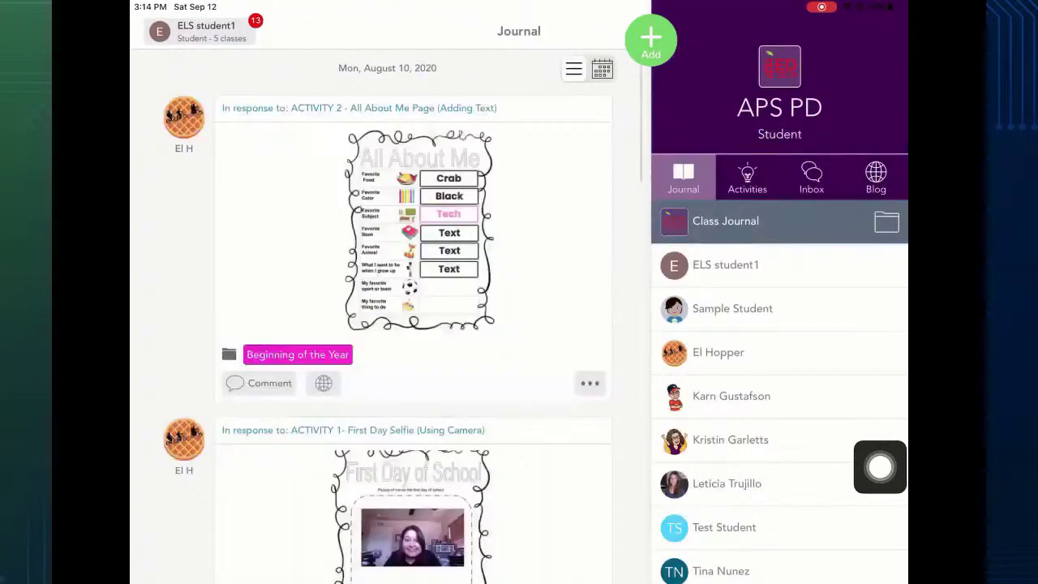
pyautogui.click(199, 31)
pyautogui.click(245, 231)
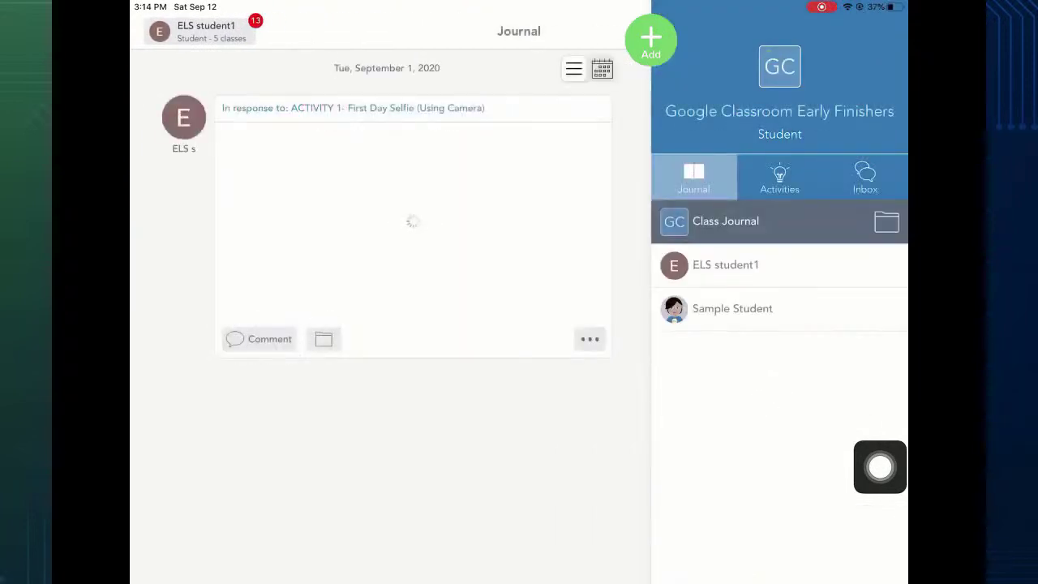
# - Return to the iPad home screen, reopen the Seesaw Class app, and switch classes, starting with 7/21 Beginning of the Year
pyautogui.moveTo(519, 580); pyautogui.dragTo(519, 341)
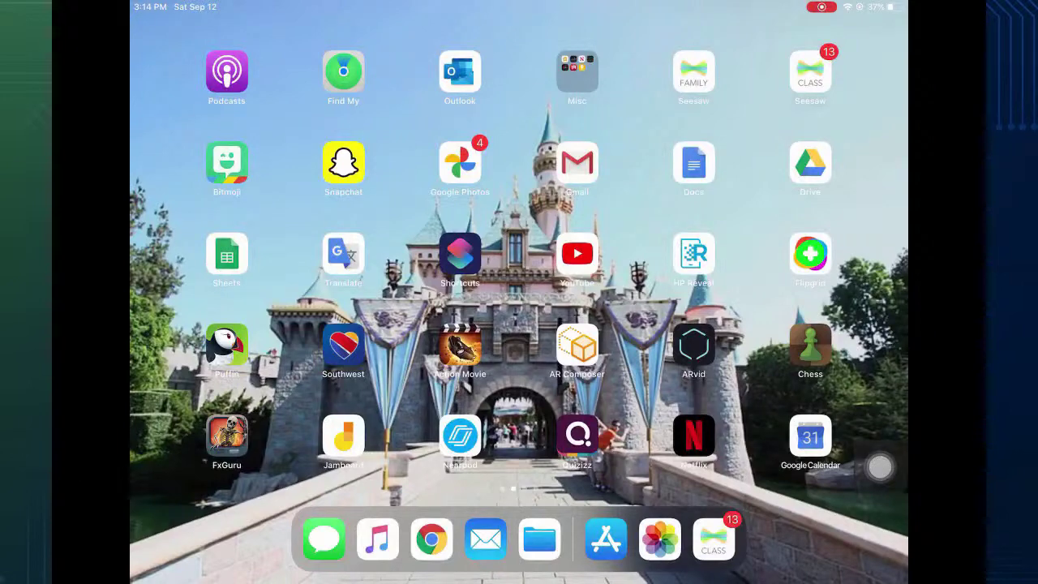
pyautogui.click(811, 71)
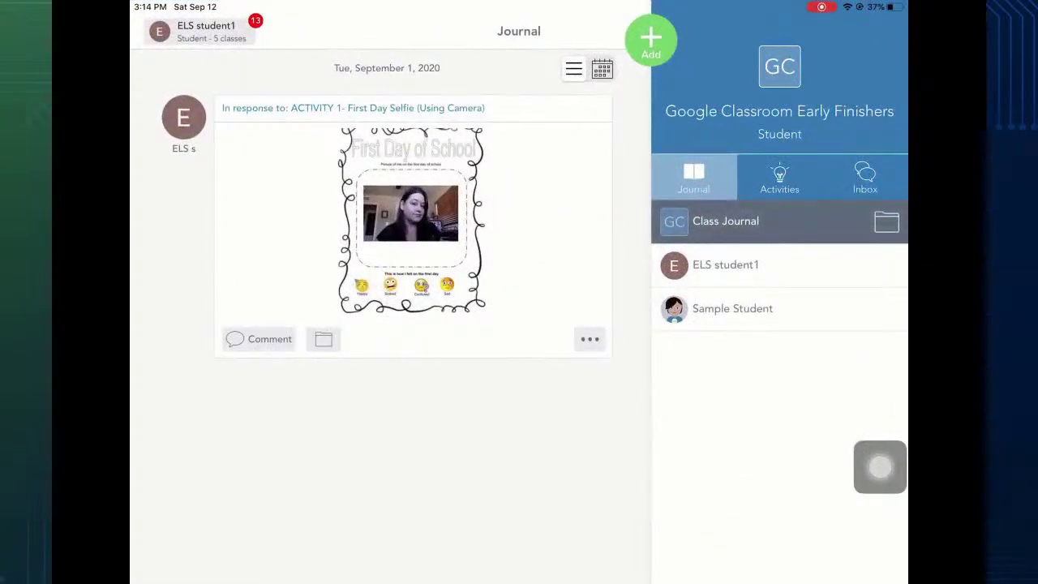
pyautogui.click(198, 31)
pyautogui.click(244, 121)
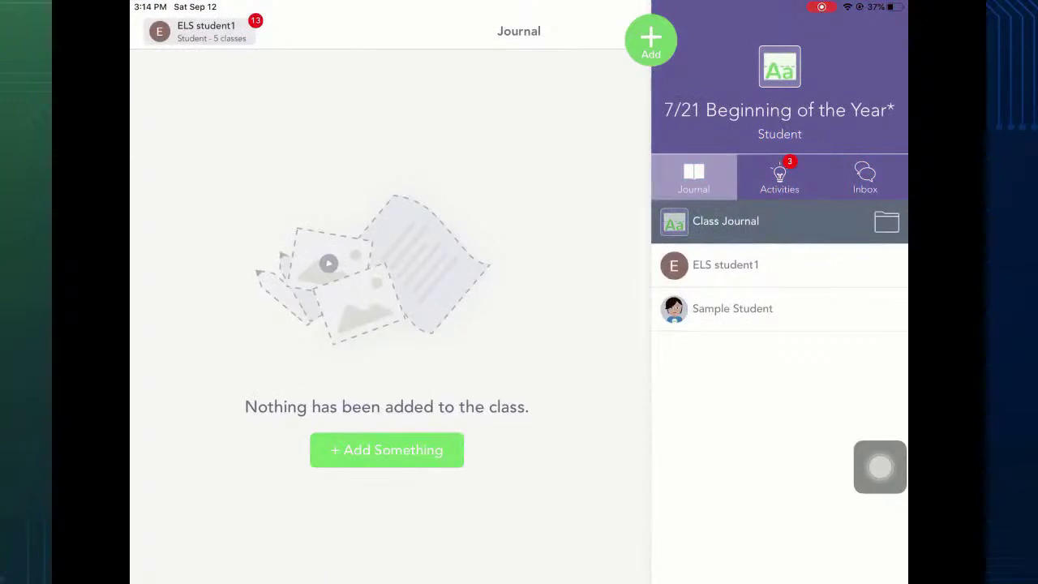
pyautogui.click(199, 31)
pyautogui.click(243, 159)
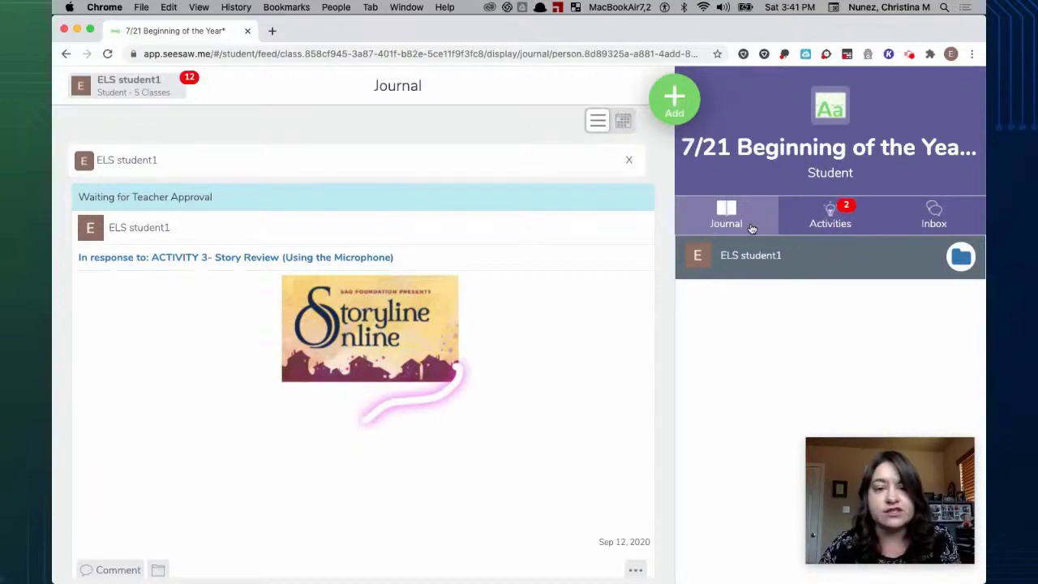
# - Look through the student's Journal posts and show the comment box on the ACTIVITY 3- Story Review post without commenting
pyautogui.scroll(-5, 579, 333)
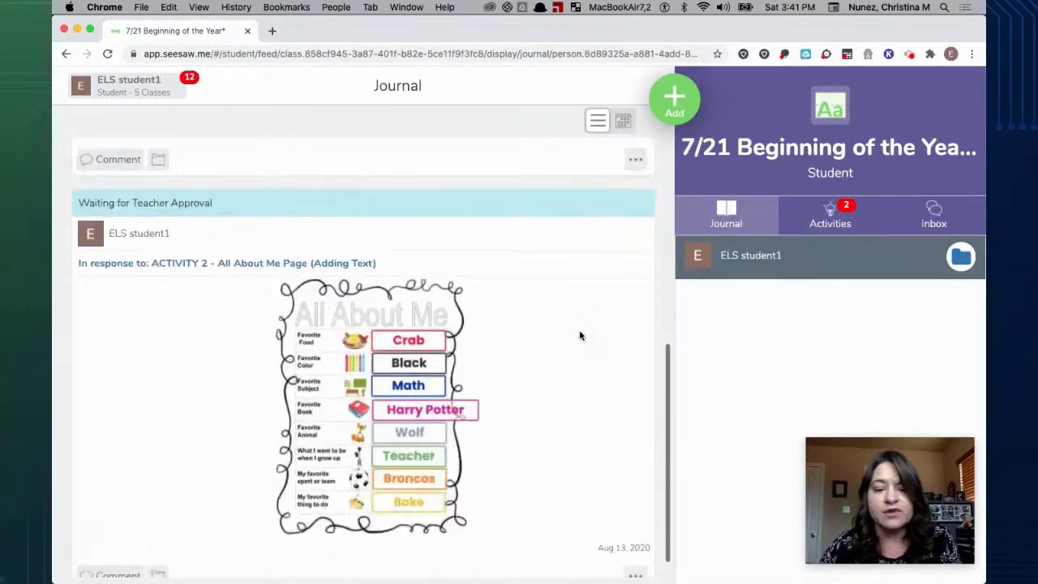
pyautogui.scroll(5, 579, 335)
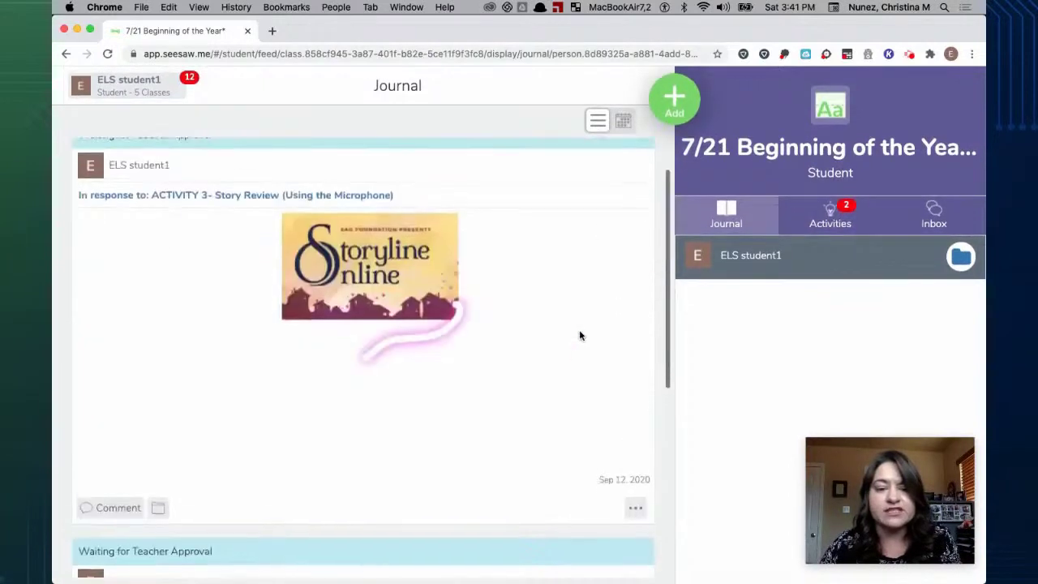
pyautogui.scroll(2, 579, 335)
pyautogui.scroll(-2, 370, 352)
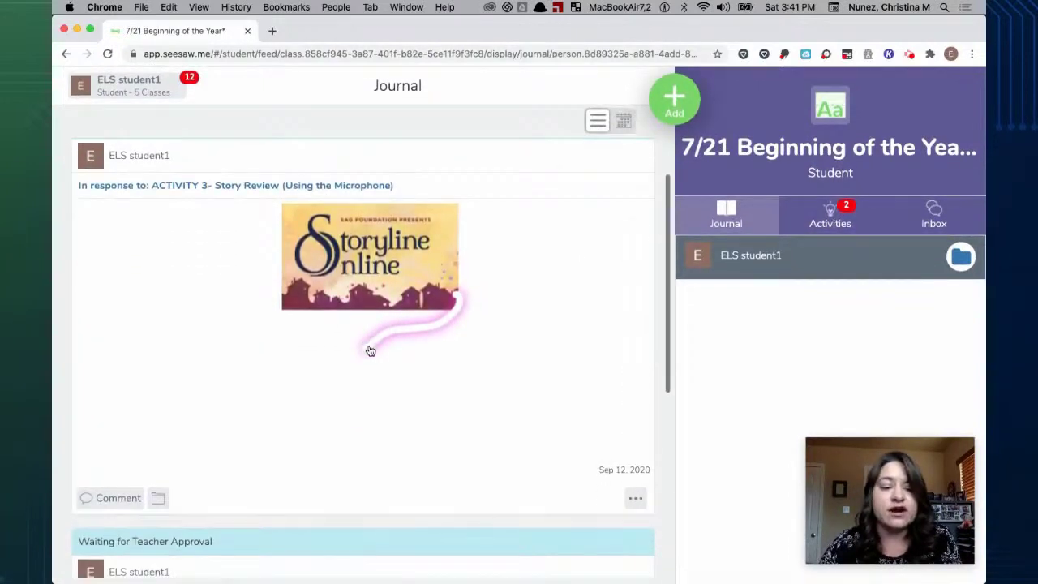
pyautogui.click(113, 497)
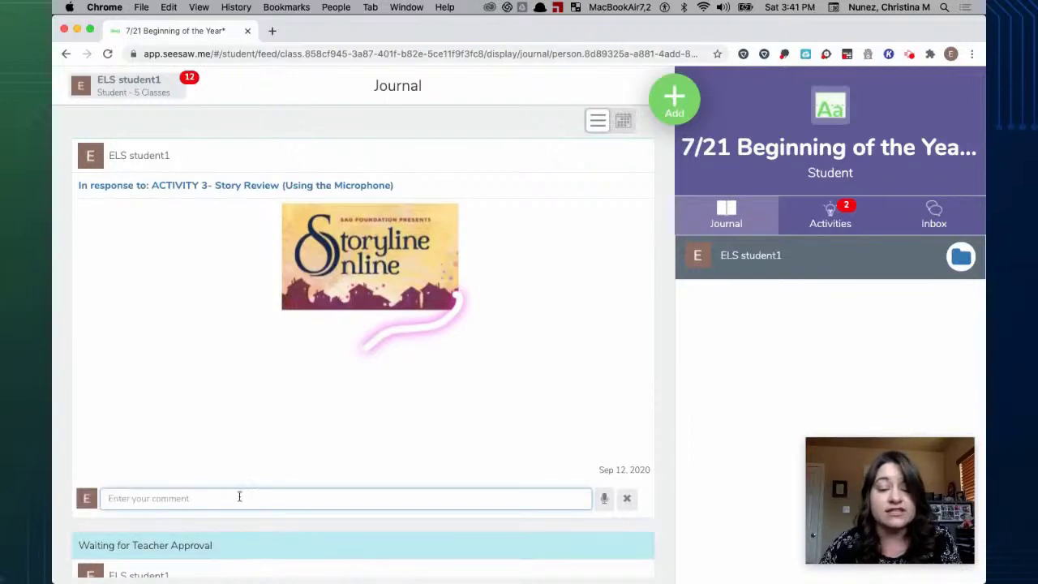
pyautogui.click(628, 499)
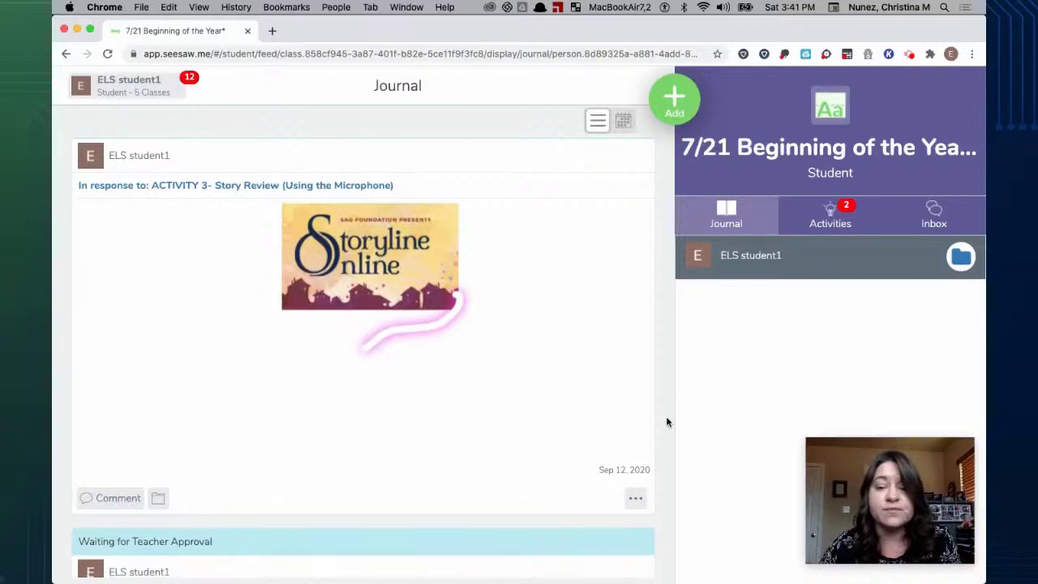
# - Open ACTIVITY 1- First Day Selfie (Using Camera) from the assigned activities and play its audio instructions briefly
pyautogui.click(832, 222)
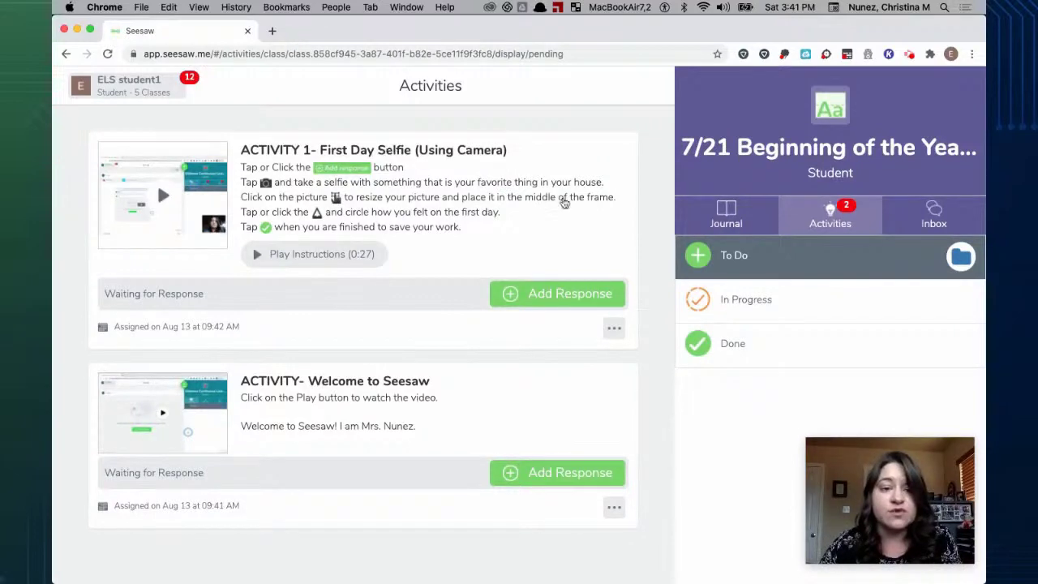
pyautogui.click(519, 185)
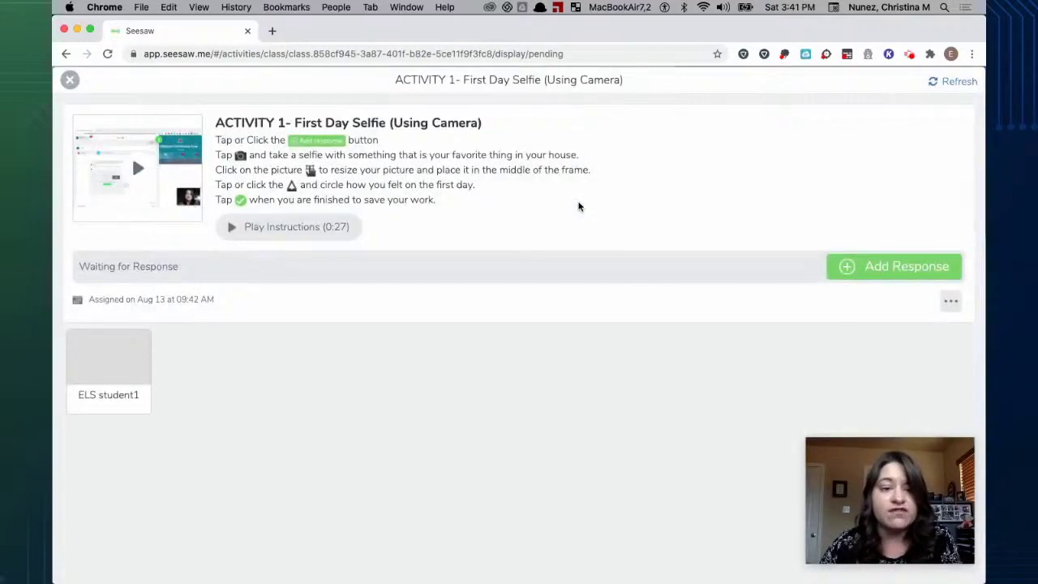
pyautogui.click(301, 236)
pyautogui.click(232, 230)
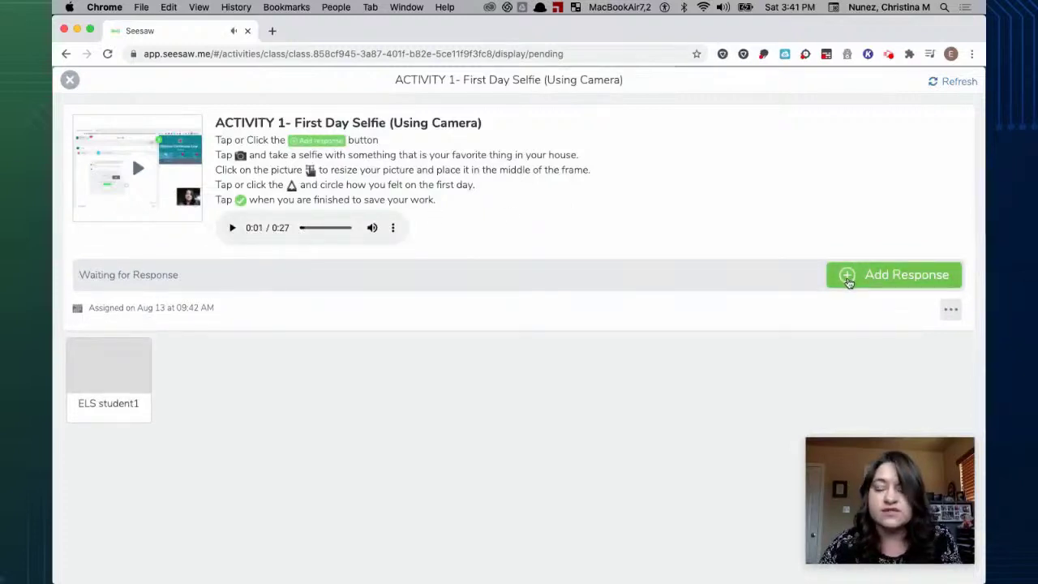
# - Start a response to the First Day Selfie activity and look over its instructions and the tools for adding content
pyautogui.click(906, 276)
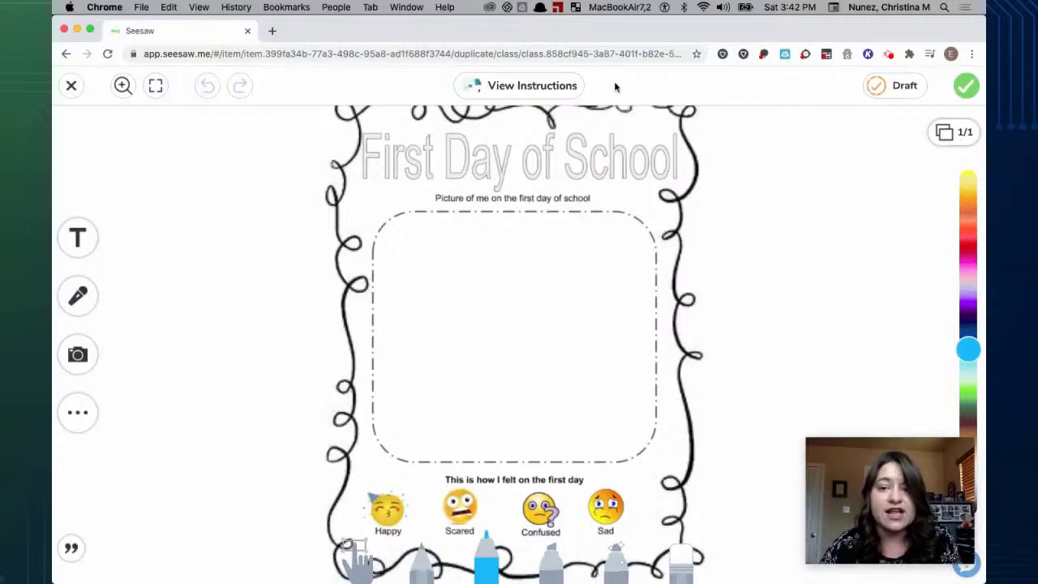
pyautogui.click(522, 87)
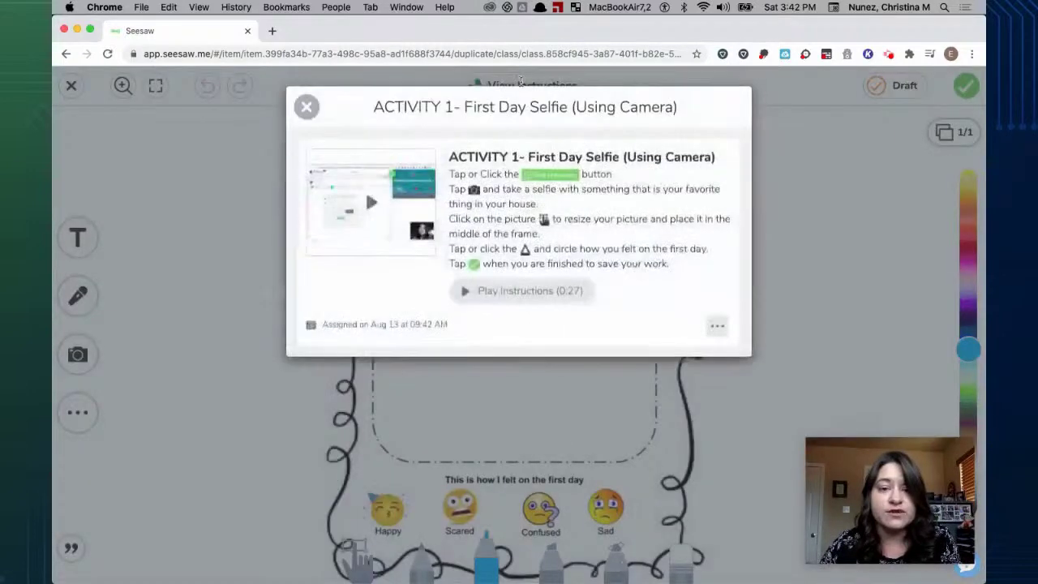
pyautogui.click(304, 105)
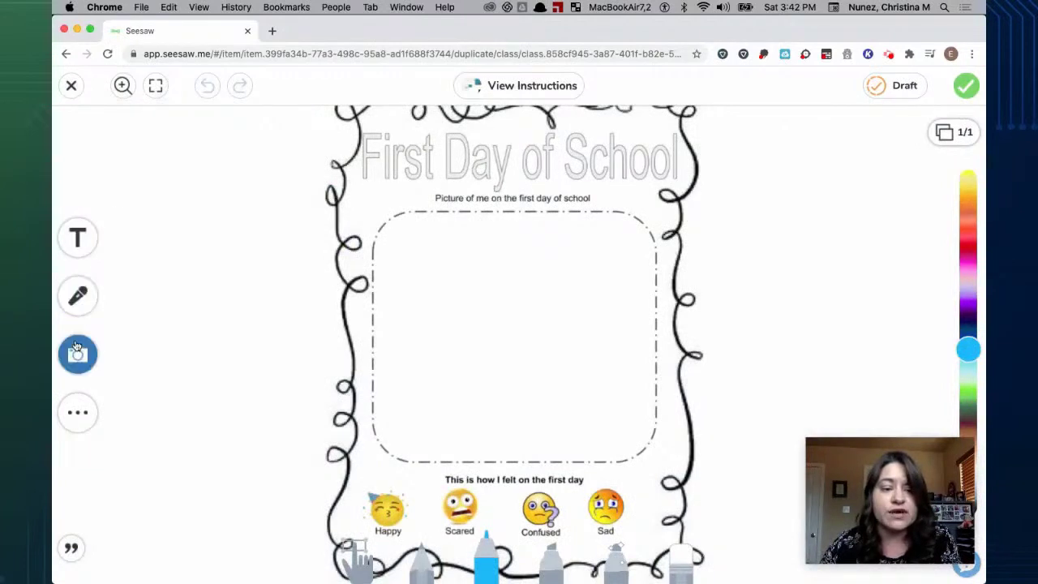
pyautogui.click(77, 351)
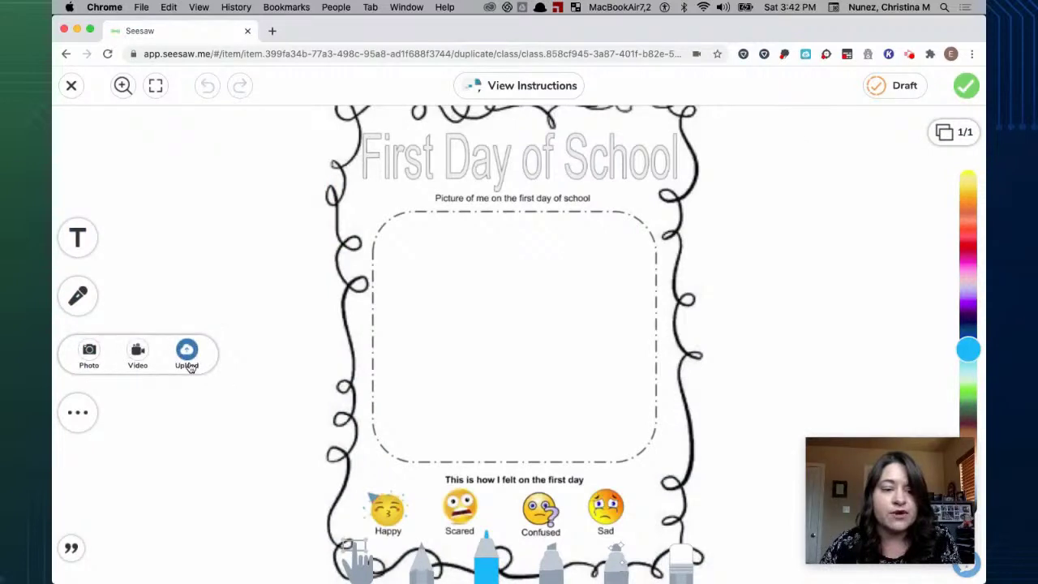
pyautogui.click(78, 412)
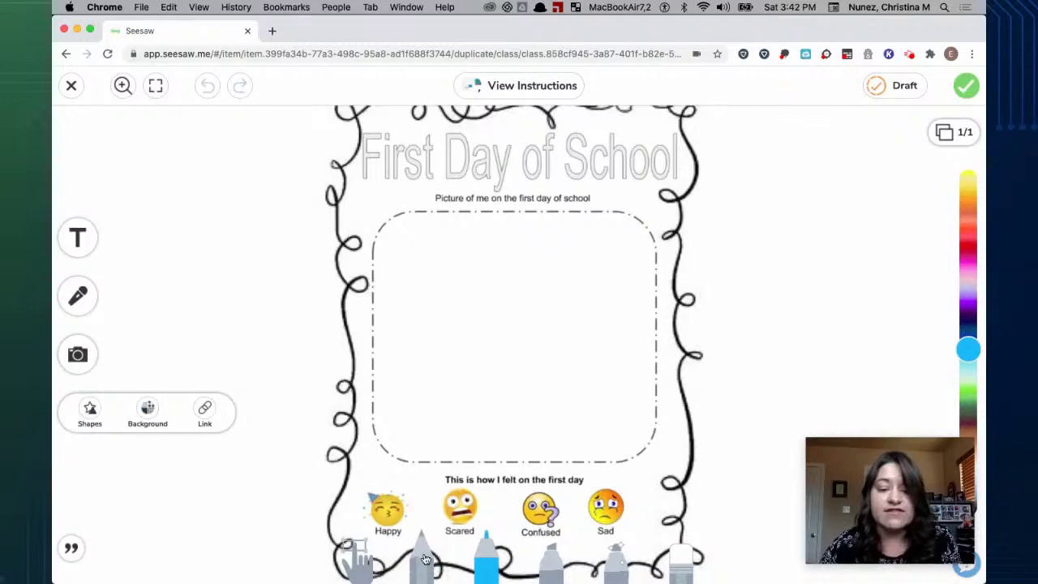
# - Circle the Happy emoji with the pink glow pen and submit the First Day Selfie response
pyautogui.click(551, 568)
pyautogui.click(616, 559)
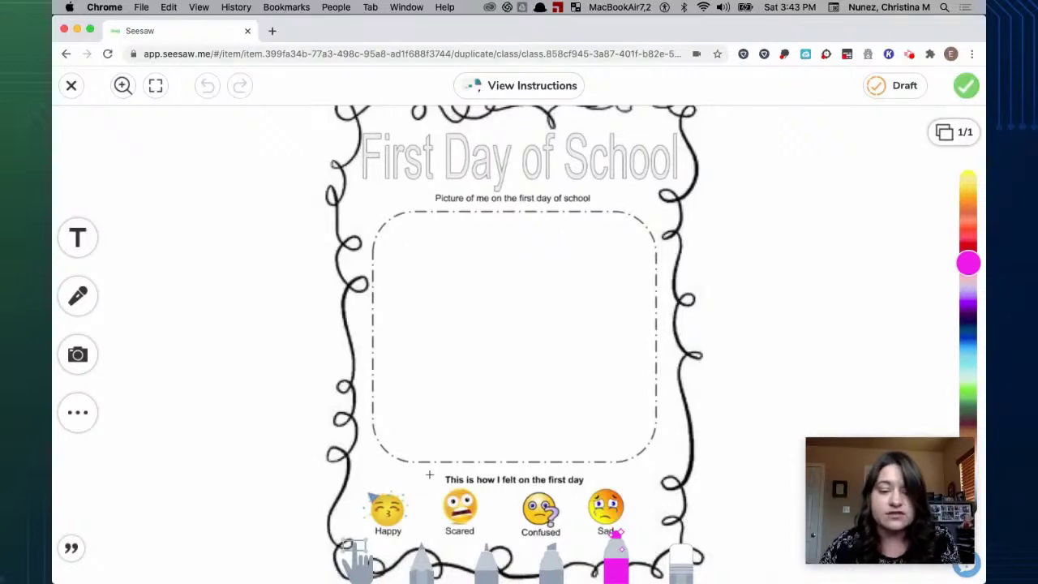
pyautogui.moveTo(381, 467)
pyautogui.mouseDown()
pyautogui.moveTo(357, 535)
pyautogui.moveTo(438, 495)
pyautogui.moveTo(385, 454)
pyautogui.mouseUp()
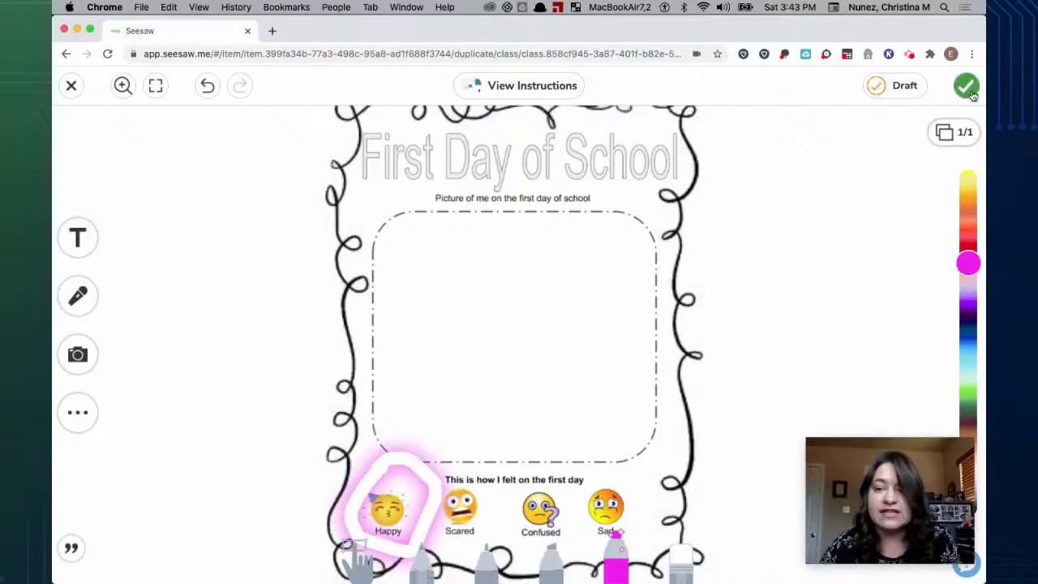
pyautogui.click(966, 86)
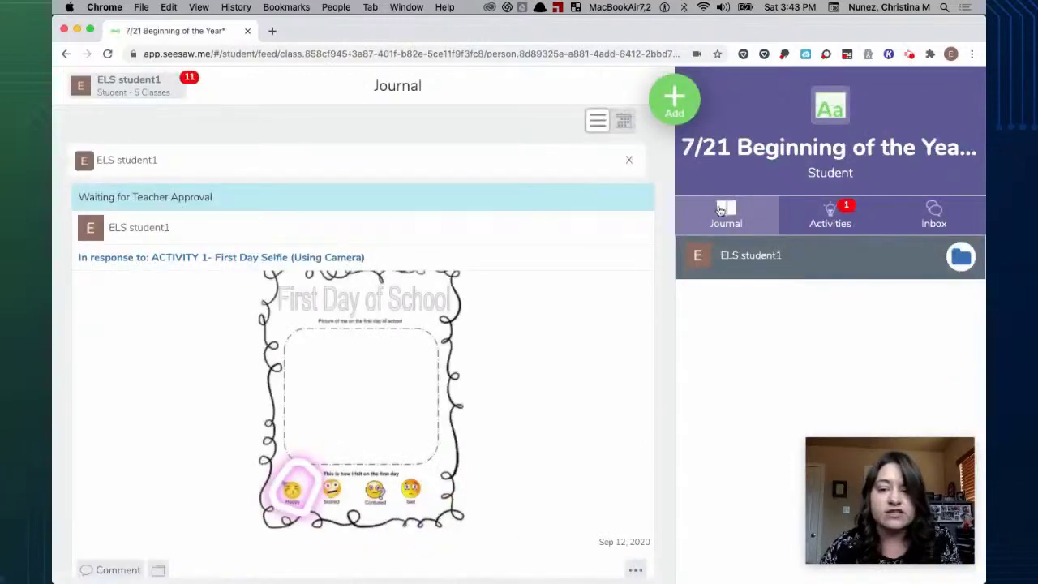
# - Check the submitted post and the remaining to-do activities, and read the class announcements and recent notifications
pyautogui.scroll(-2, 549, 365)
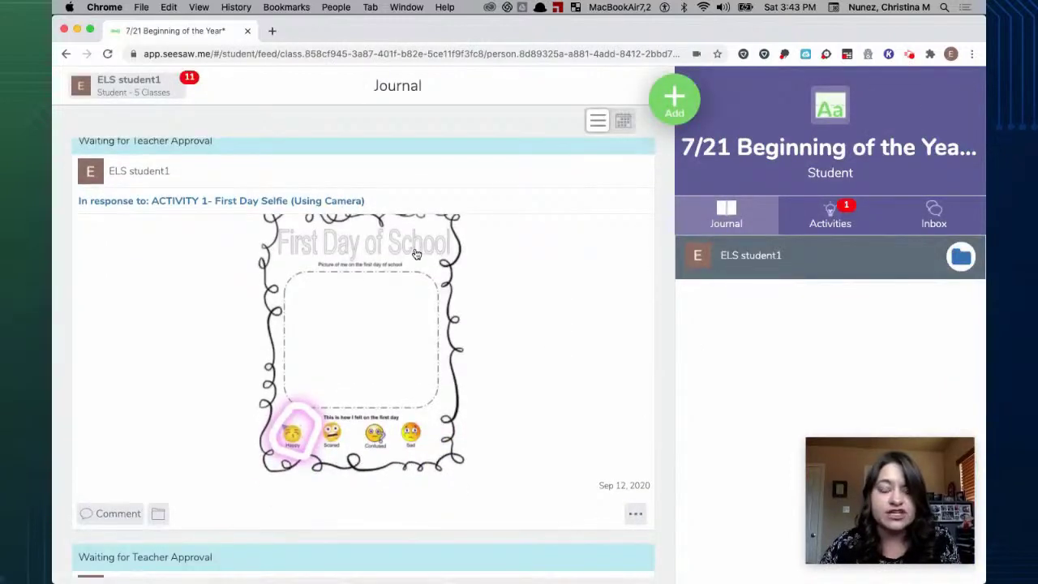
pyautogui.click(832, 221)
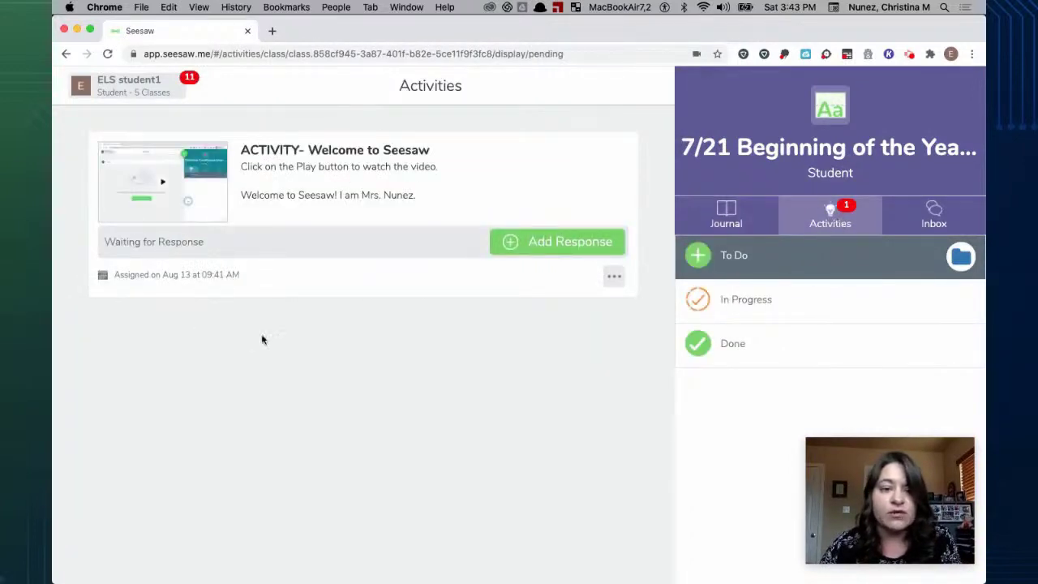
pyautogui.click(949, 225)
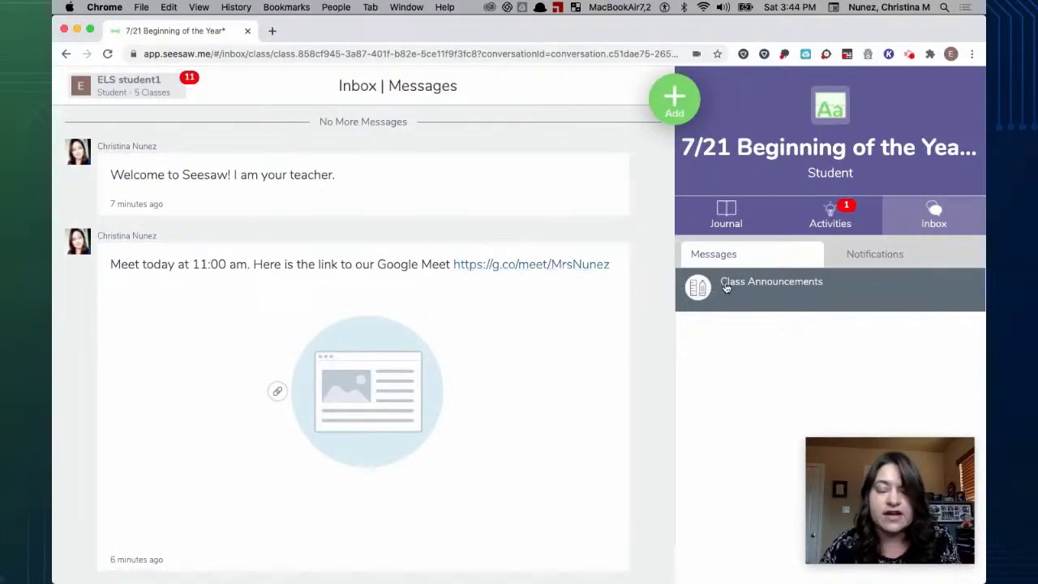
pyautogui.click(892, 256)
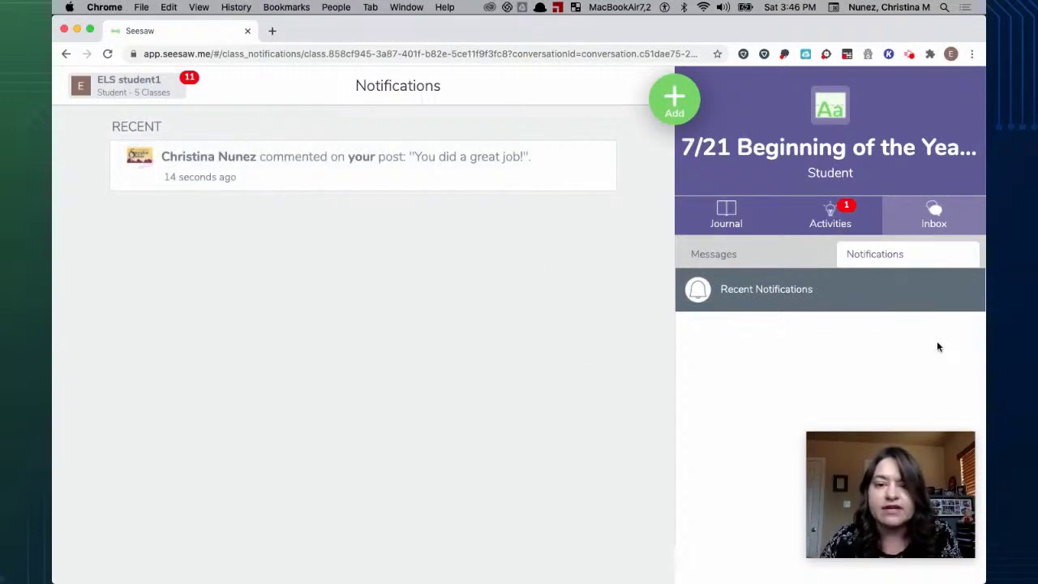
# - Switch to the browser window with the Seesaw family login and sign in as a family member with Google
pyautogui.hotkey('ctrl', 'Right')
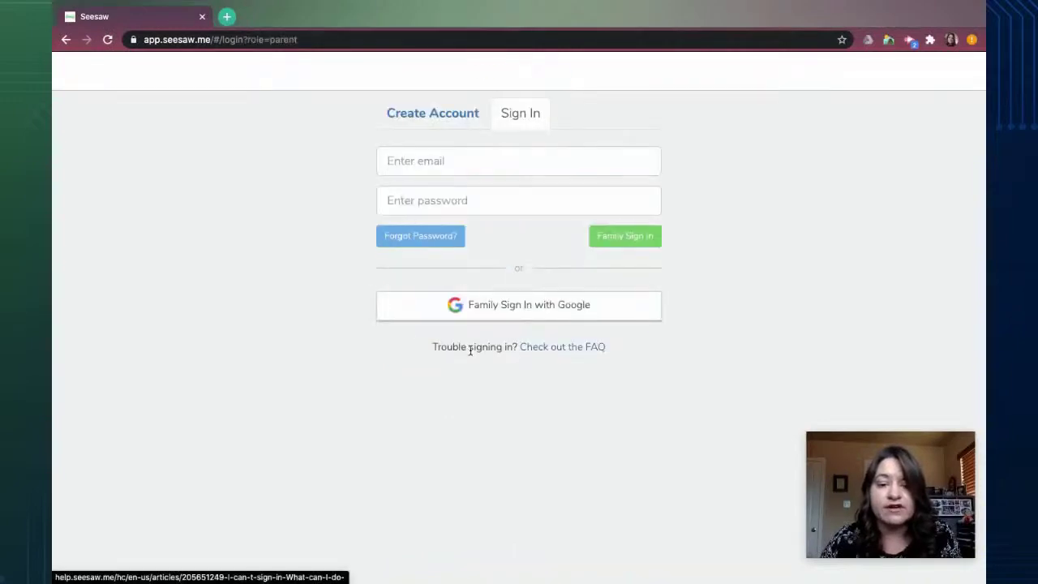
pyautogui.click(521, 311)
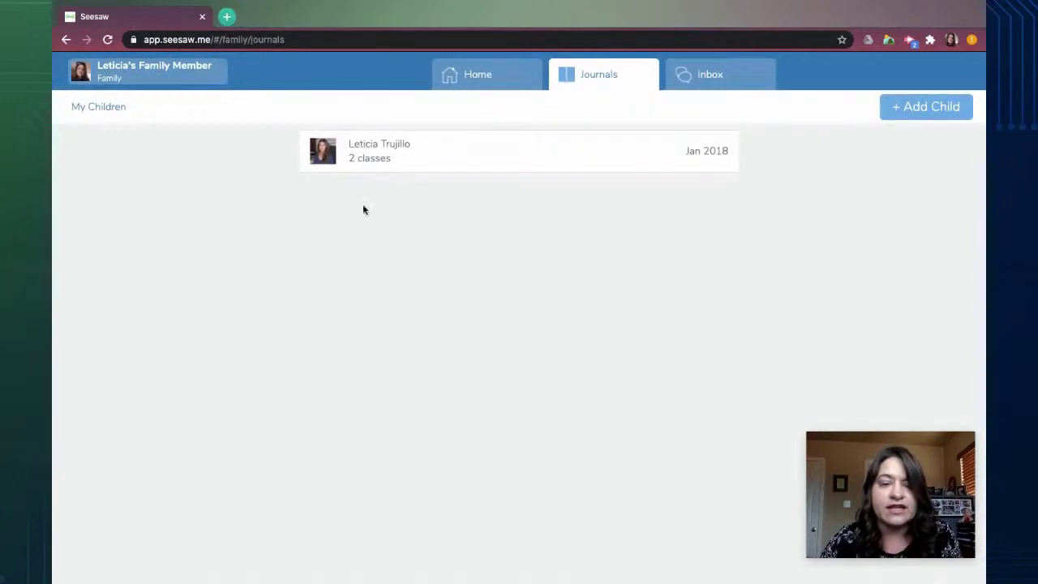
# - Browse the child's posts in the family Home feed and open the family Inbox
pyautogui.click(481, 78)
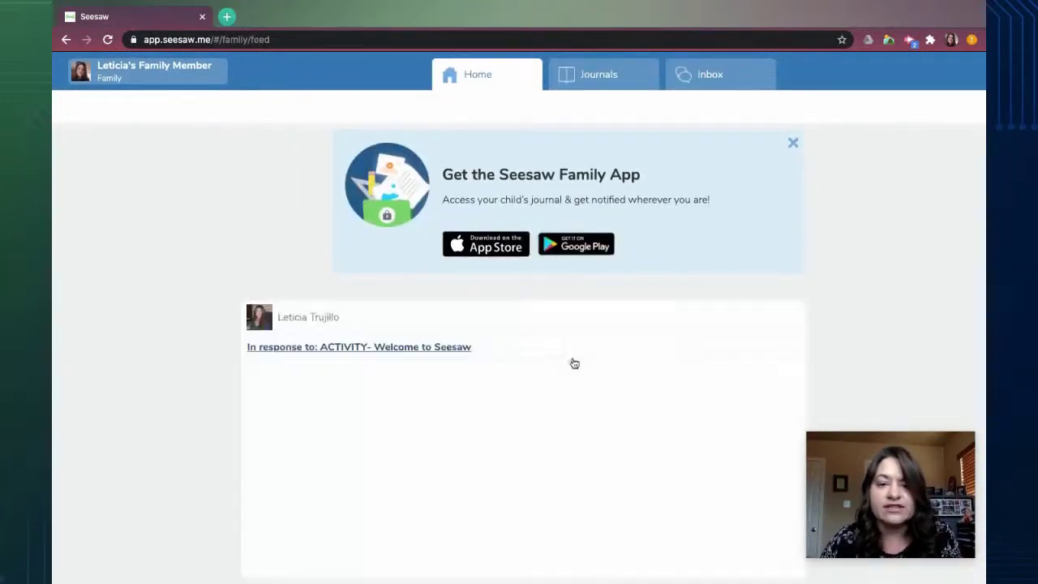
pyautogui.scroll(-10, 573, 362)
pyautogui.scroll(2, 574, 363)
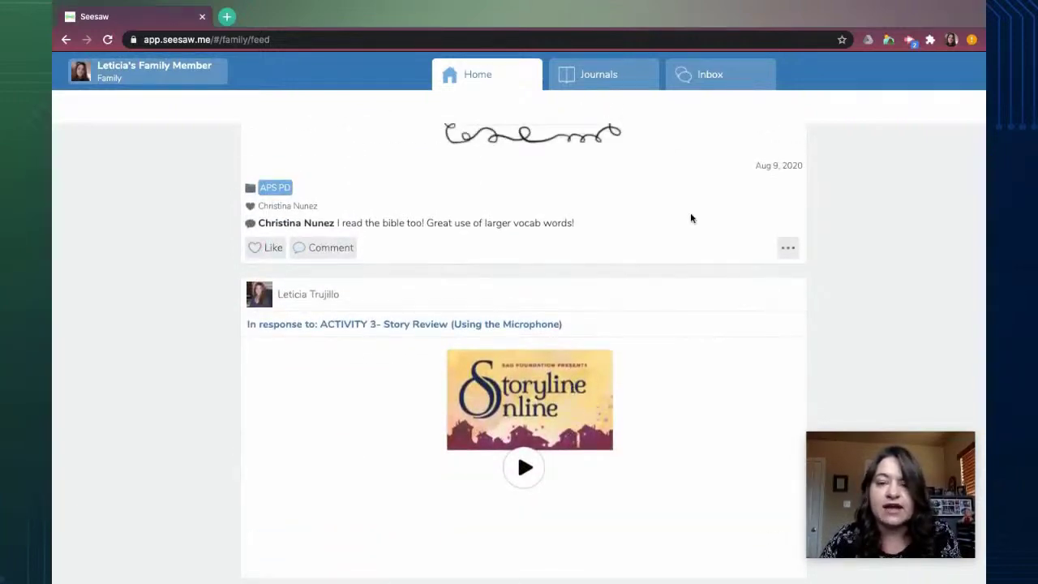
pyautogui.click(716, 84)
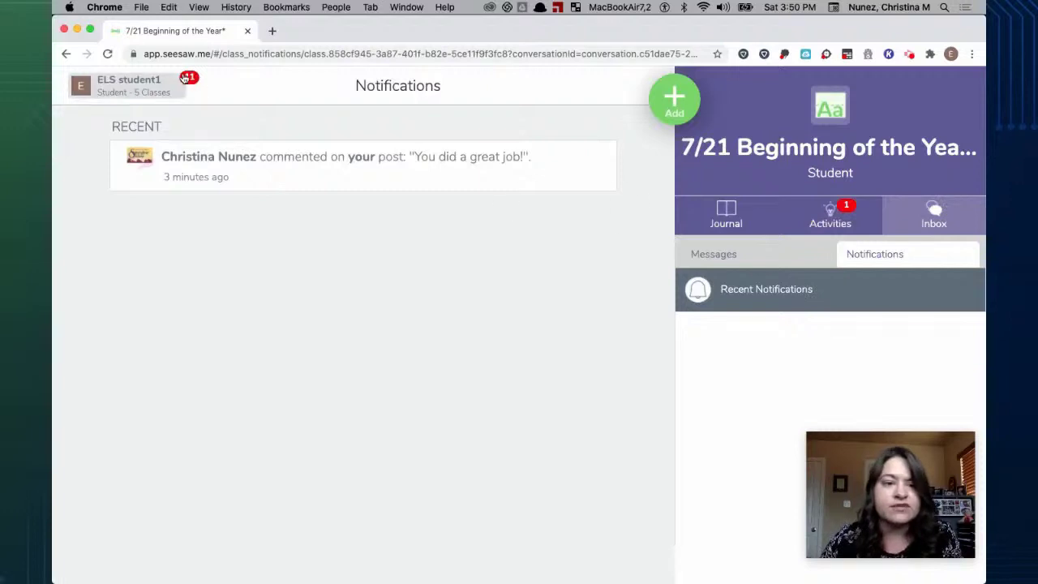
# - Display the student account's class list to see which classes have pending items, and close it again
pyautogui.click(143, 81)
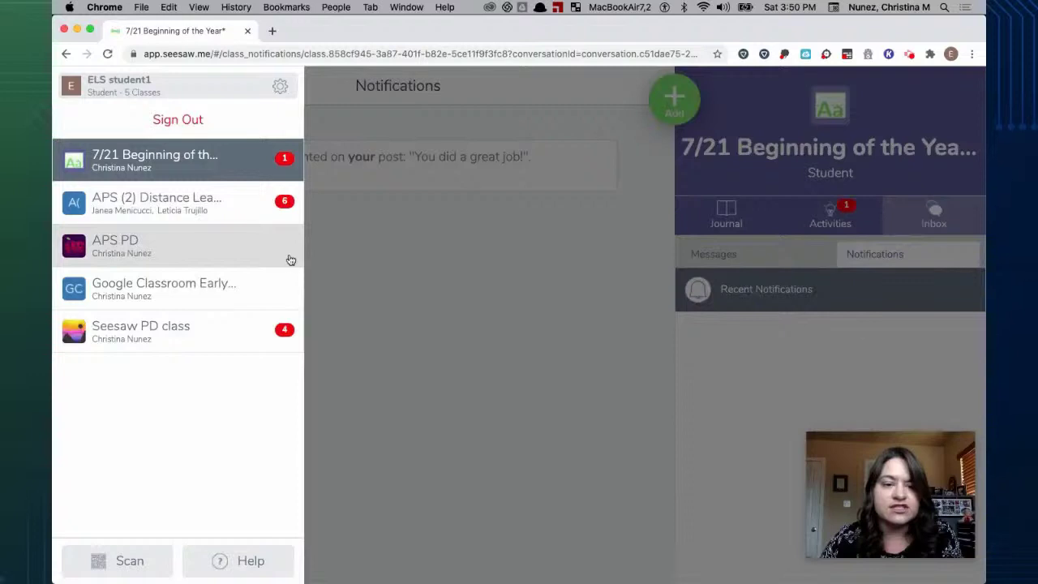
pyautogui.click(565, 341)
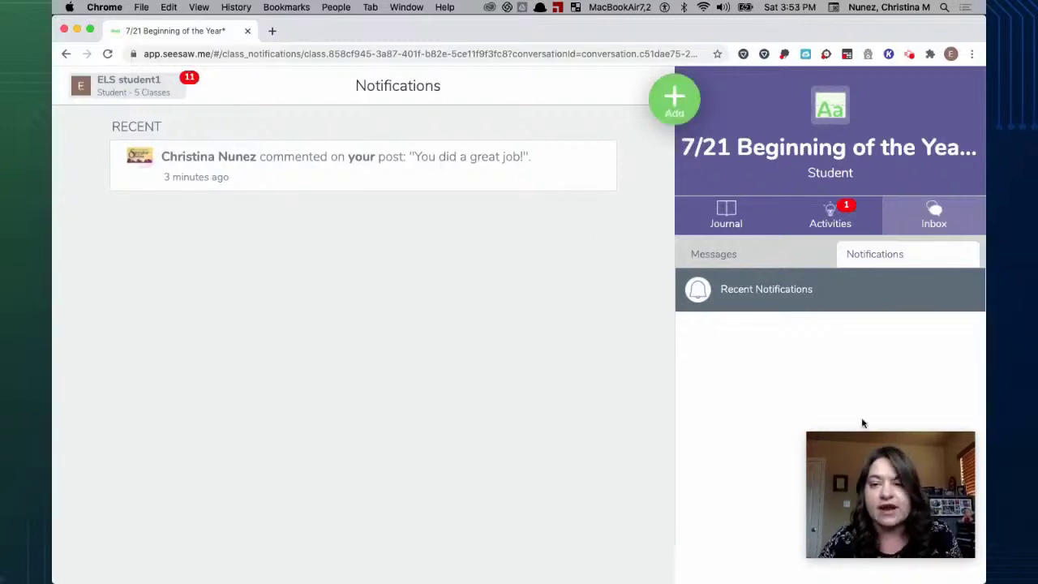
pyautogui.moveTo(829, 459)
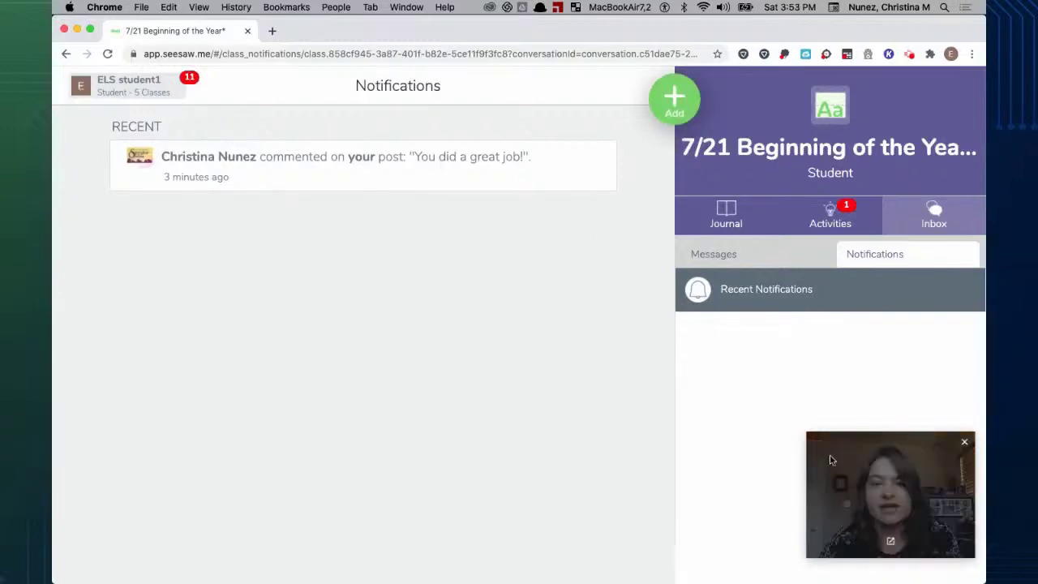